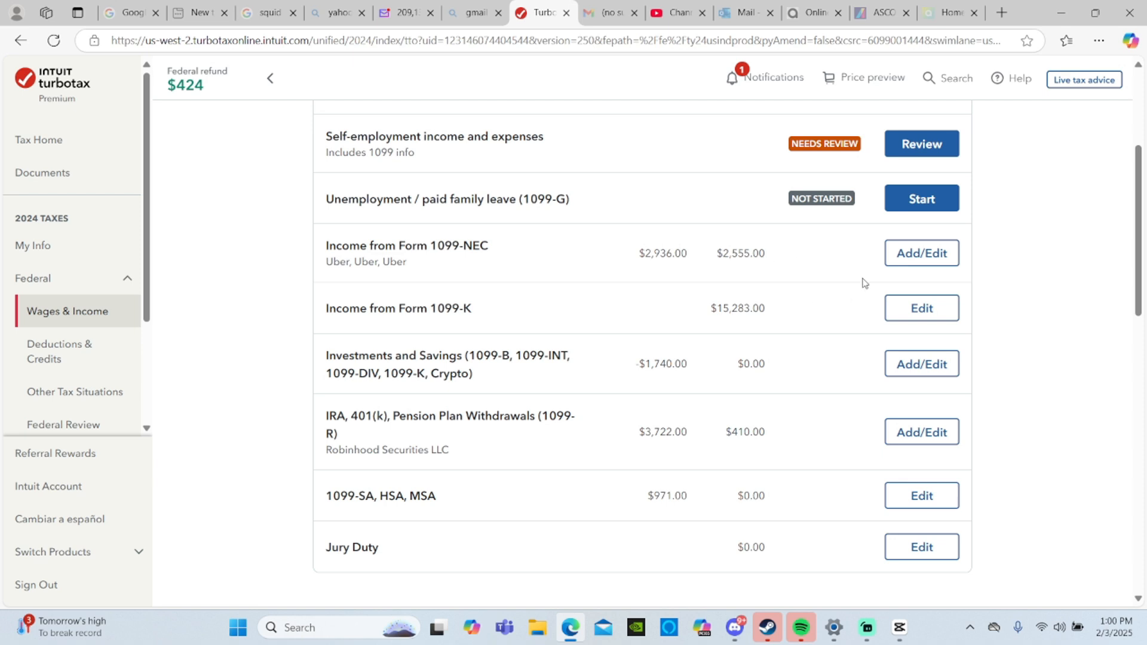
- Delete all three Uber entries from the 1099-NEC summary and return to the income and expenses overview
click(911, 258)
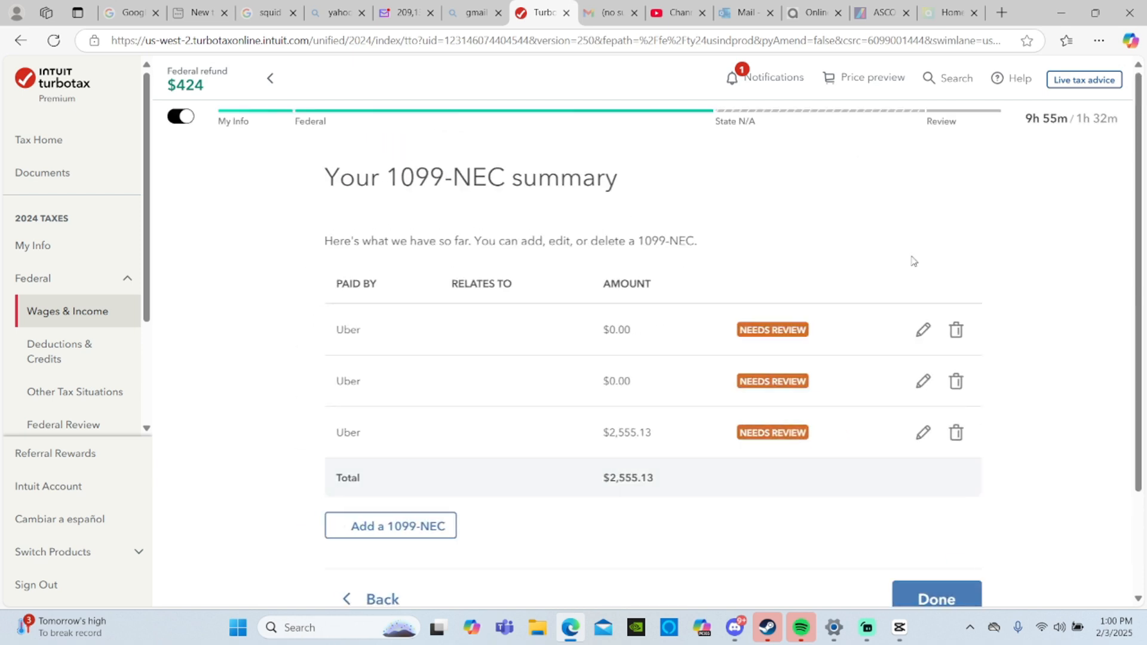
scroll(703, 472, down, 2)
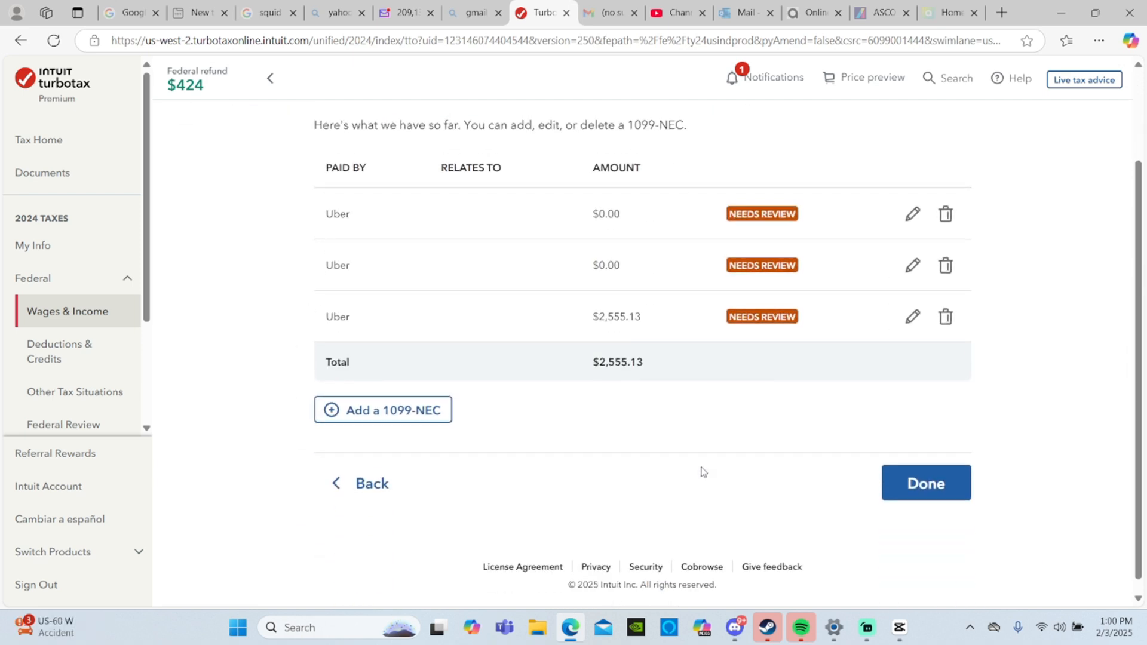
click(955, 213)
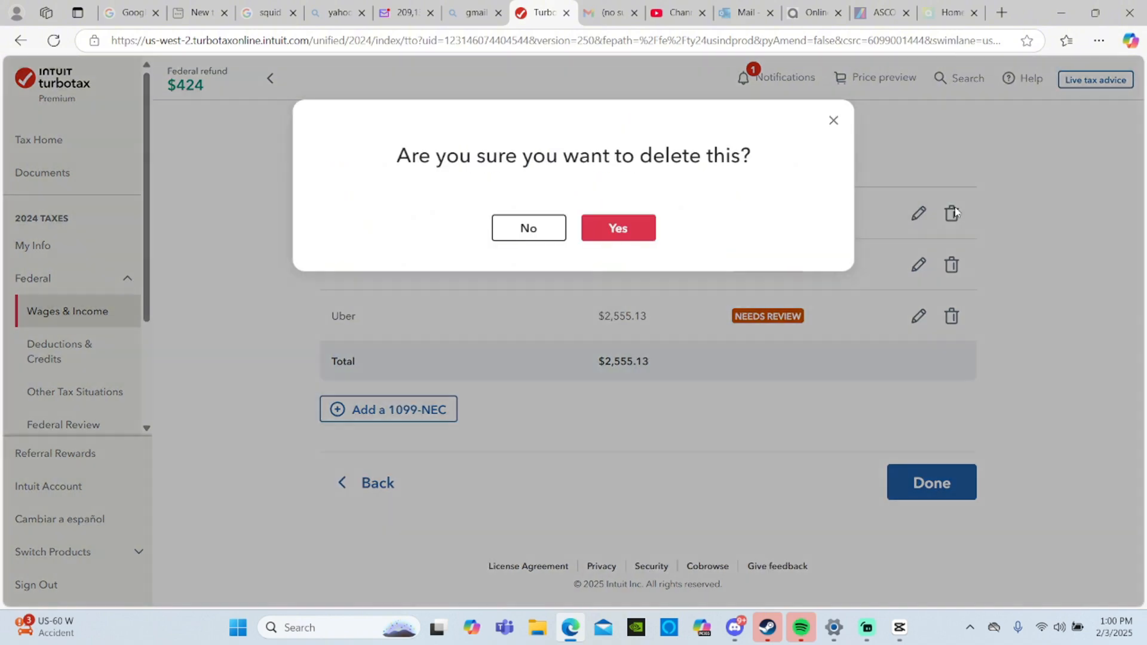
click(625, 228)
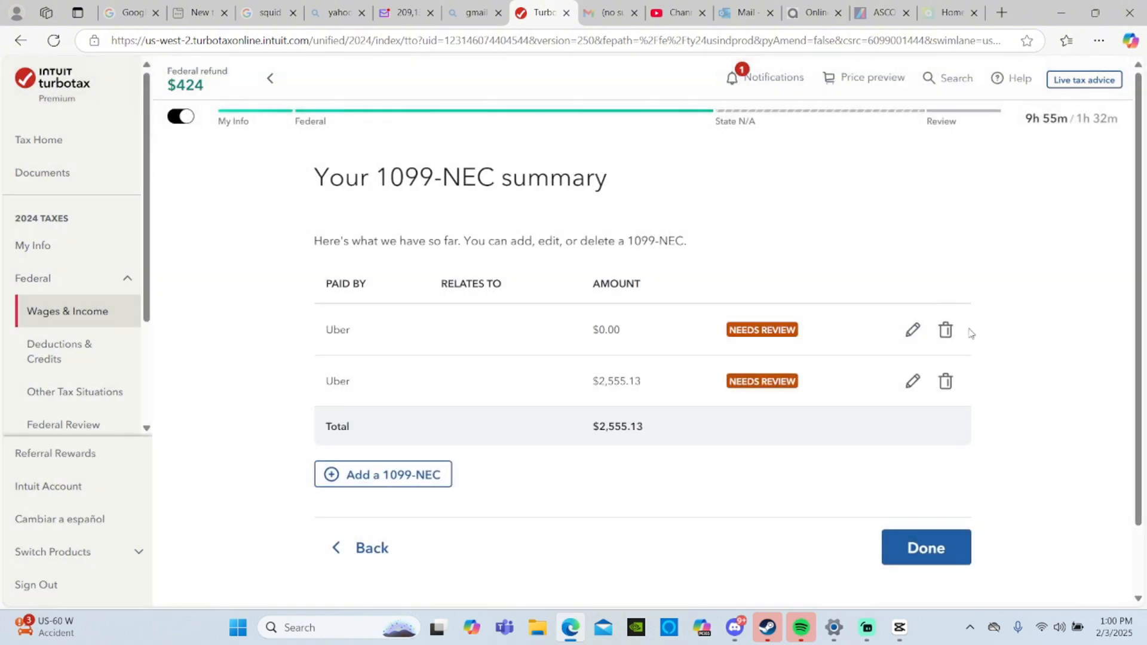
click(952, 330)
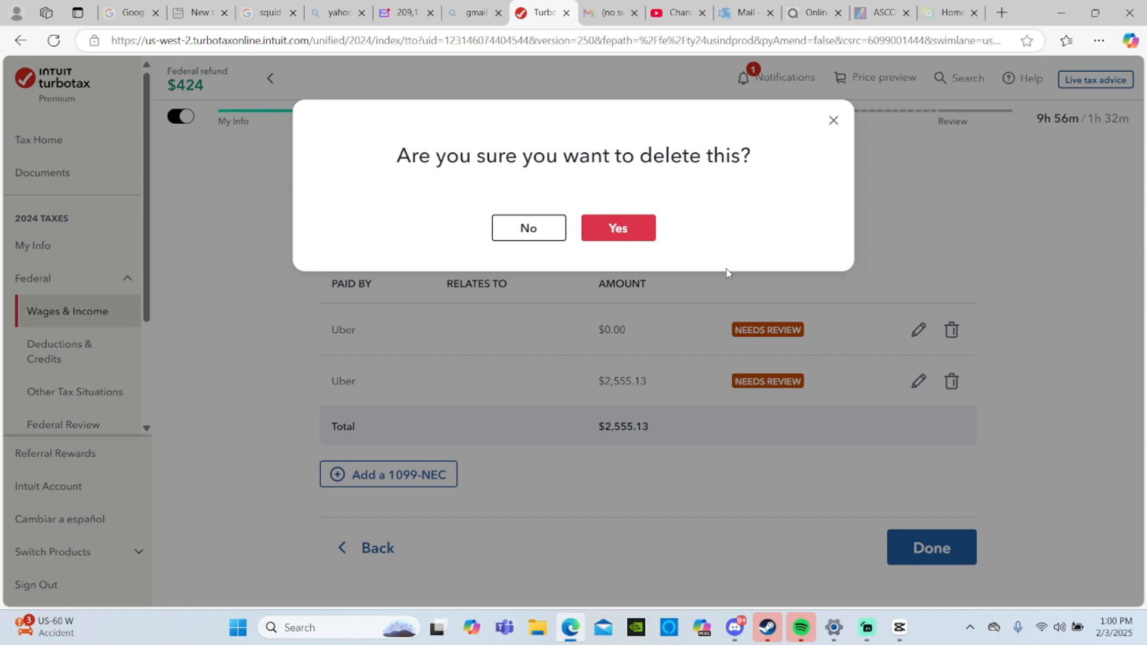
click(640, 227)
click(950, 330)
click(648, 231)
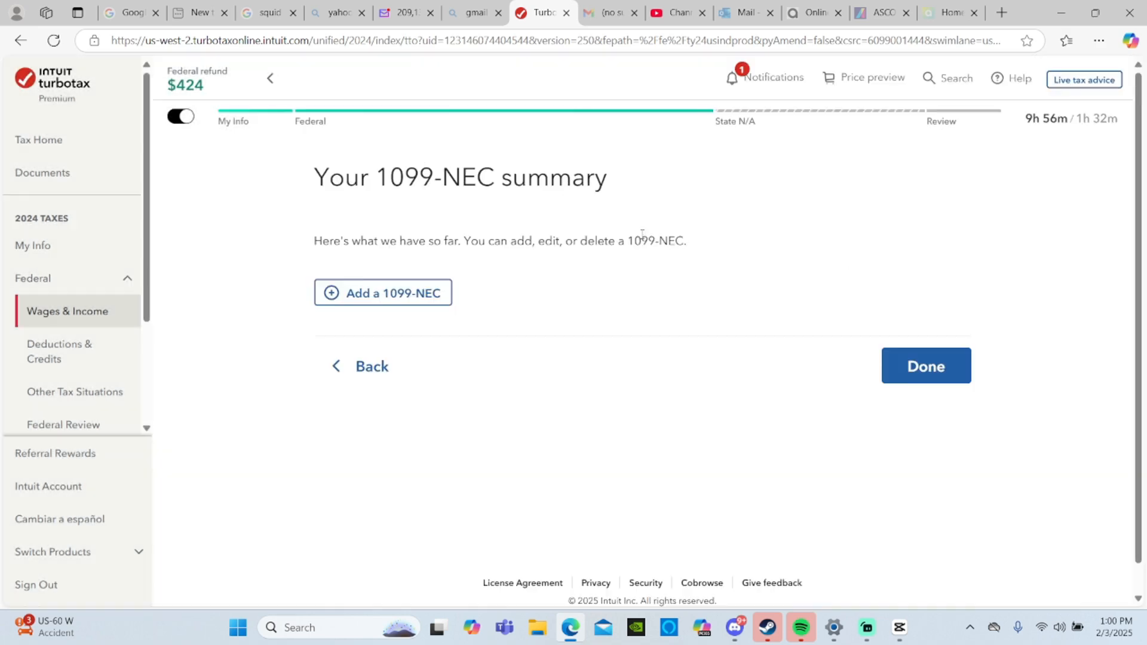
click(899, 376)
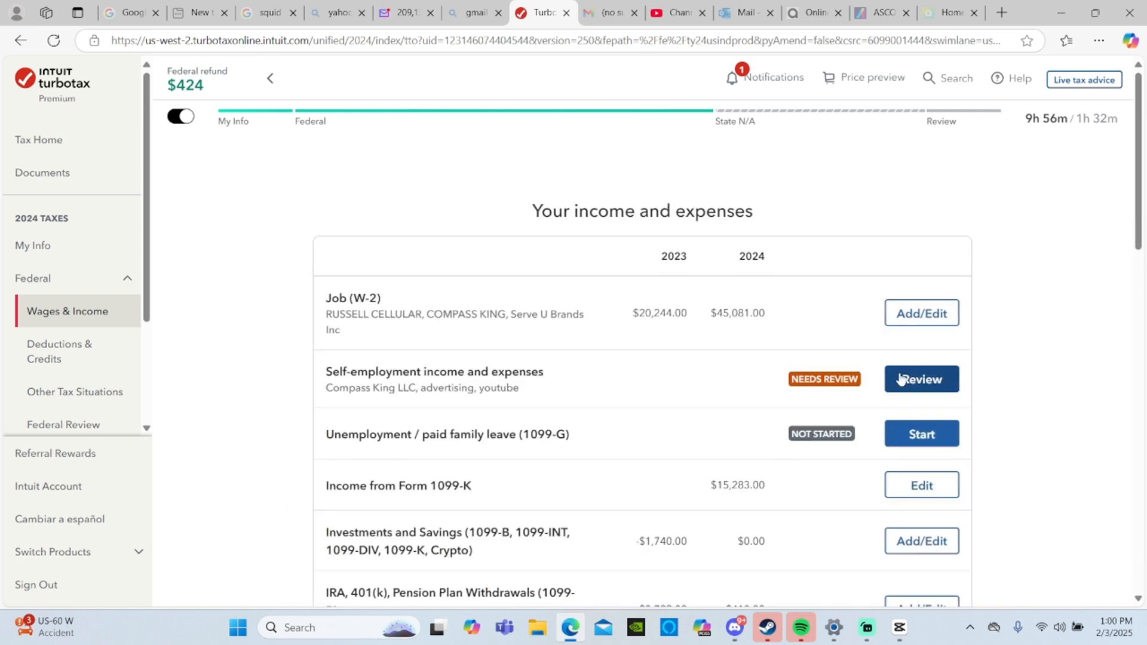
- Add another line of self-employment work described as "uber" and confirm it as Rideshare driving
scroll(592, 281, down, 3)
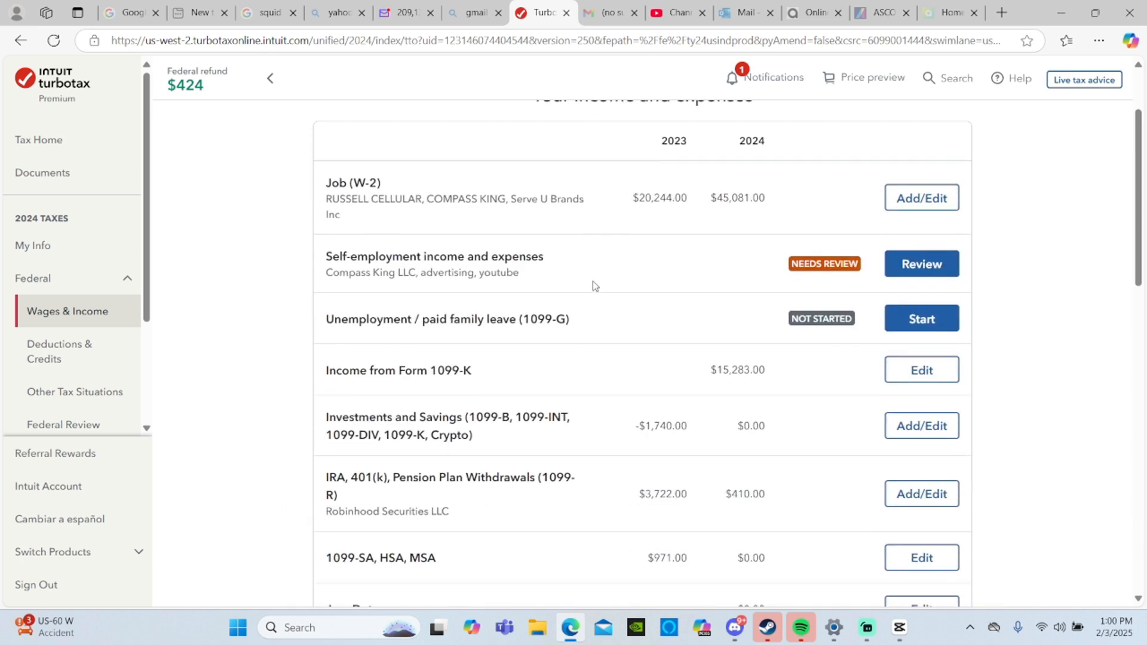
scroll(573, 278, down, 2)
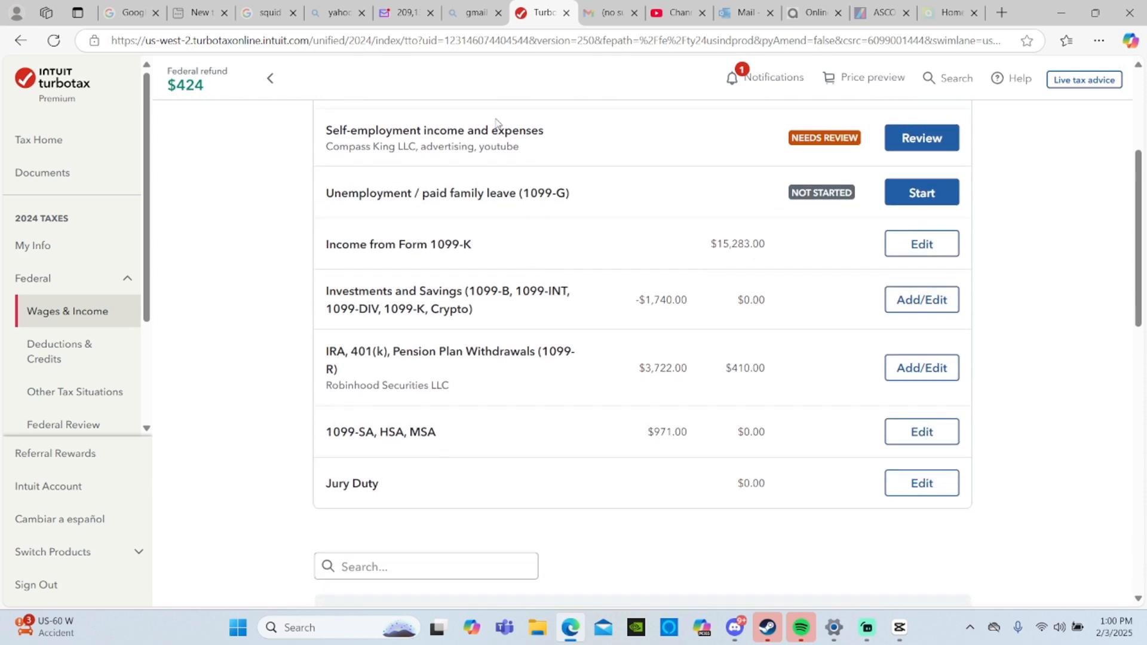
click(913, 139)
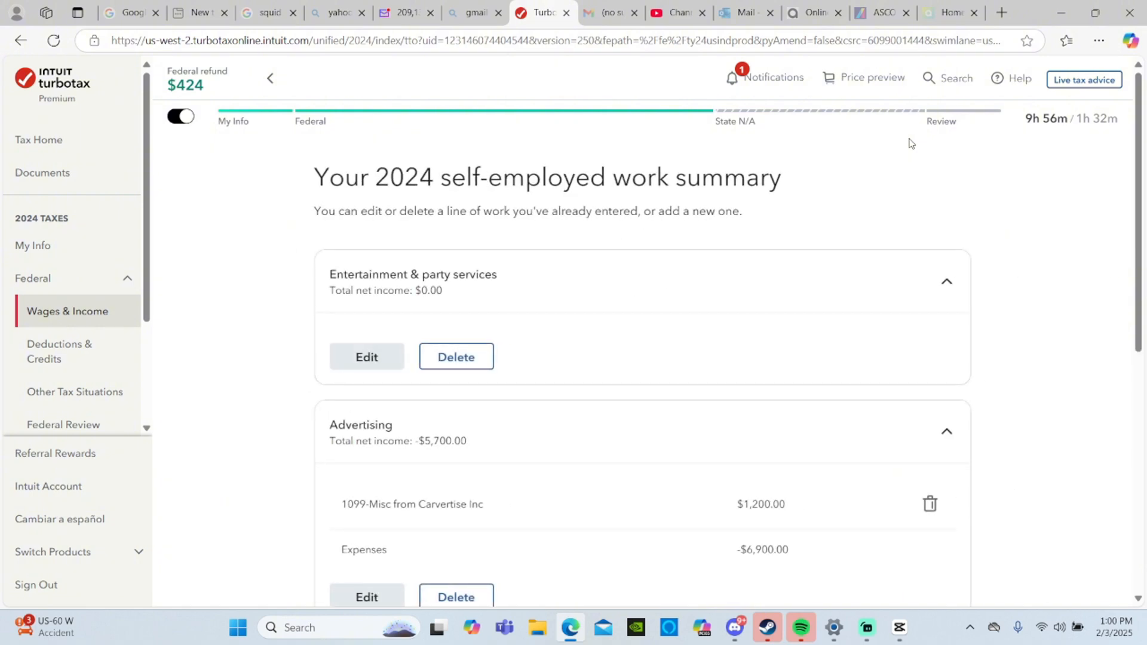
scroll(908, 144, down, 7)
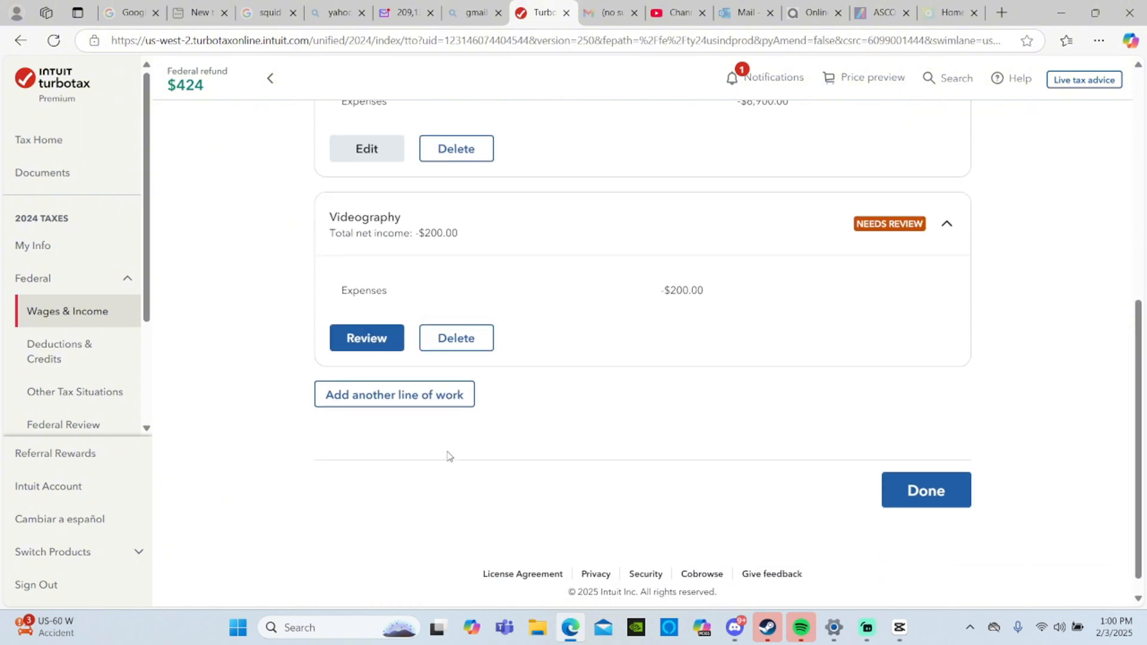
click(418, 395)
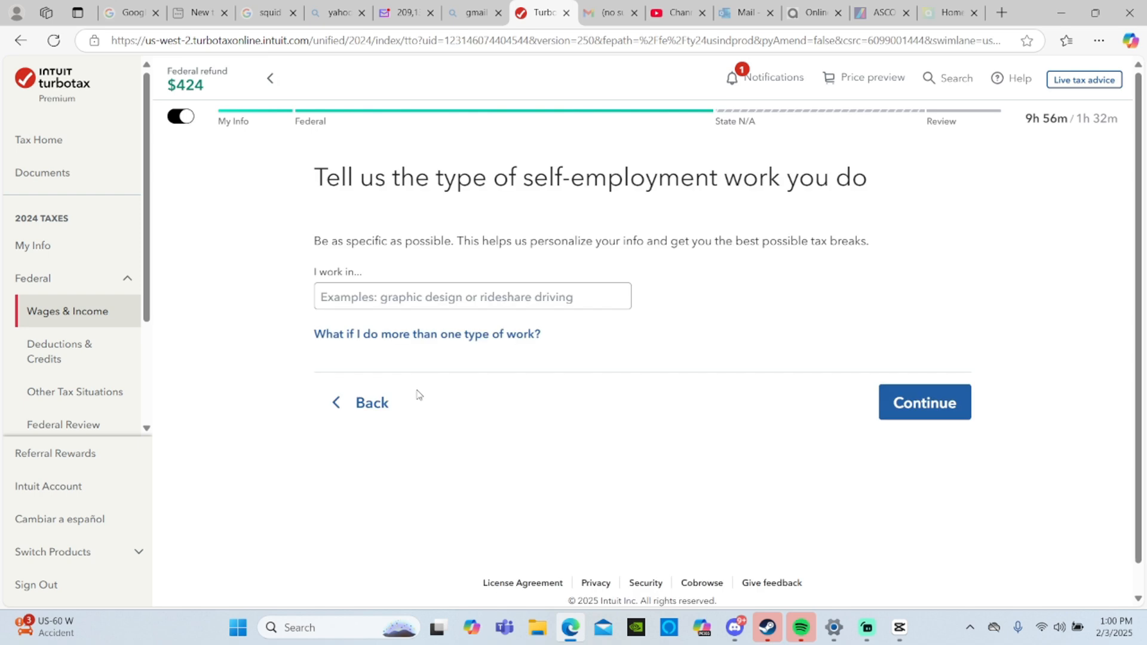
click(474, 299)
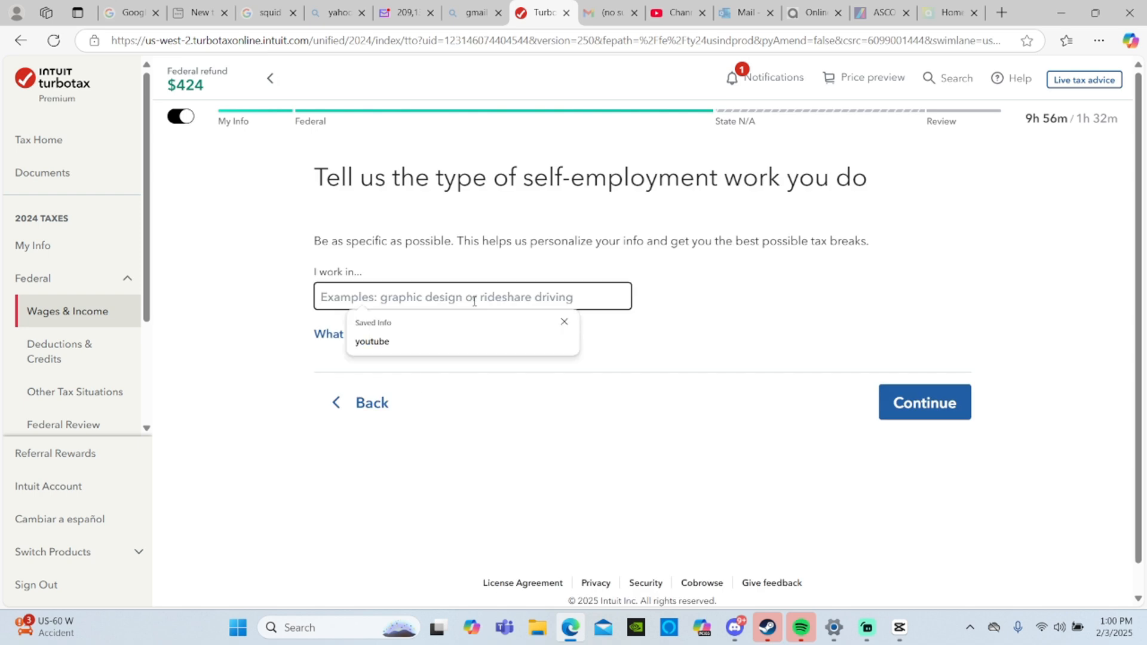
text(uber)
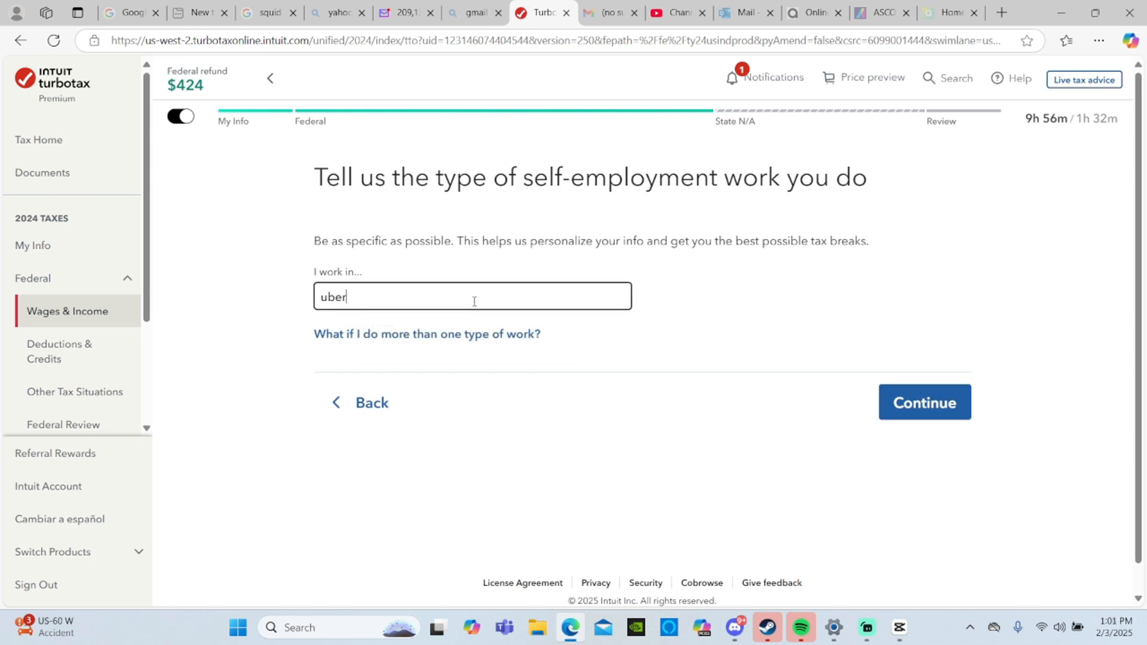
click(896, 402)
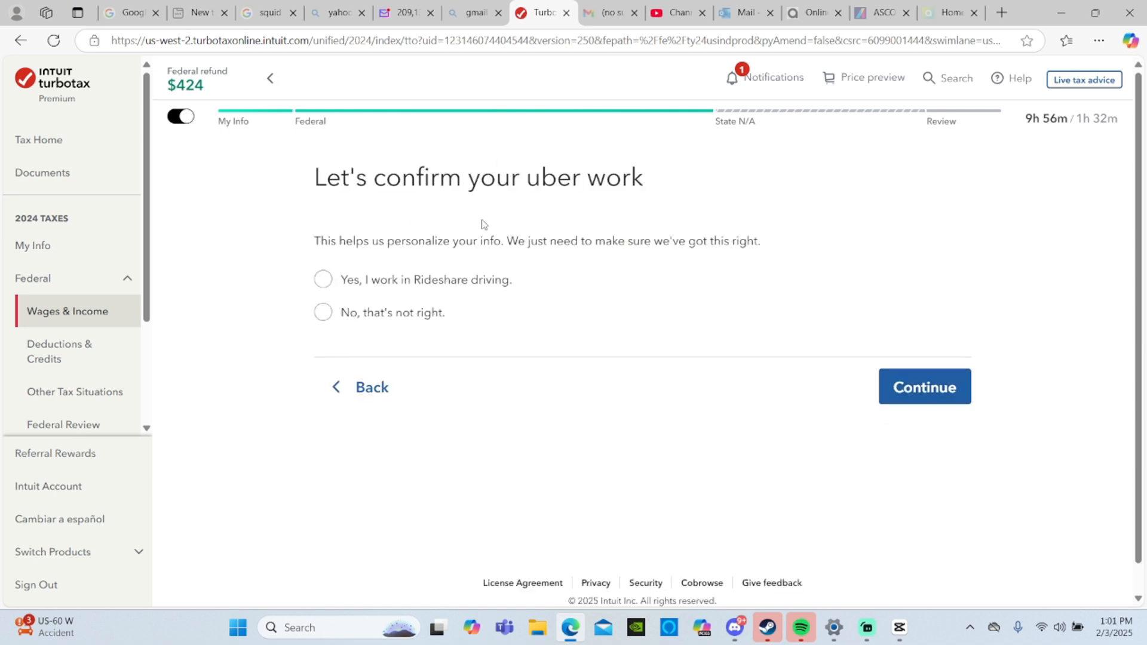
click(442, 286)
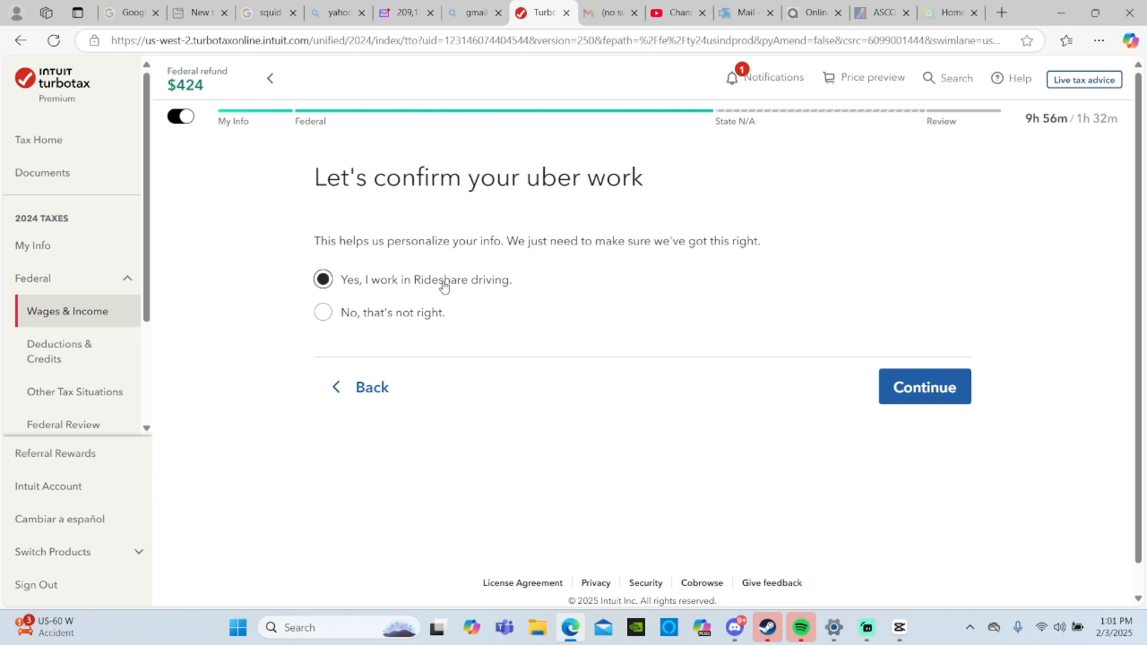
click(940, 402)
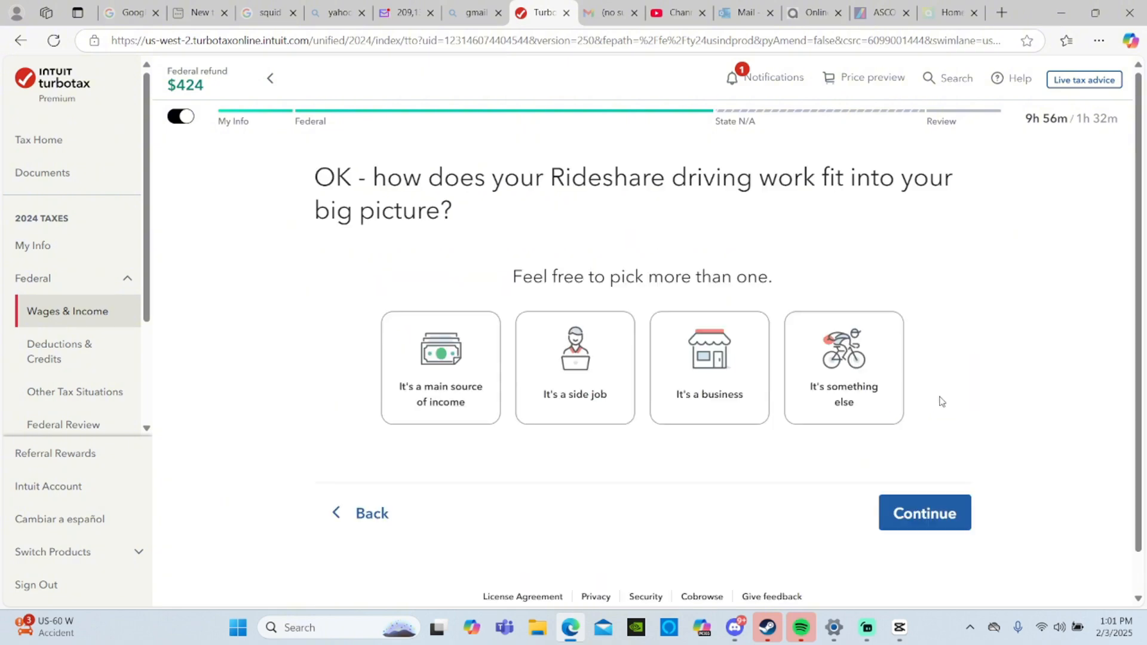
- Classify the Rideshare driving work as both a side job and a business, with no official business name
click(565, 384)
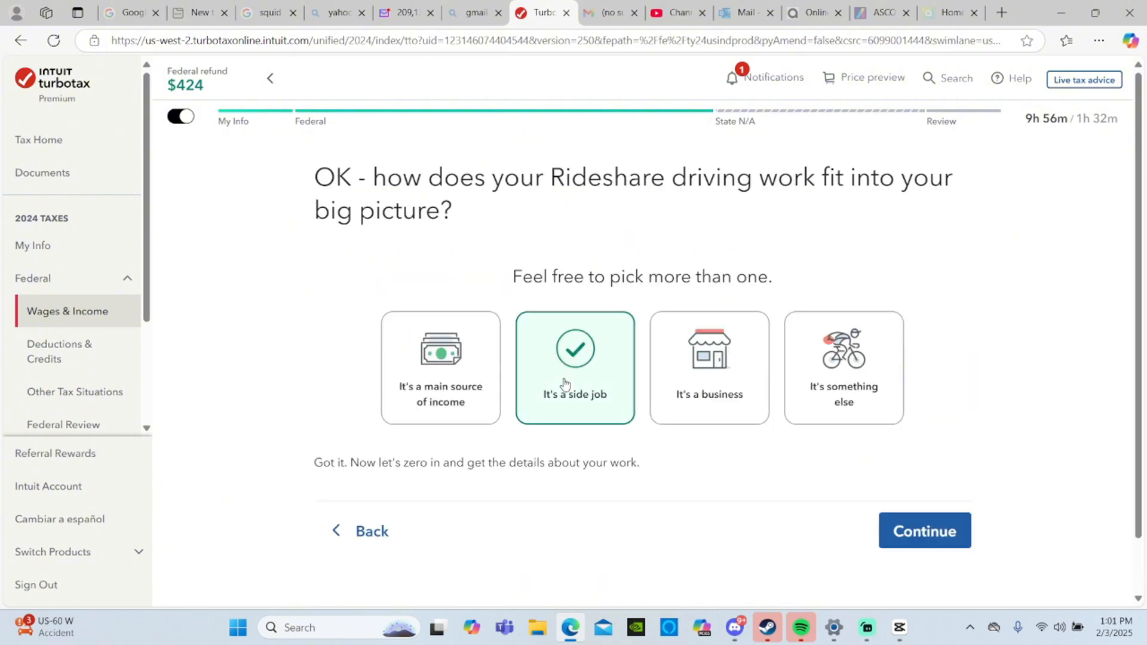
click(668, 382)
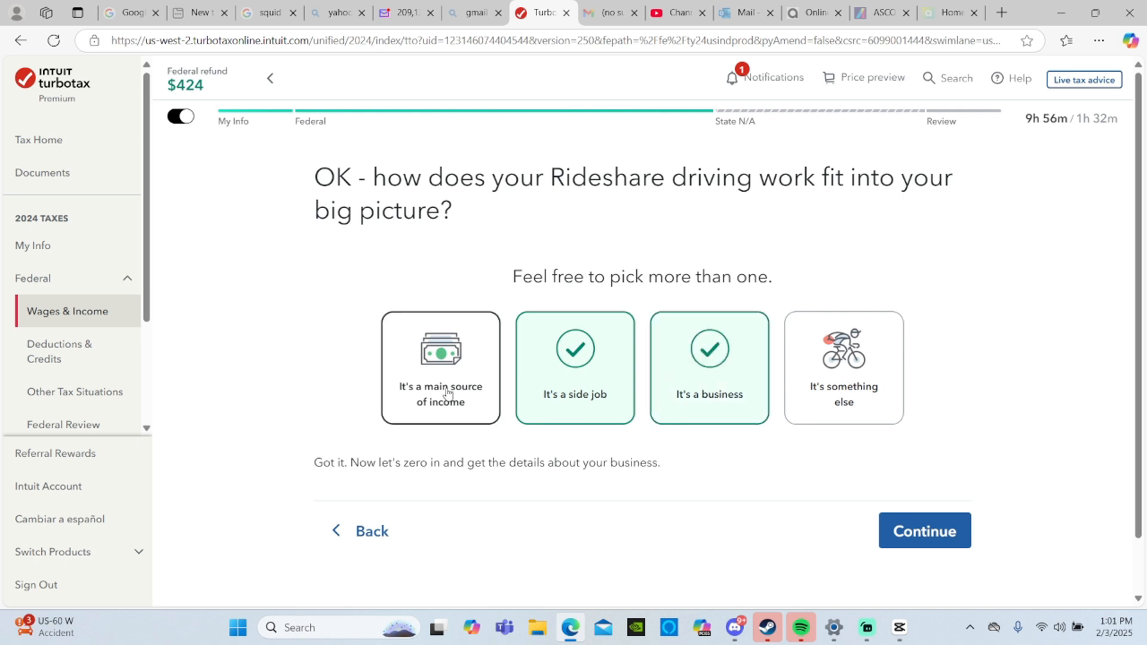
click(944, 545)
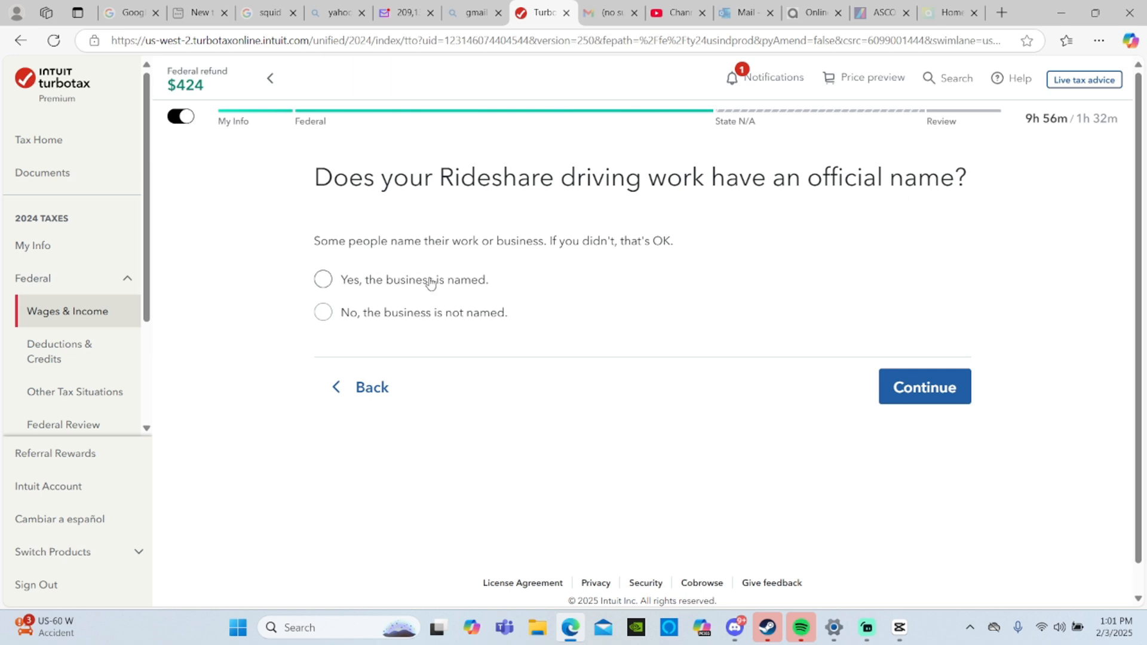
click(397, 318)
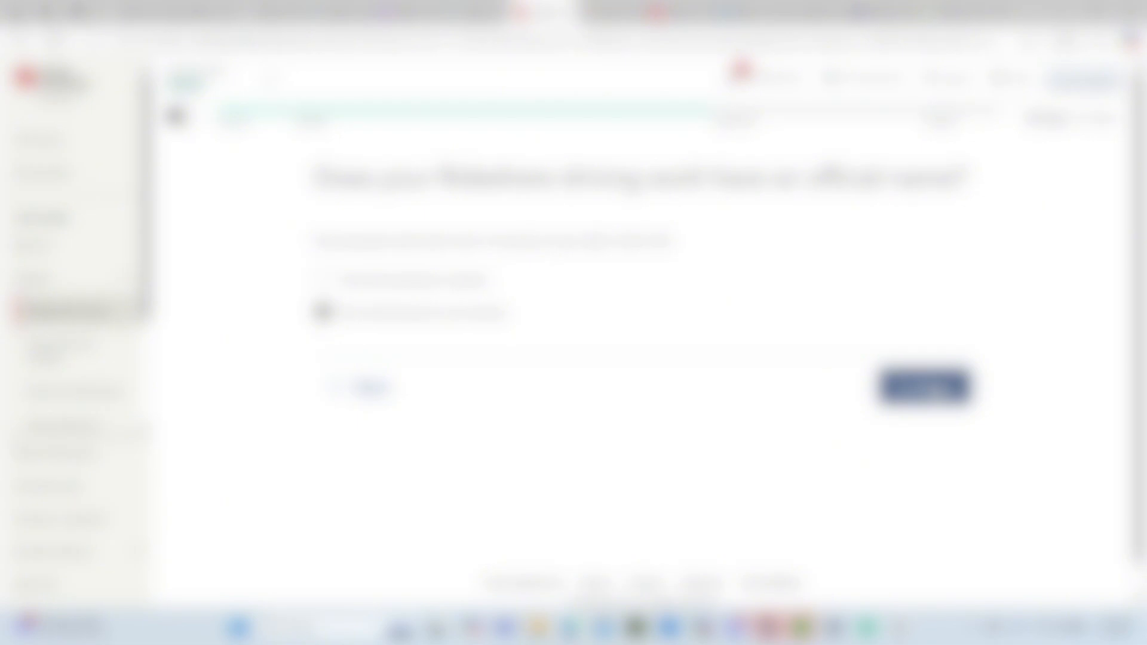
click(935, 387)
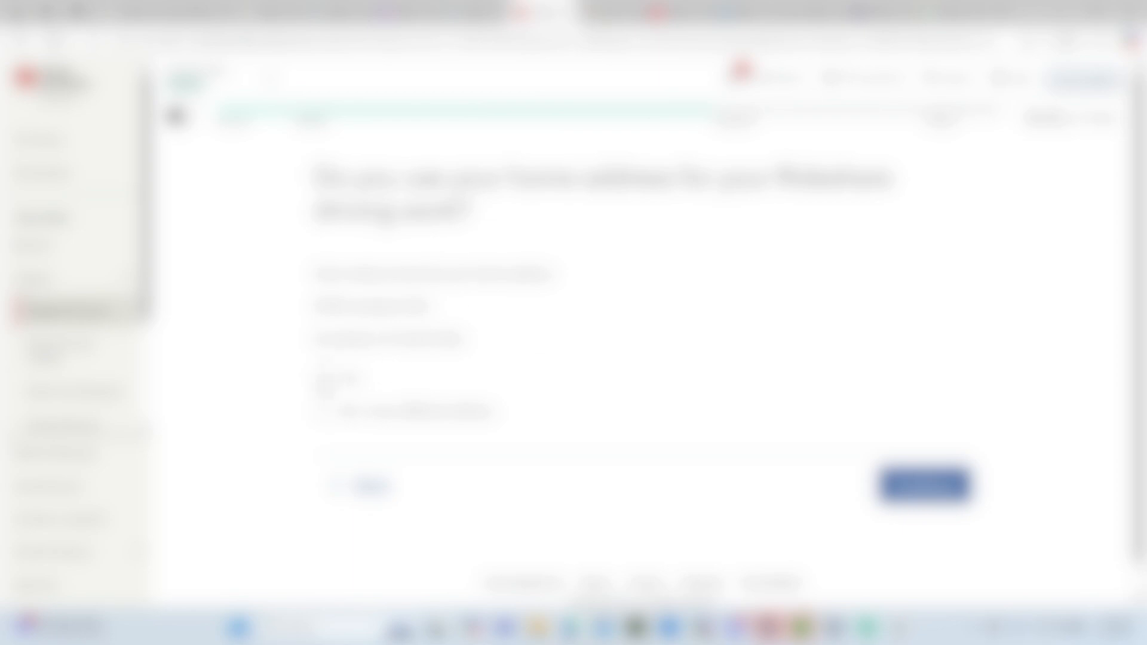
- Use the home address for the Rideshare driving work and state that it neither started nor stopped in 2024
click(323, 377)
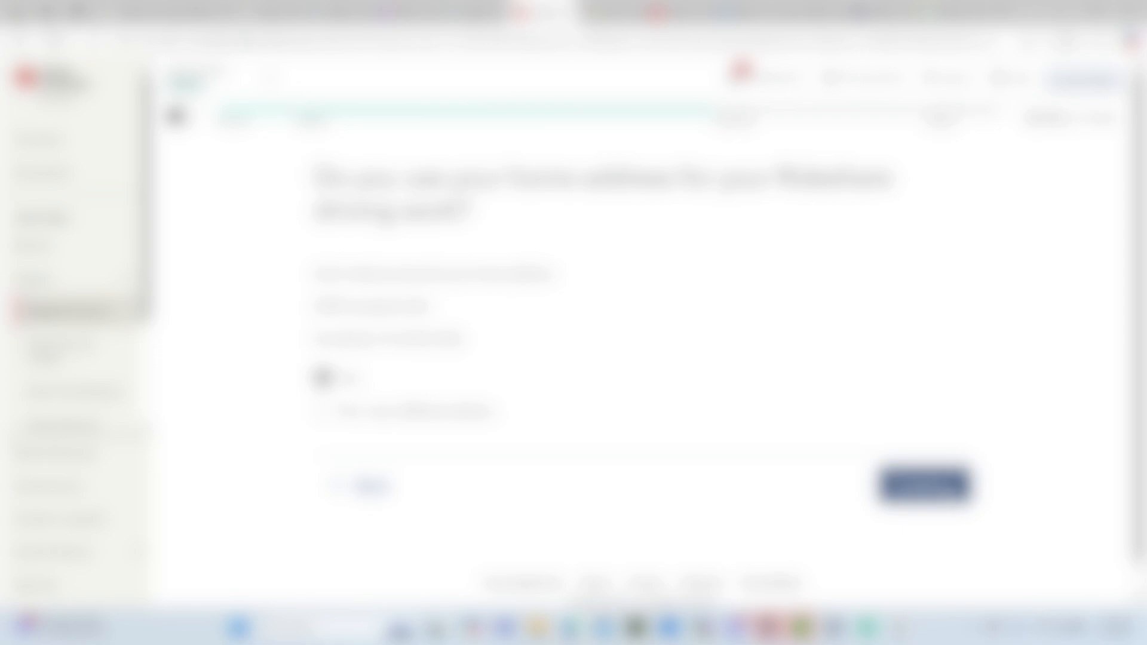
click(948, 498)
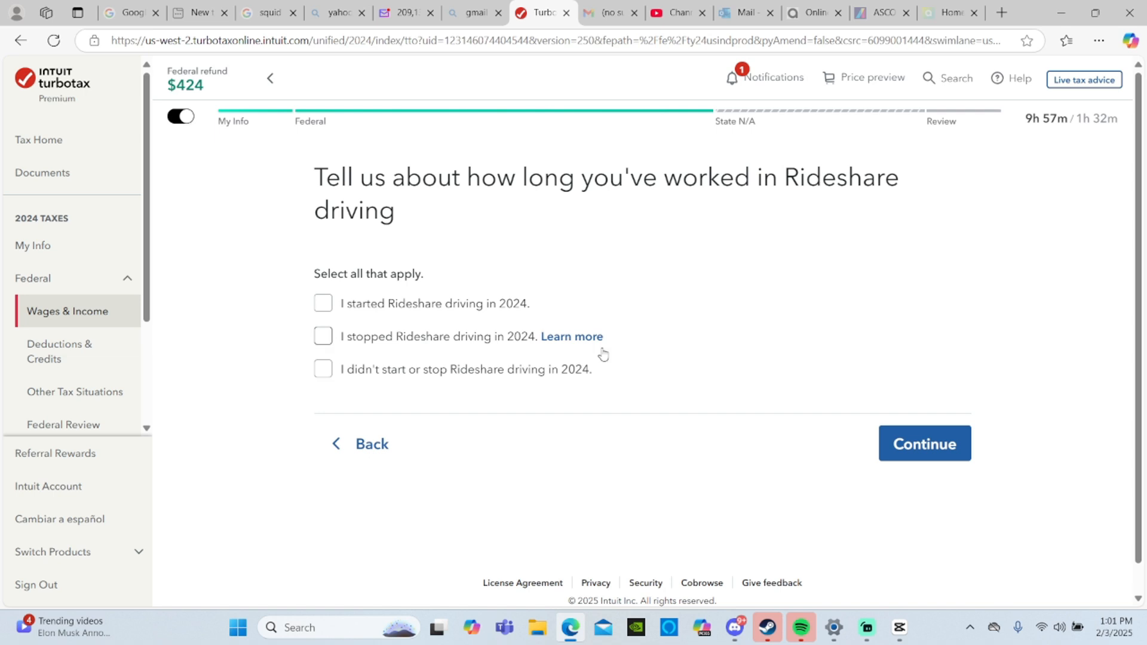
click(365, 373)
click(448, 308)
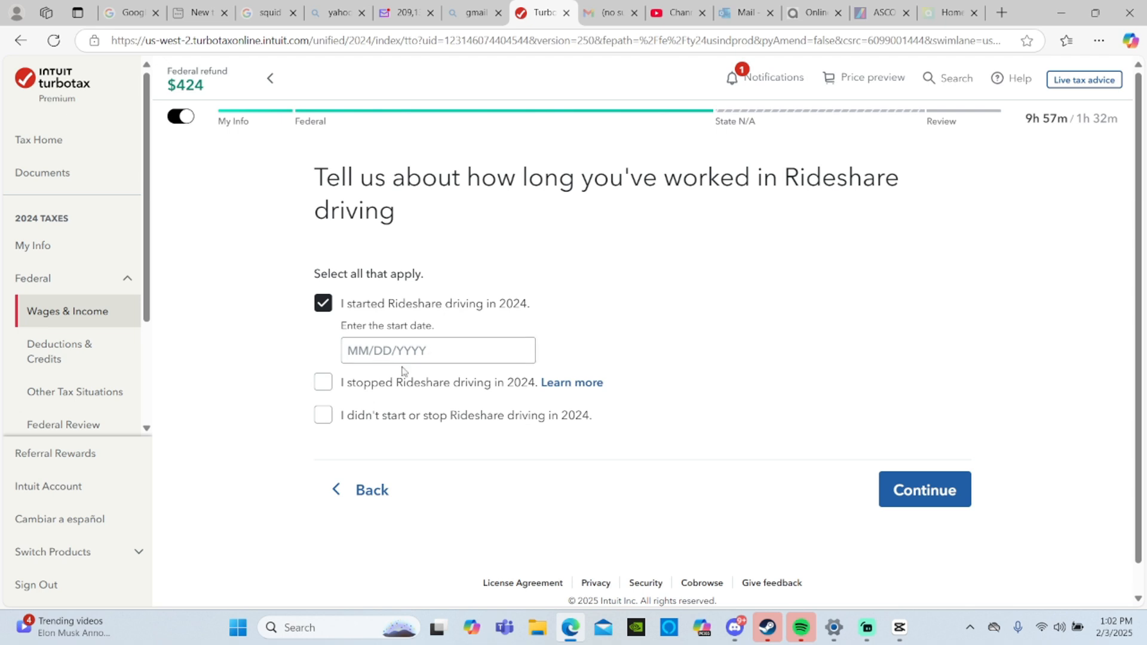
click(371, 414)
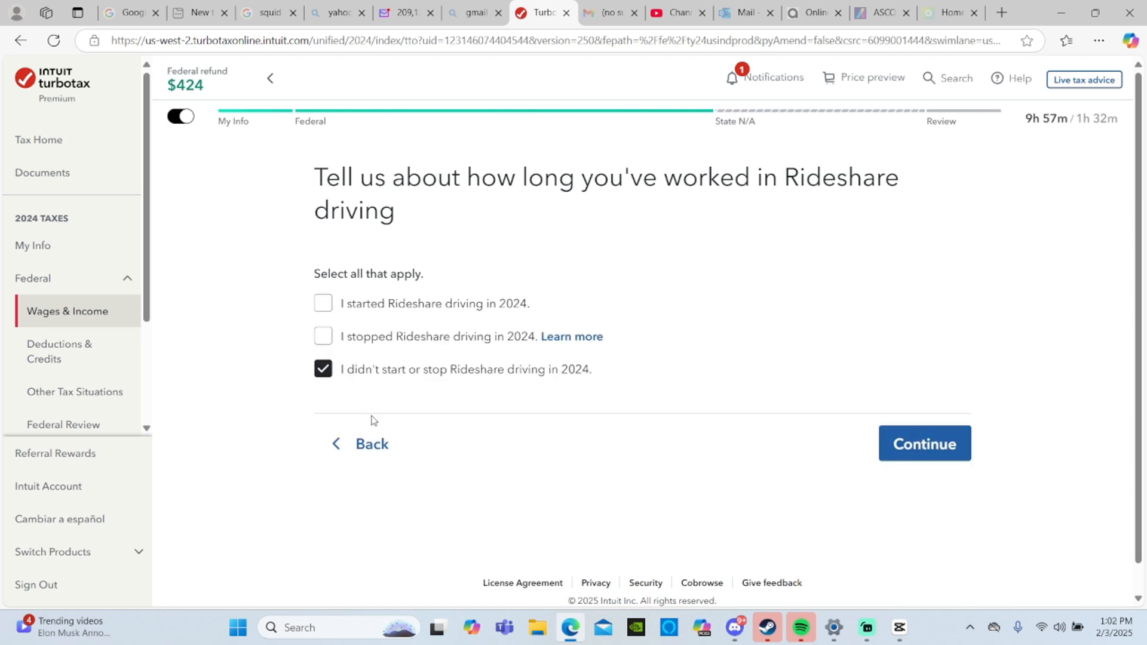
click(928, 442)
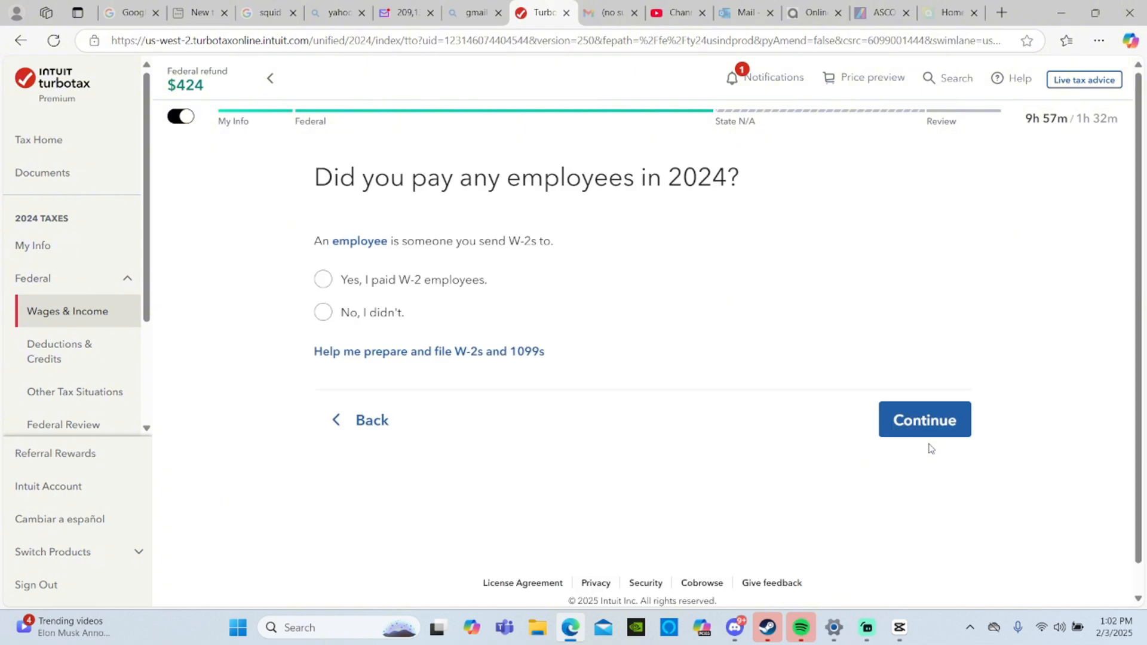
- State that no W-2 employees were paid in 2024 and that none of the listed contractor or 1099 payments were made
click(334, 322)
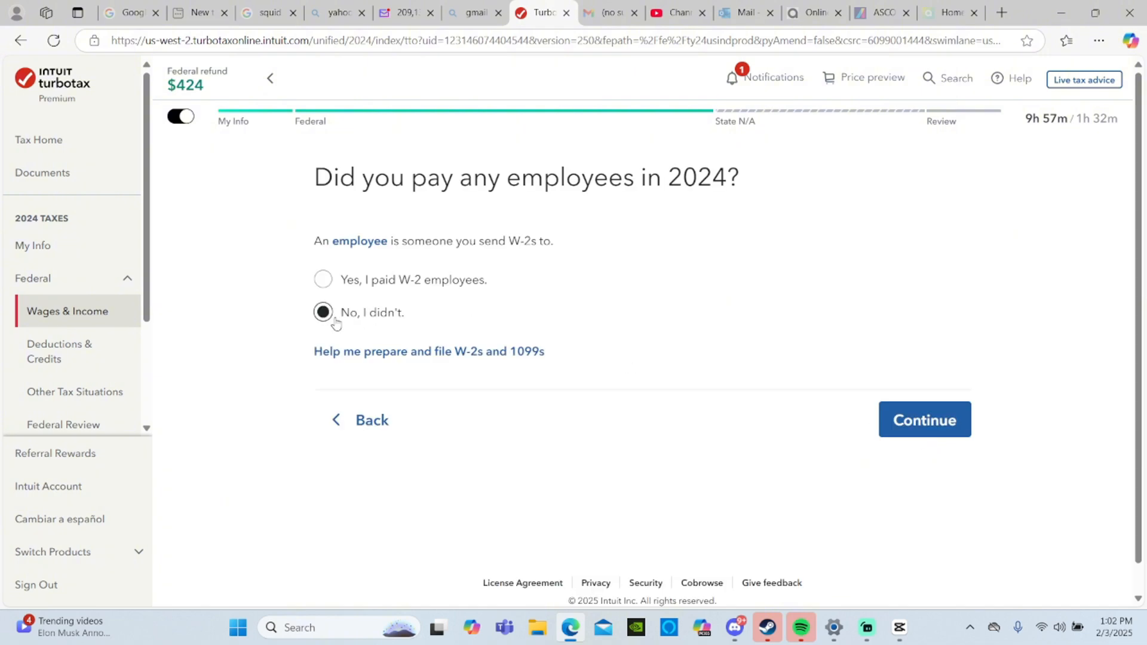
click(920, 431)
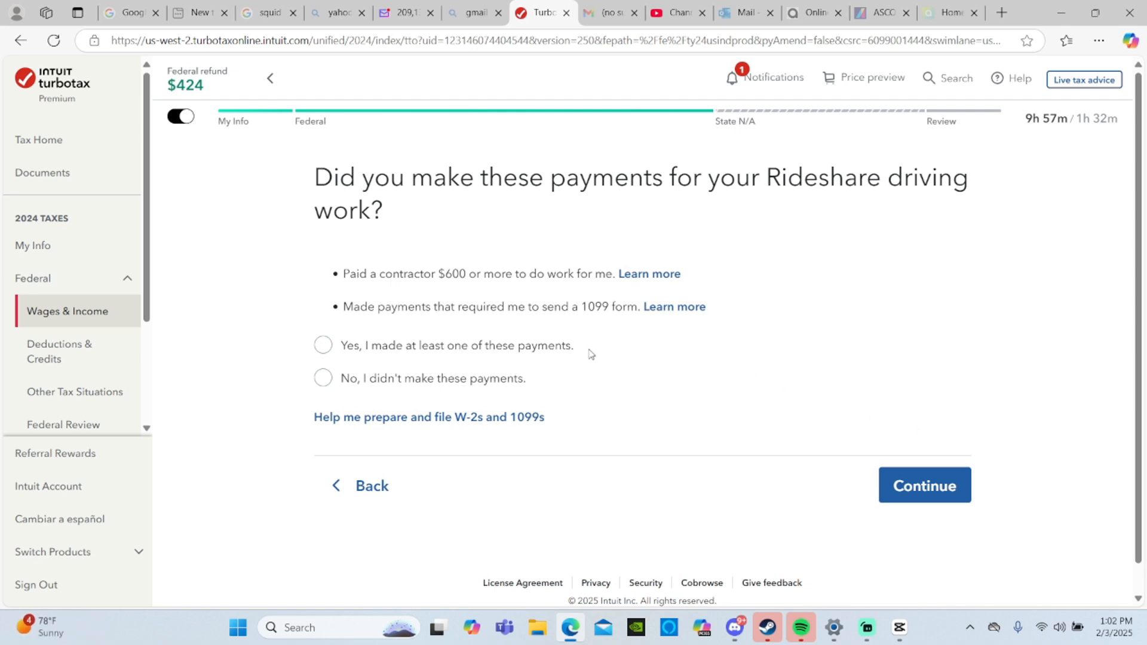
click(422, 376)
click(920, 489)
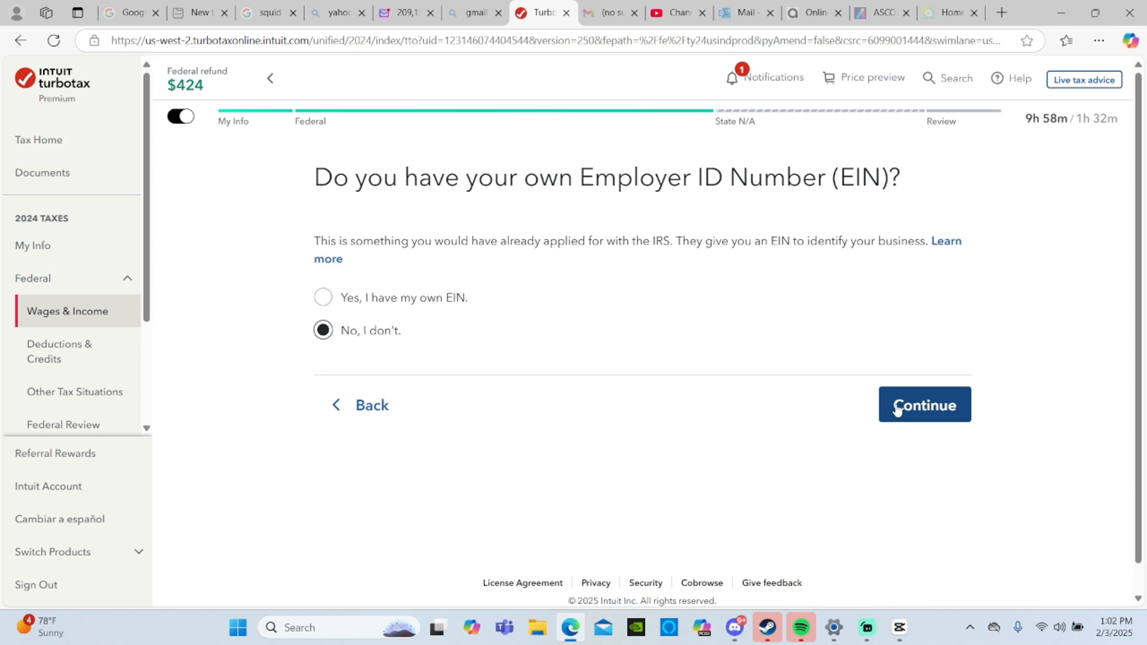
- State that there is no Employer ID Number and that none of the less common situations apply to this work
click(897, 409)
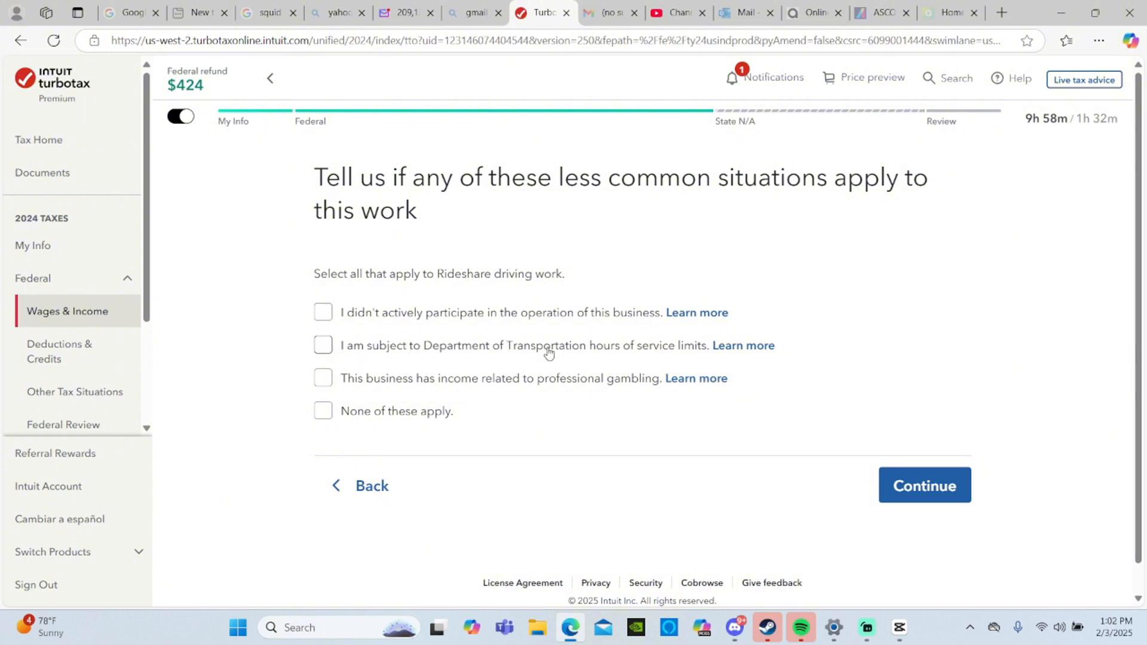
click(396, 411)
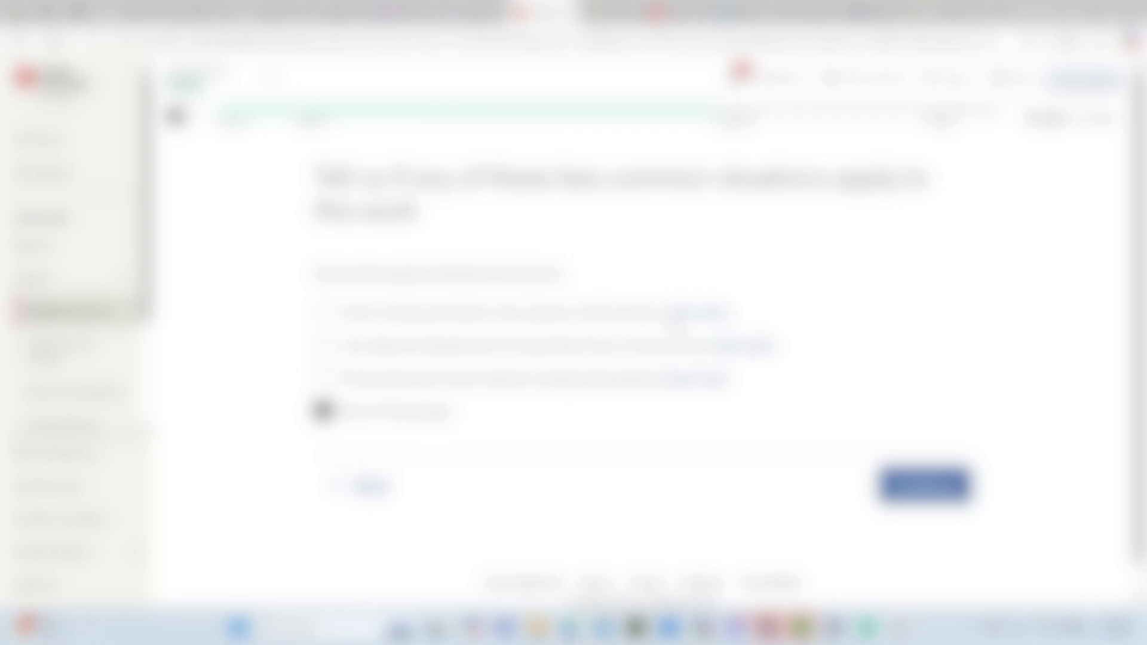
click(924, 484)
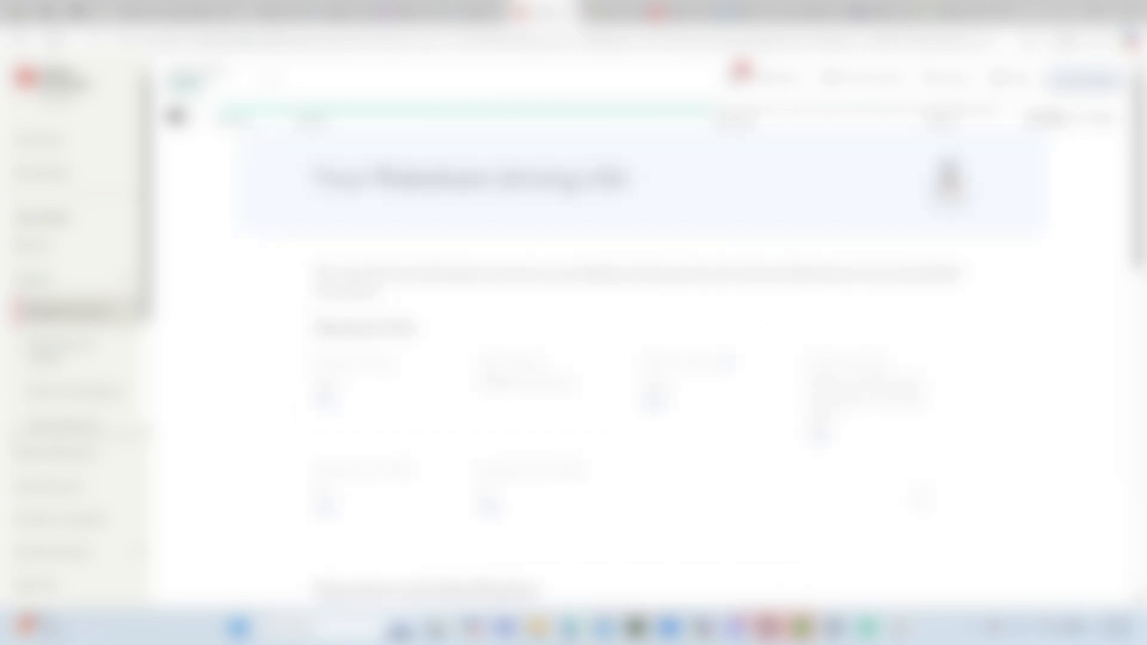
- Accept the Rideshare driving info summary and skip importing transactions from Square
scroll(642, 358, down, 15)
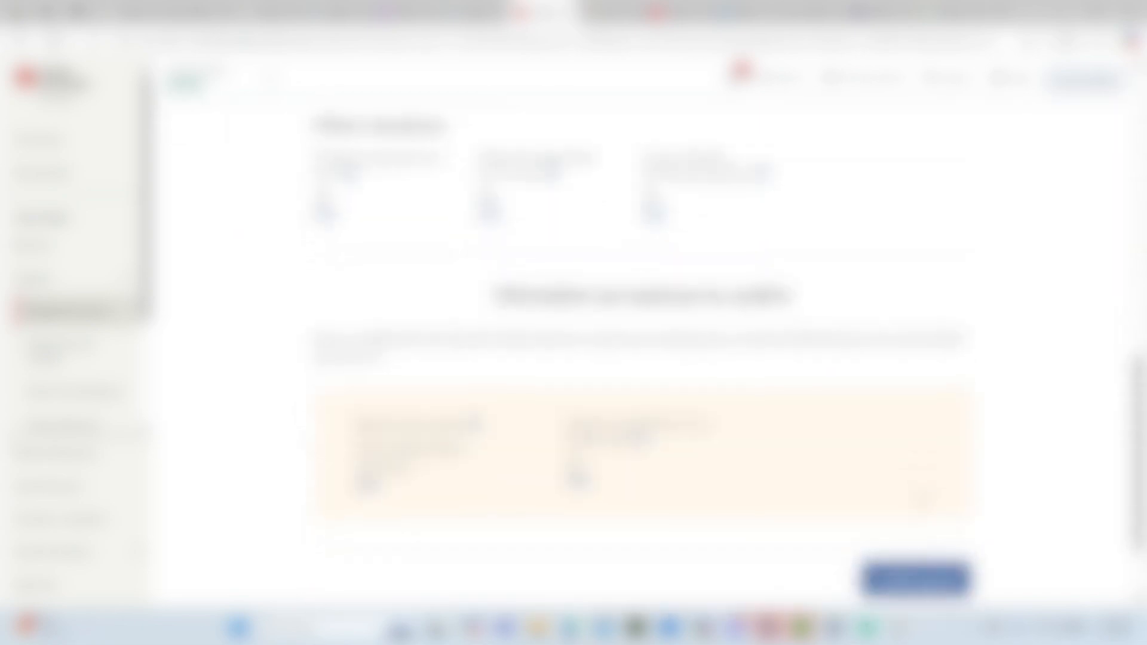
click(906, 478)
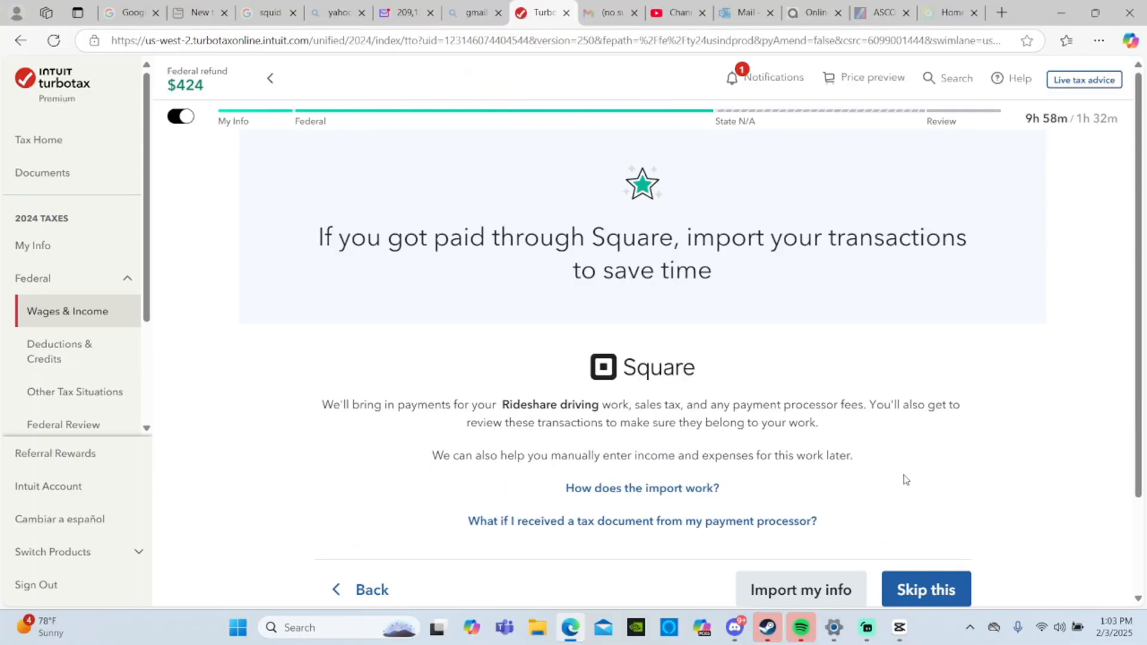
scroll(906, 480, down, 2)
click(914, 479)
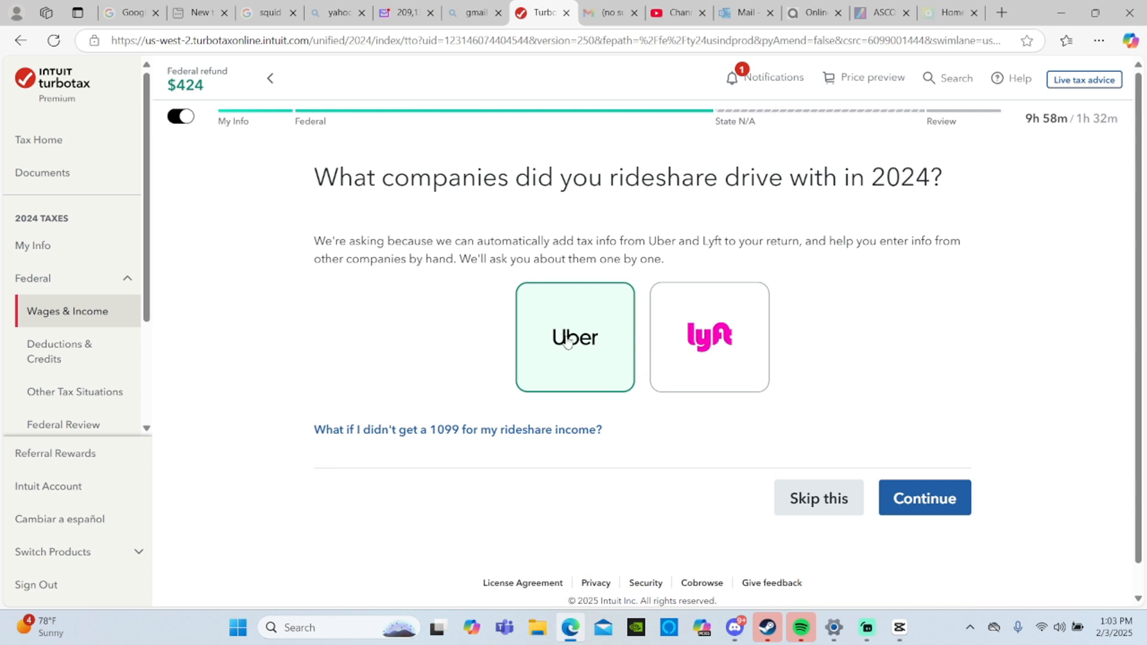
- Choose Uber as the 2024 rideshare company and agree to fetch the tax forms from the Uber account
click(677, 365)
click(935, 507)
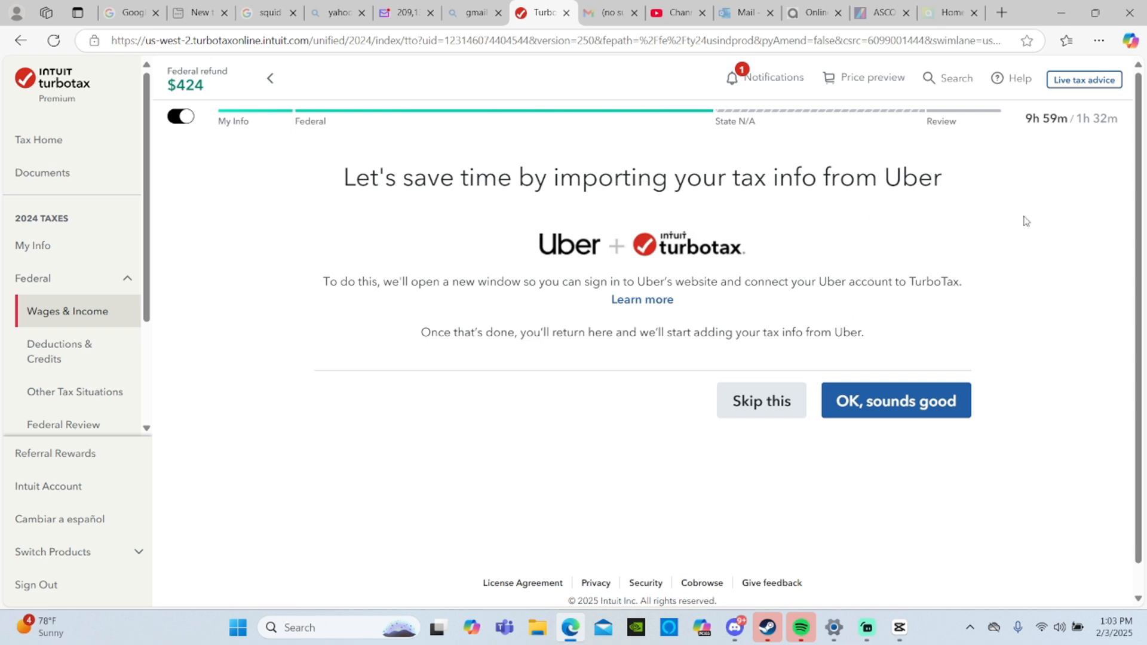
click(894, 407)
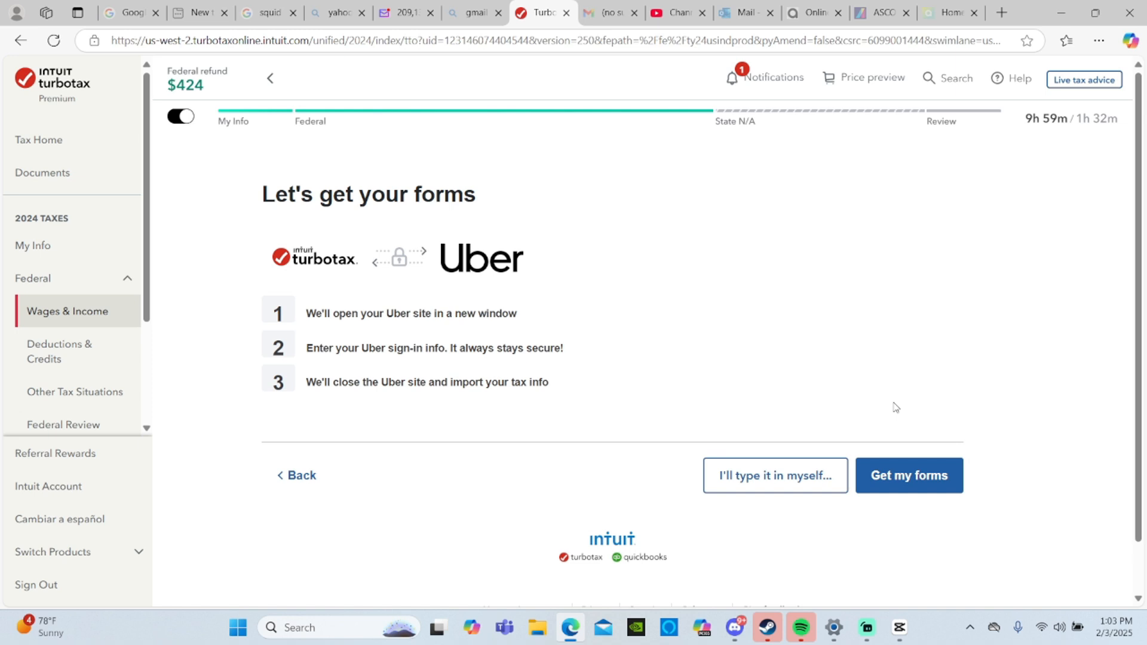
click(904, 482)
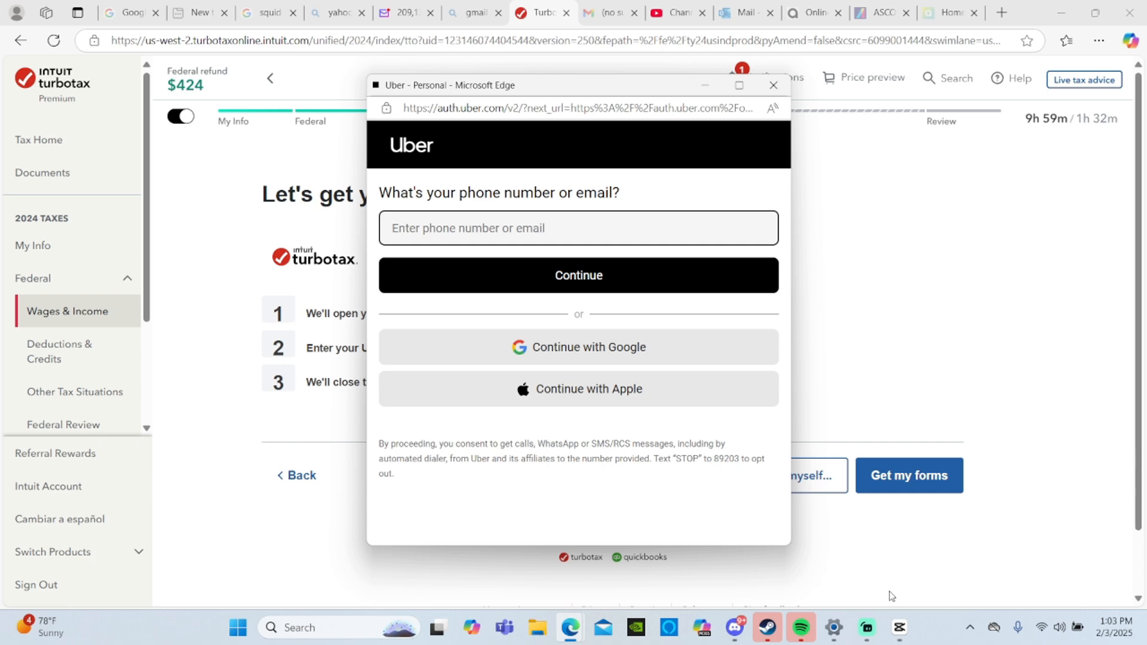
mouse_move(866, 626)
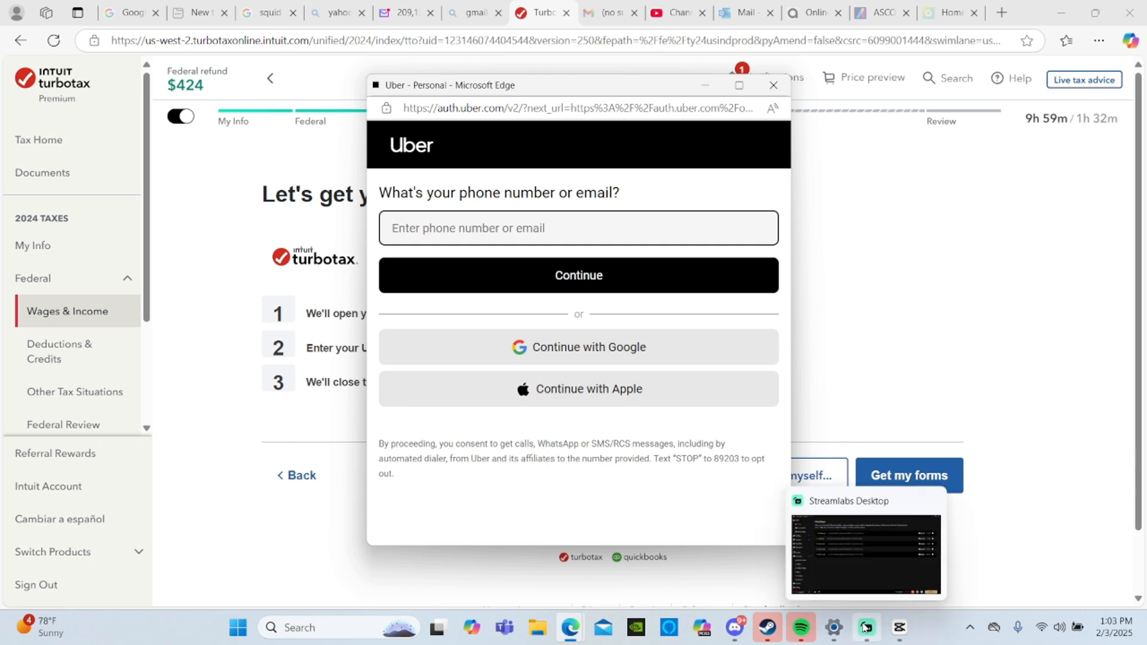
click(864, 598)
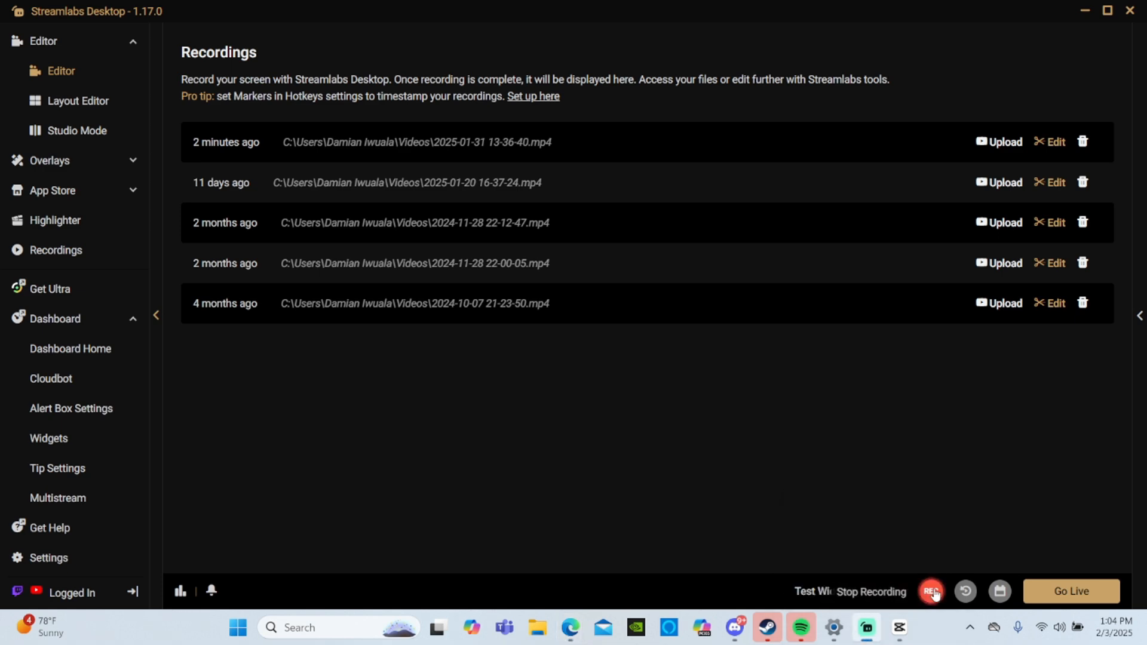
click(930, 591)
click(929, 591)
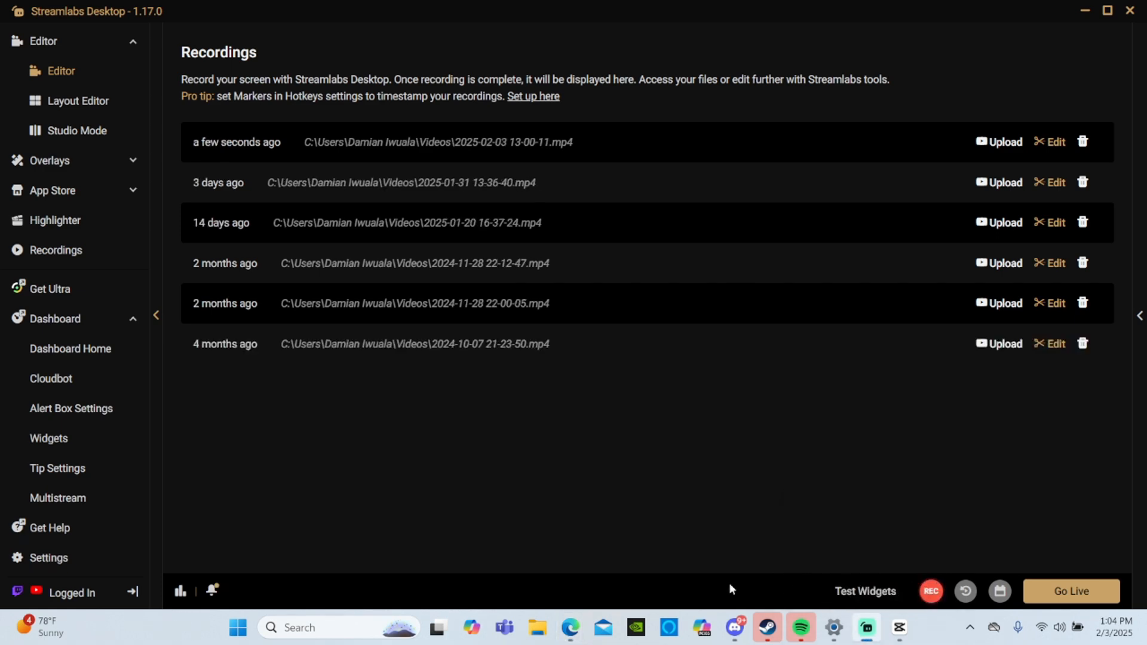
click(576, 632)
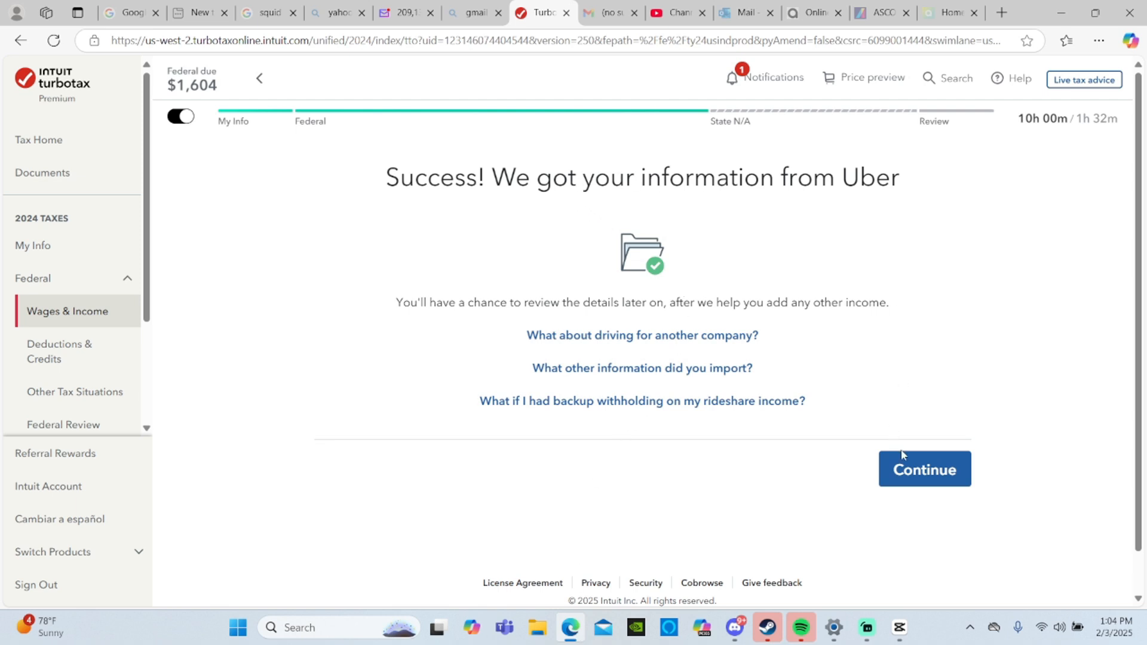
- Accept the tax information imported from Uber and continue without adding any other Rideshare driving income
click(911, 470)
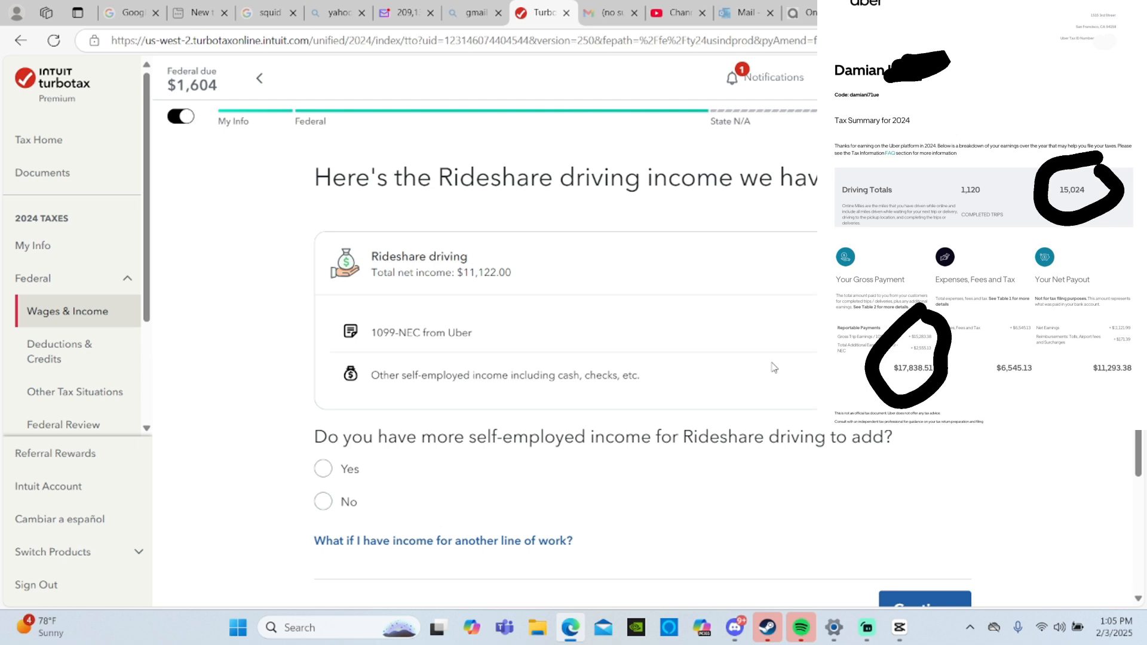
scroll(774, 367, down, 2)
click(944, 481)
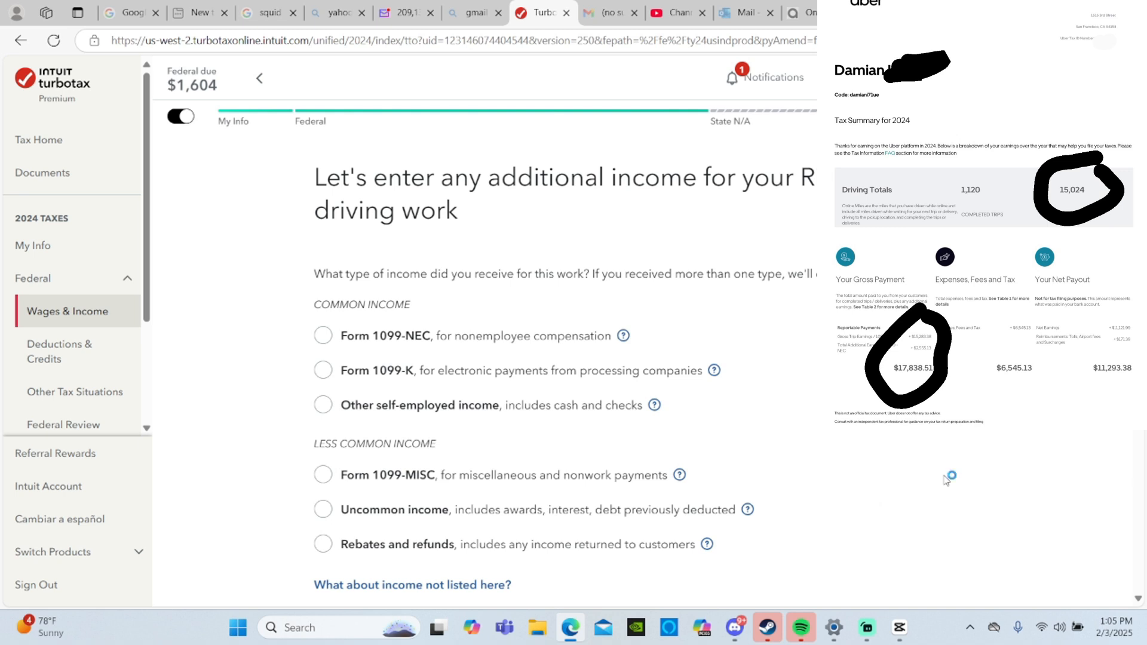
scroll(946, 480, down, 3)
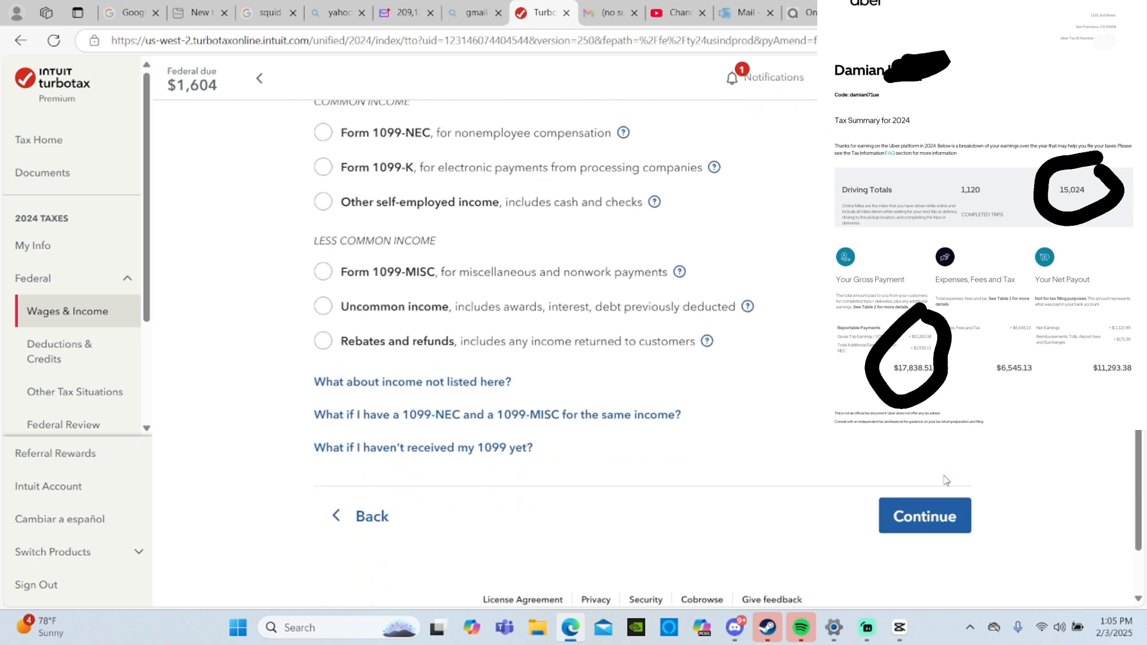
click(905, 518)
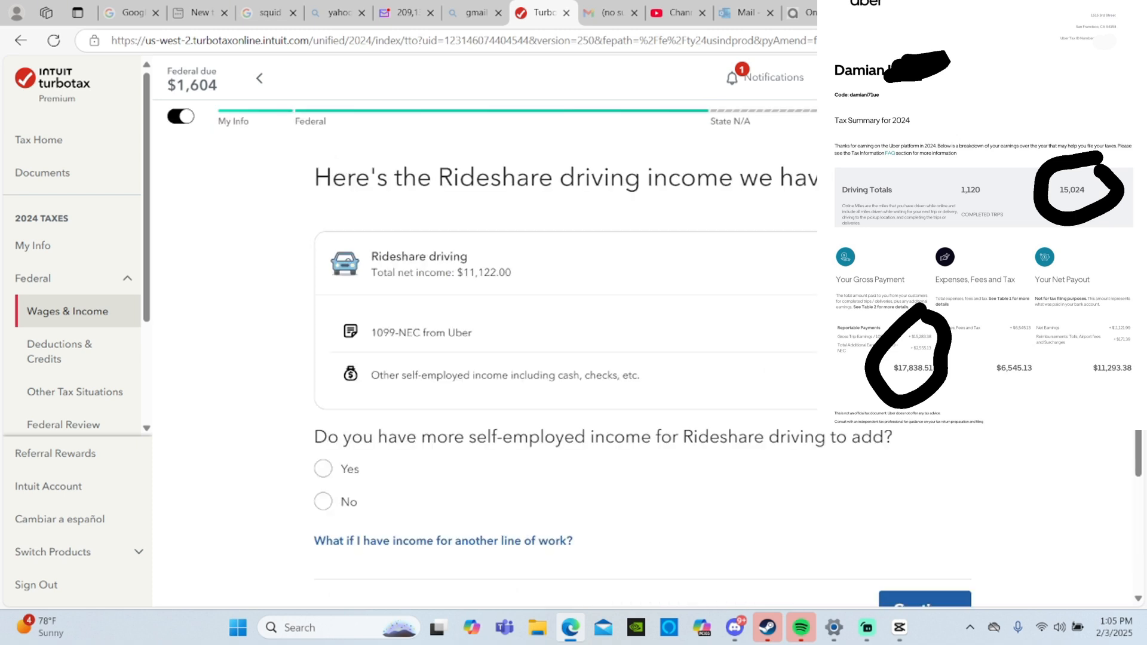
scroll(903, 460, down, 3)
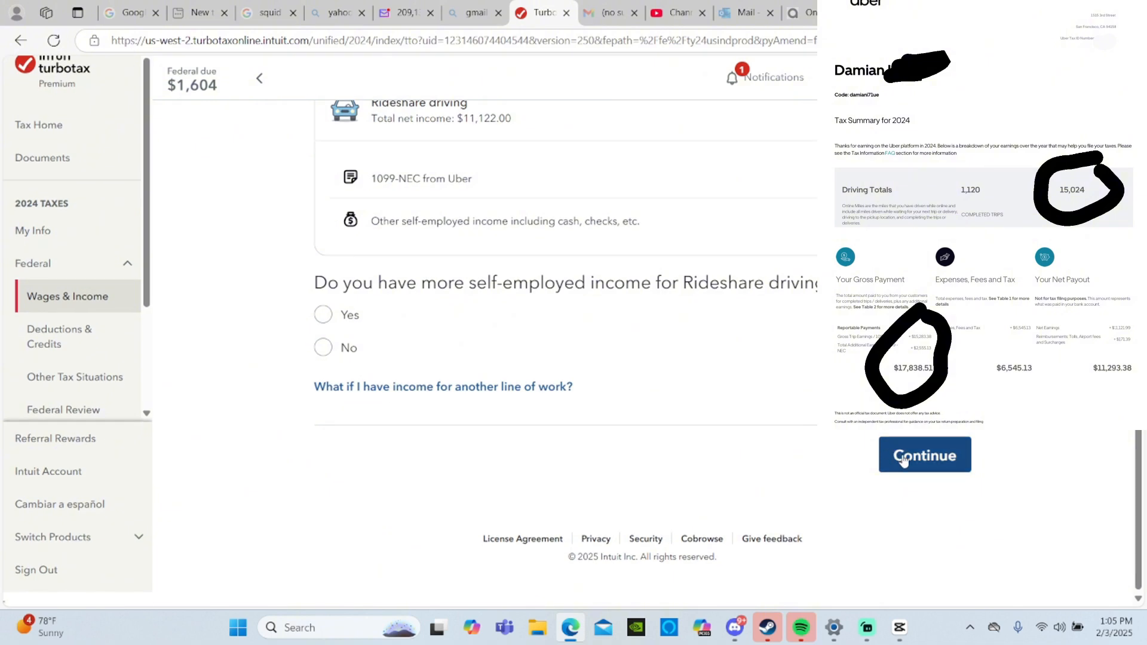
scroll(930, 466, up, 2)
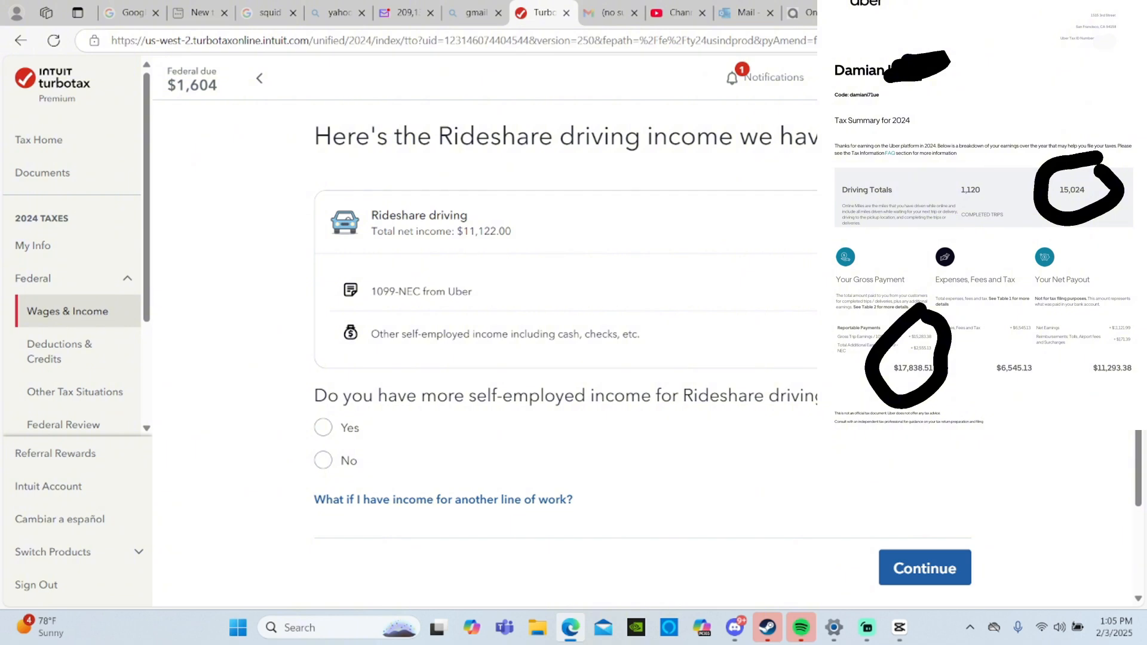
click(918, 578)
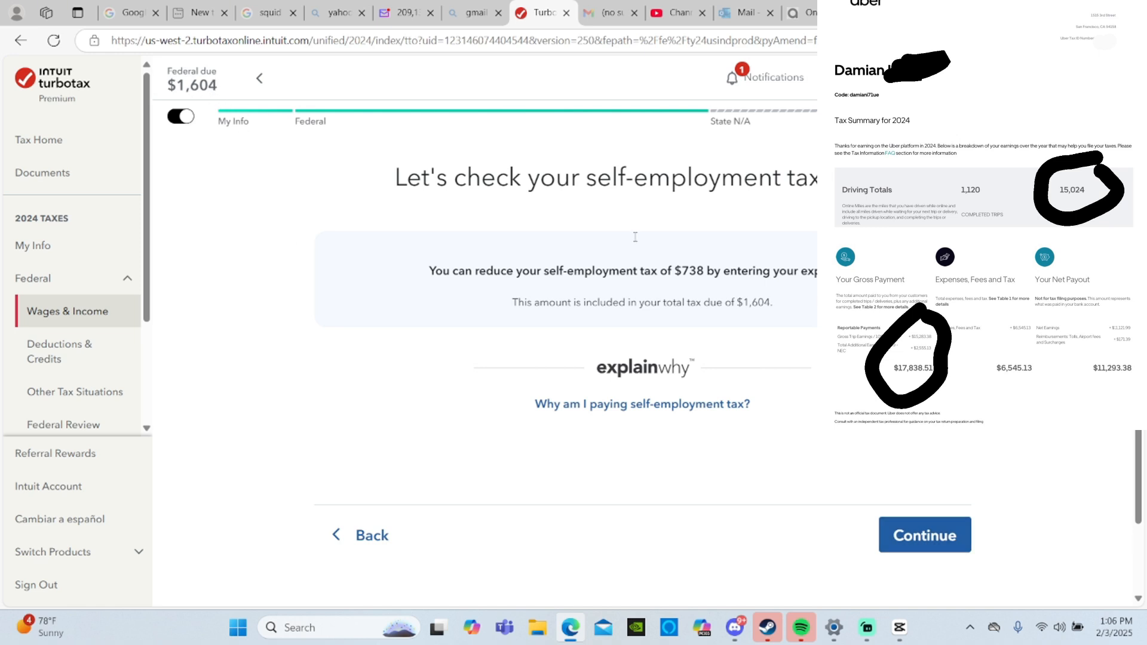
- Choose to type in the Rideshare driving expenses, skip the survey about not importing, and start the expense setup
click(920, 533)
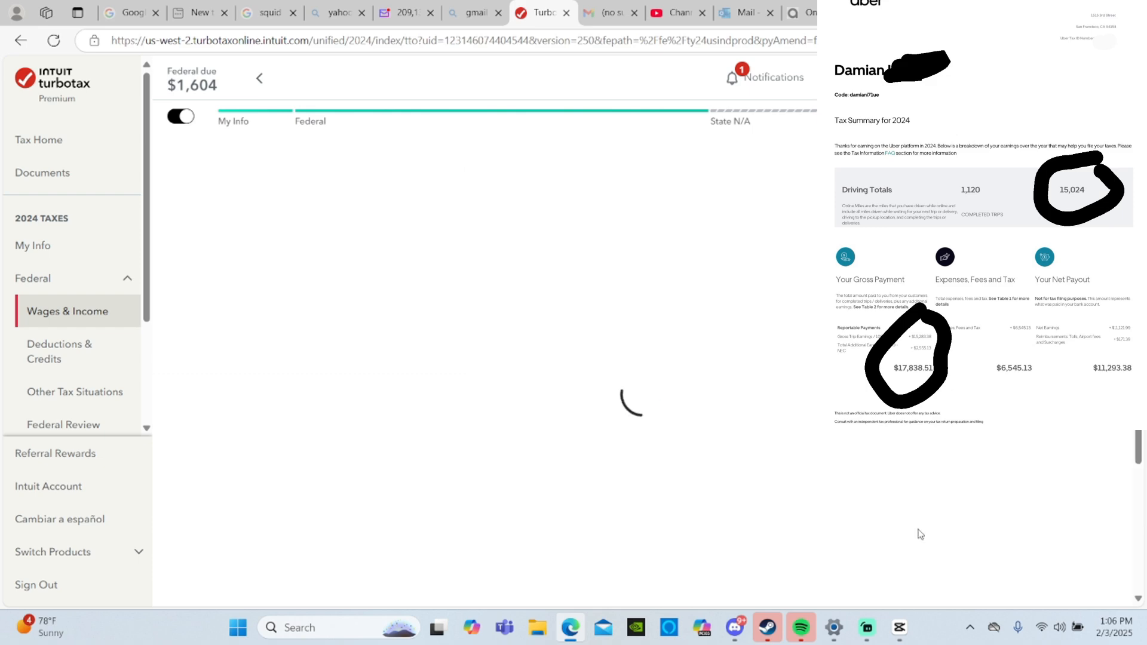
scroll(918, 534, down, 3)
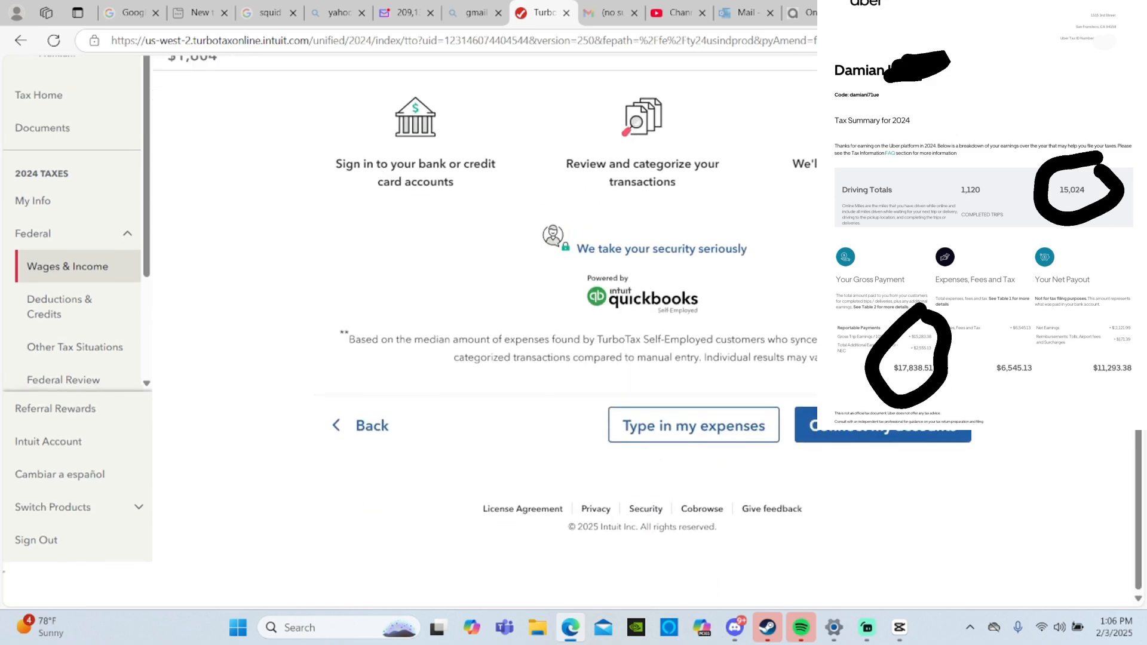
click(733, 459)
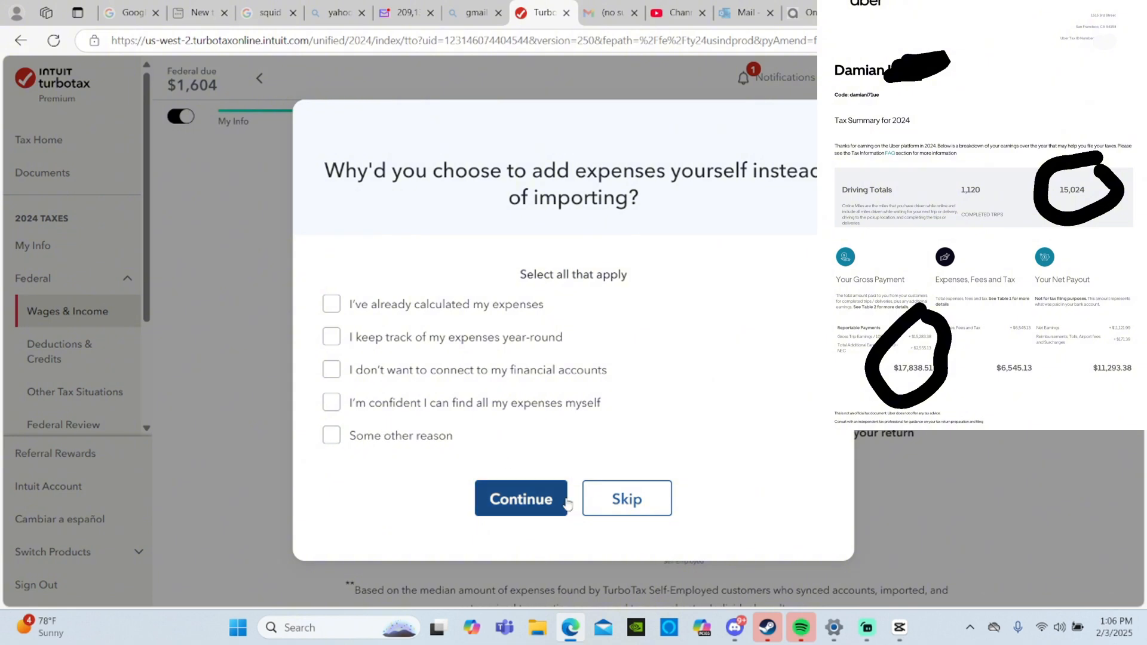
click(606, 505)
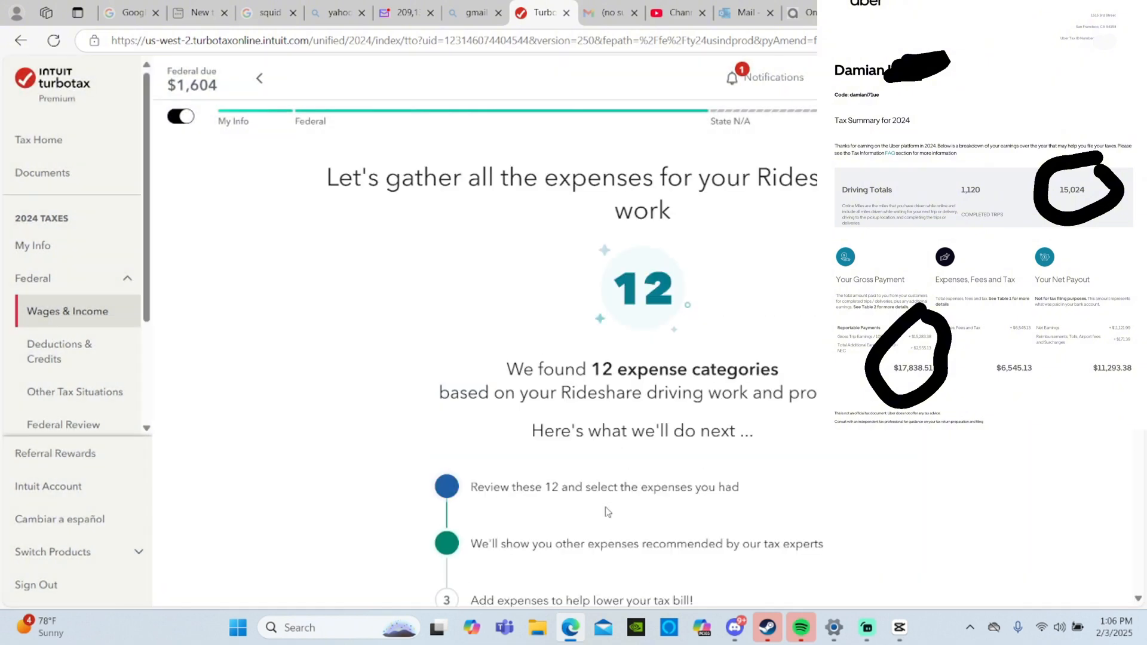
scroll(608, 512, down, 5)
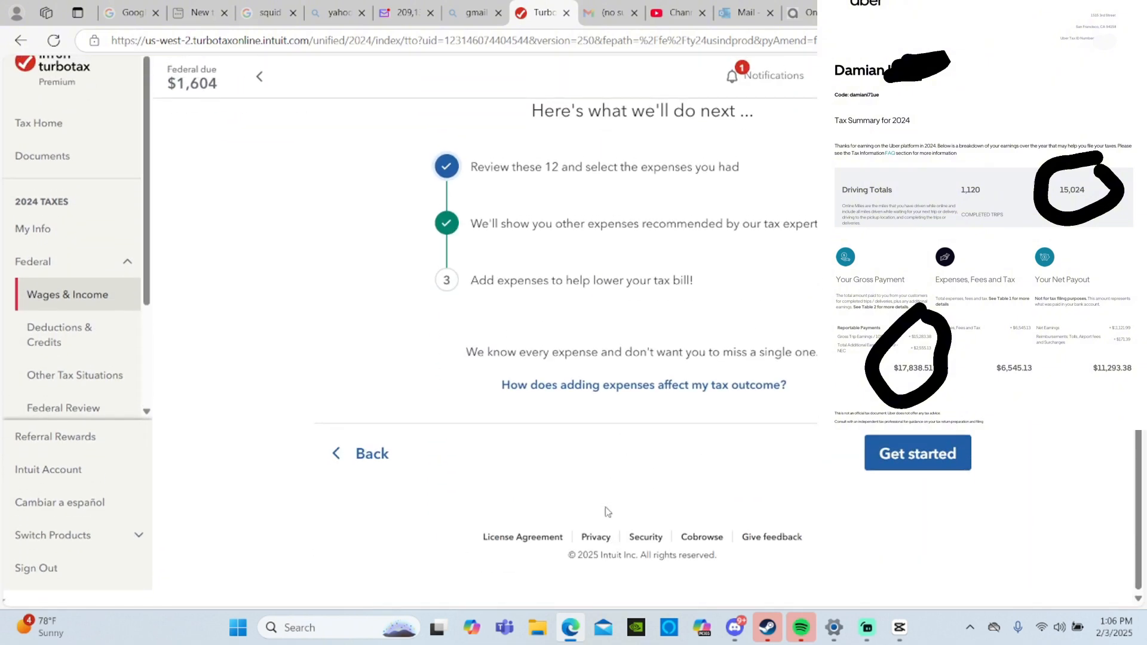
click(950, 457)
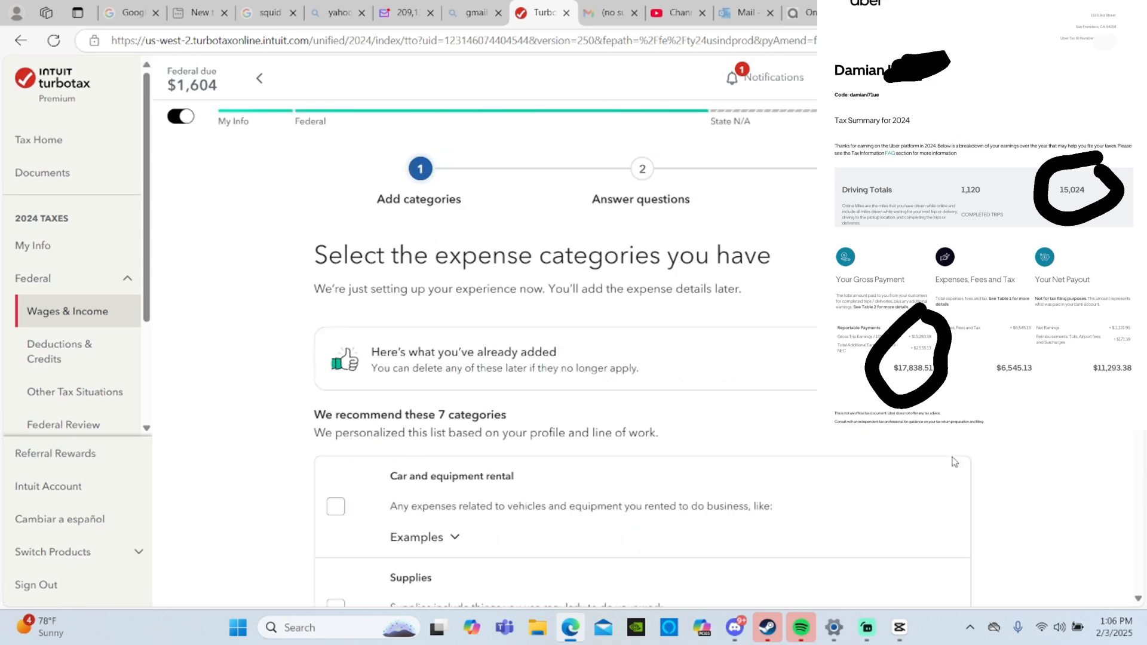
- Select Vehicle as the only additional expense category for Rideshare driving and continue
scroll(952, 461, down, 5)
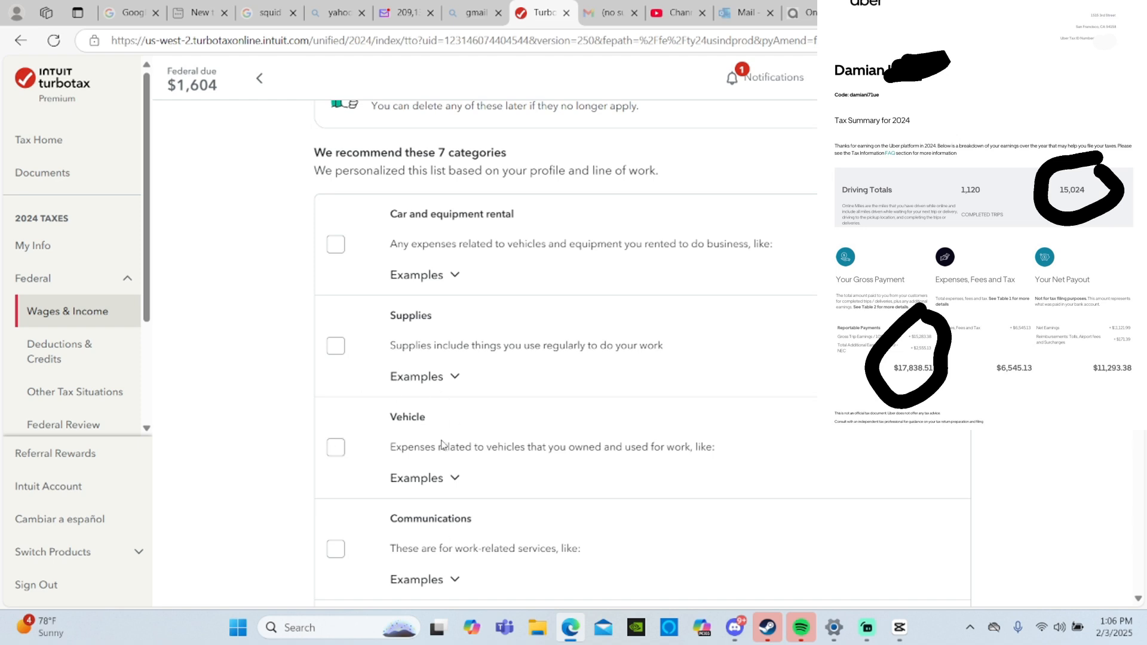
click(334, 452)
scroll(525, 428, down, 5)
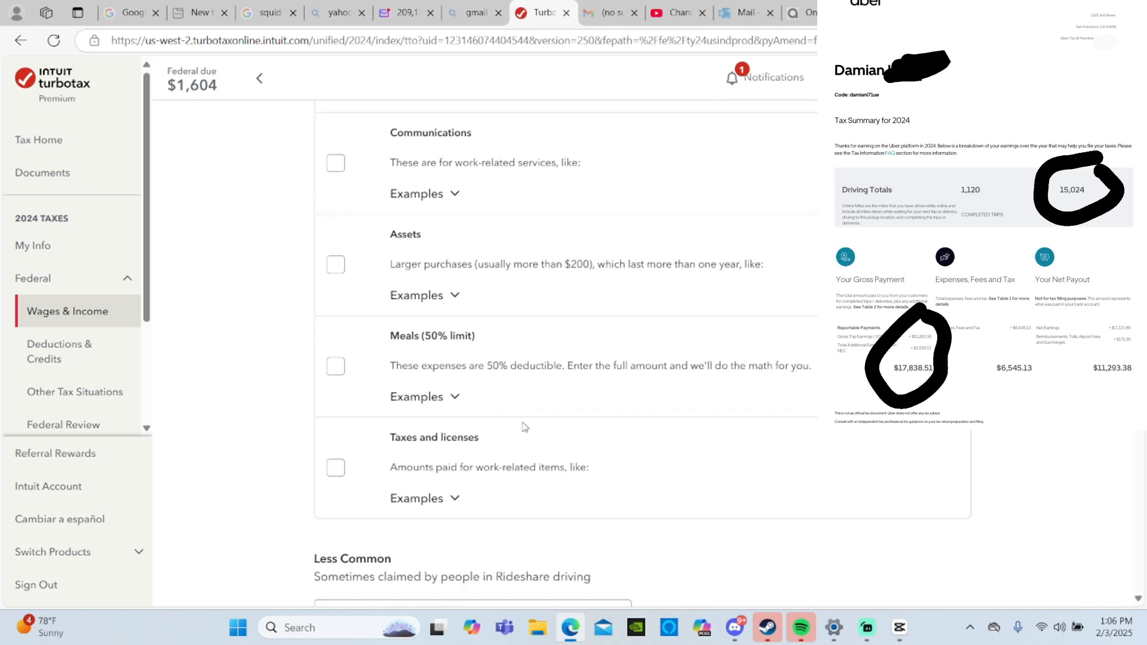
scroll(708, 578, down, 5)
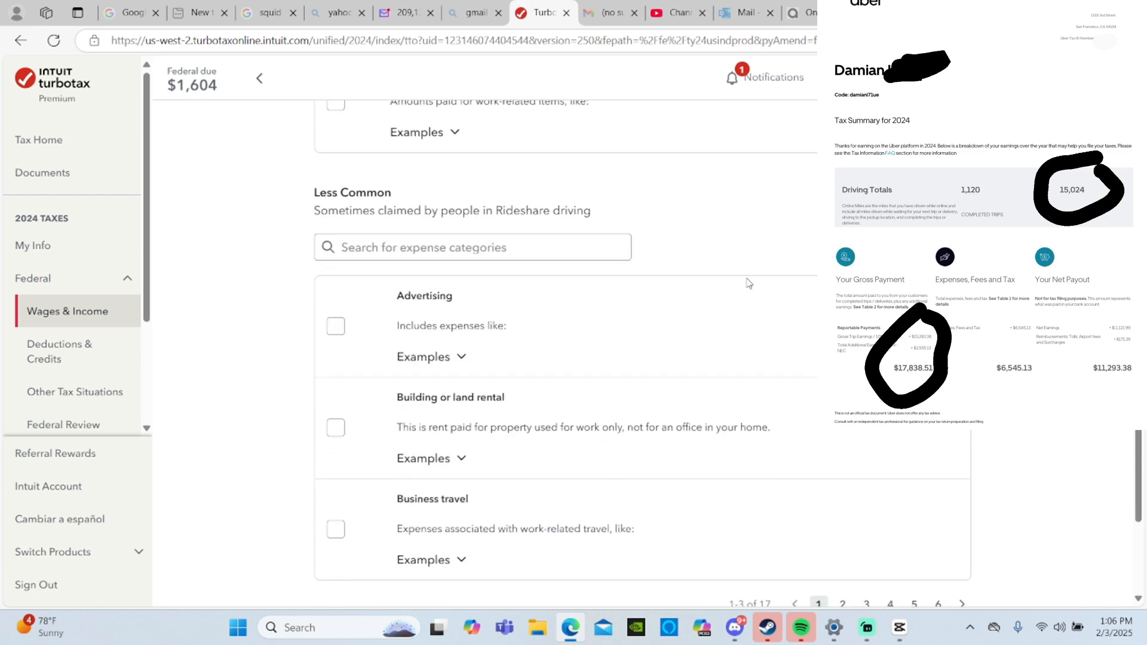
scroll(749, 283, down, 5)
click(924, 453)
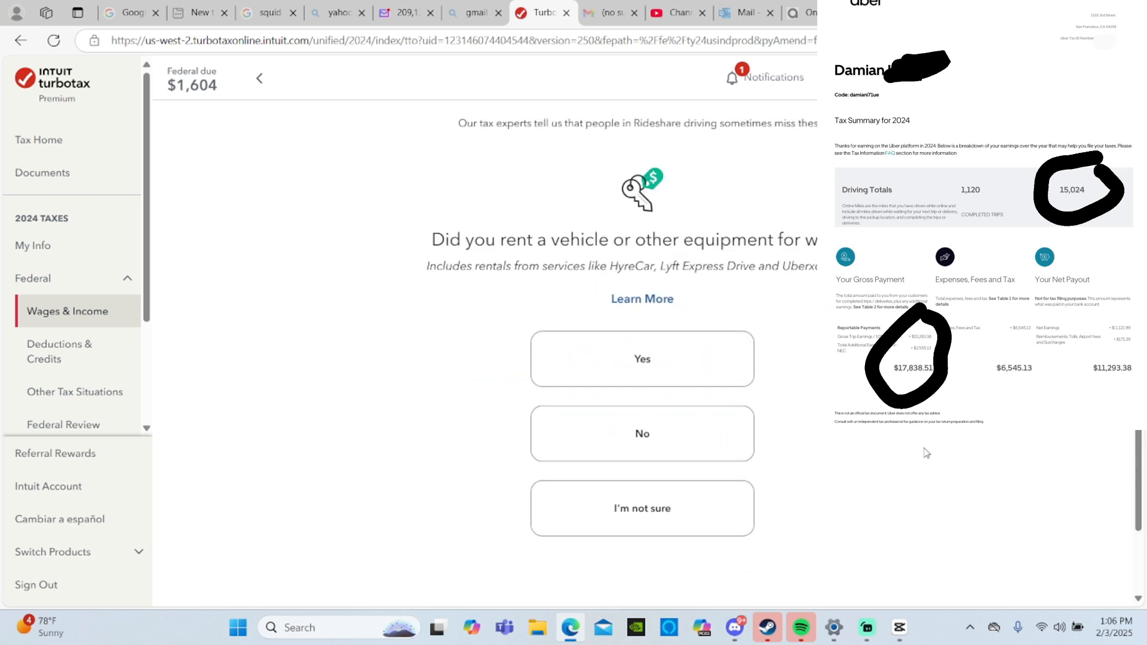
- Answer No to renting a vehicle or equipment and Yes to buying supplies and to purchasing internet or cellular service
click(714, 442)
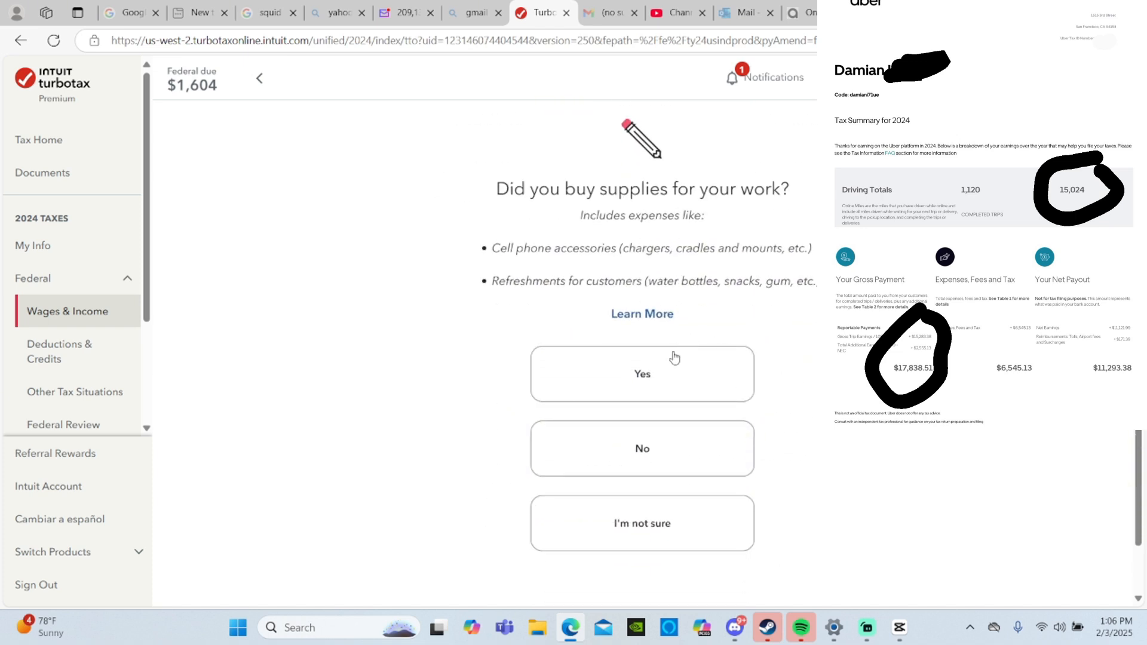
click(660, 384)
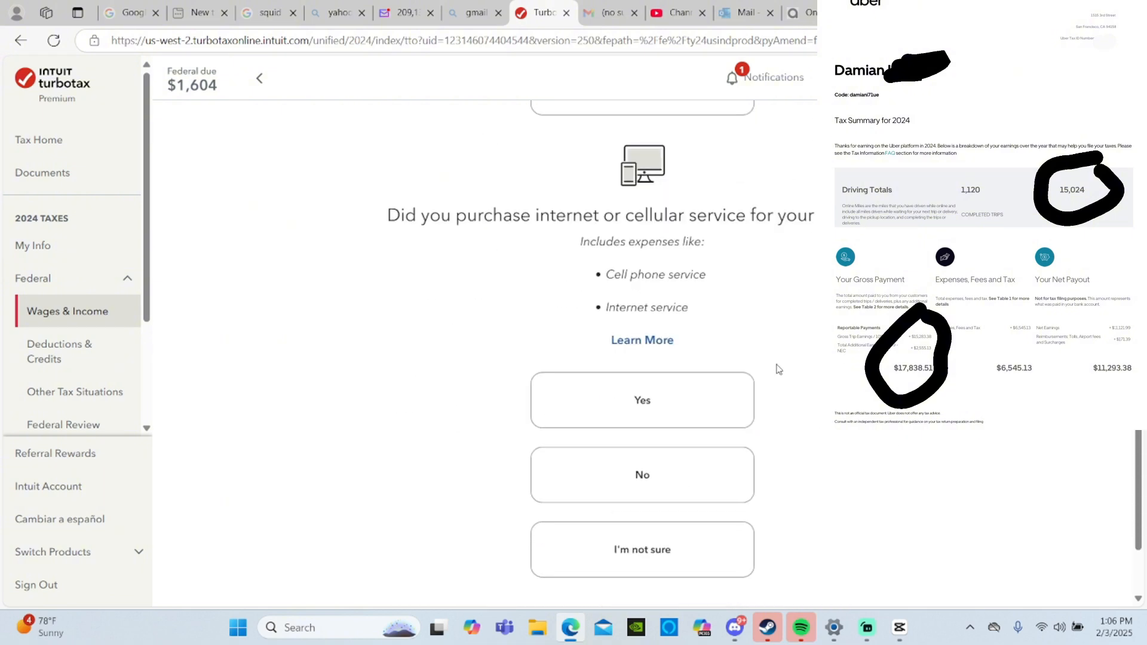
click(668, 406)
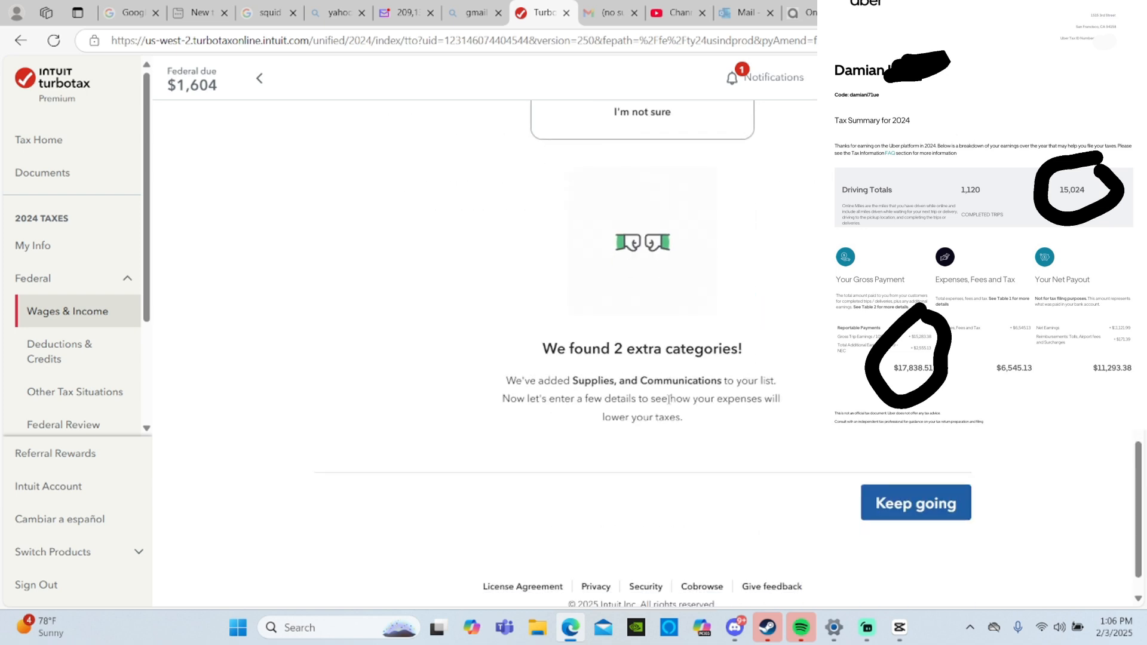
click(942, 512)
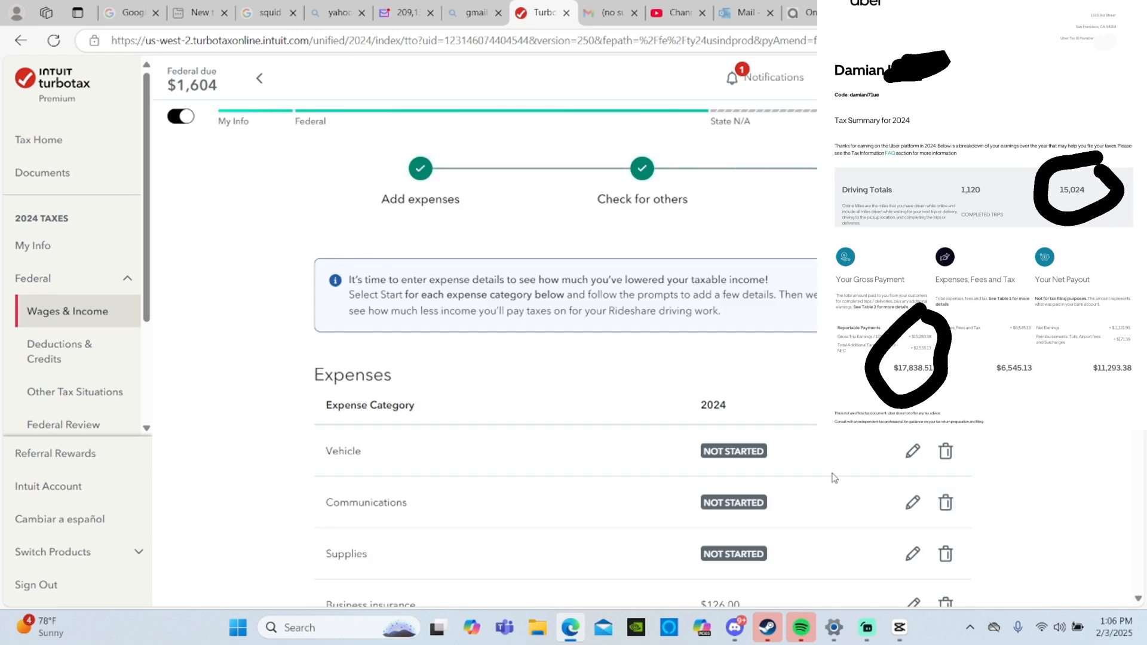
- Start the Vehicle expense with make and model "ford fusion" and vehicle type Auto under 6,000 lbs
click(905, 457)
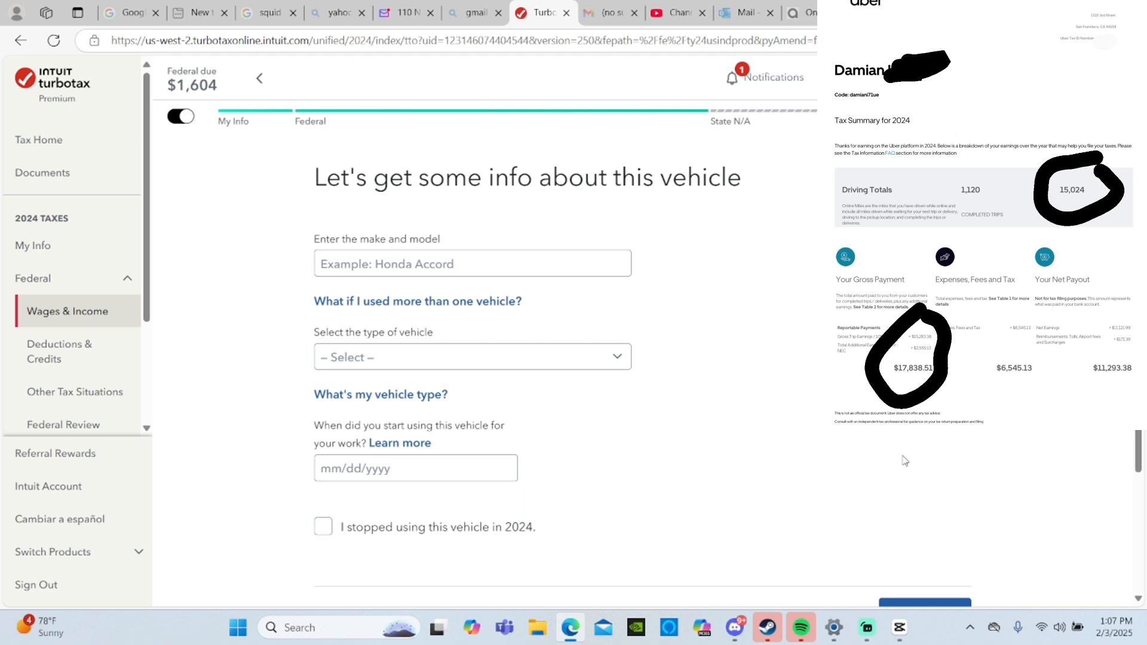
click(538, 261)
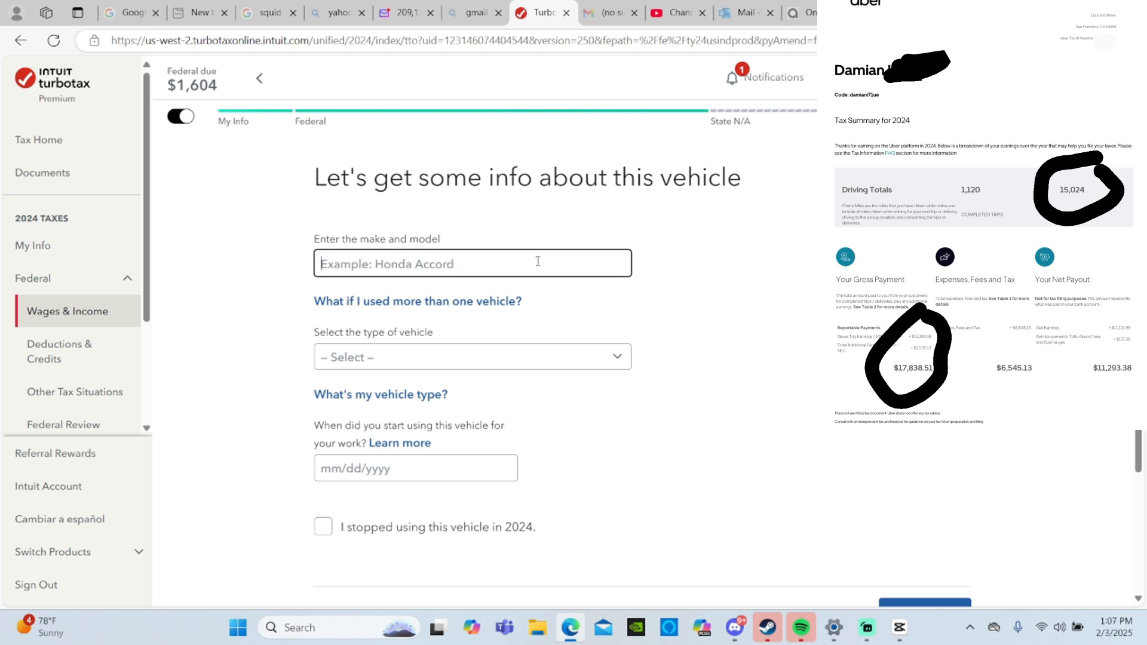
text(ford)
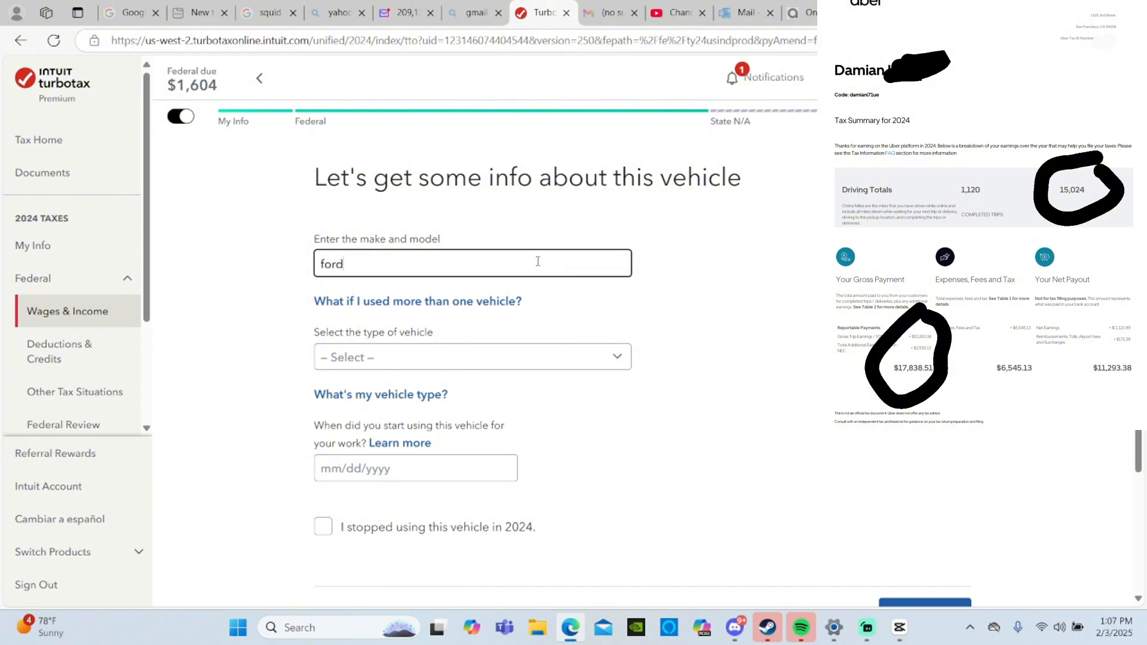
text( fusion)
click(609, 358)
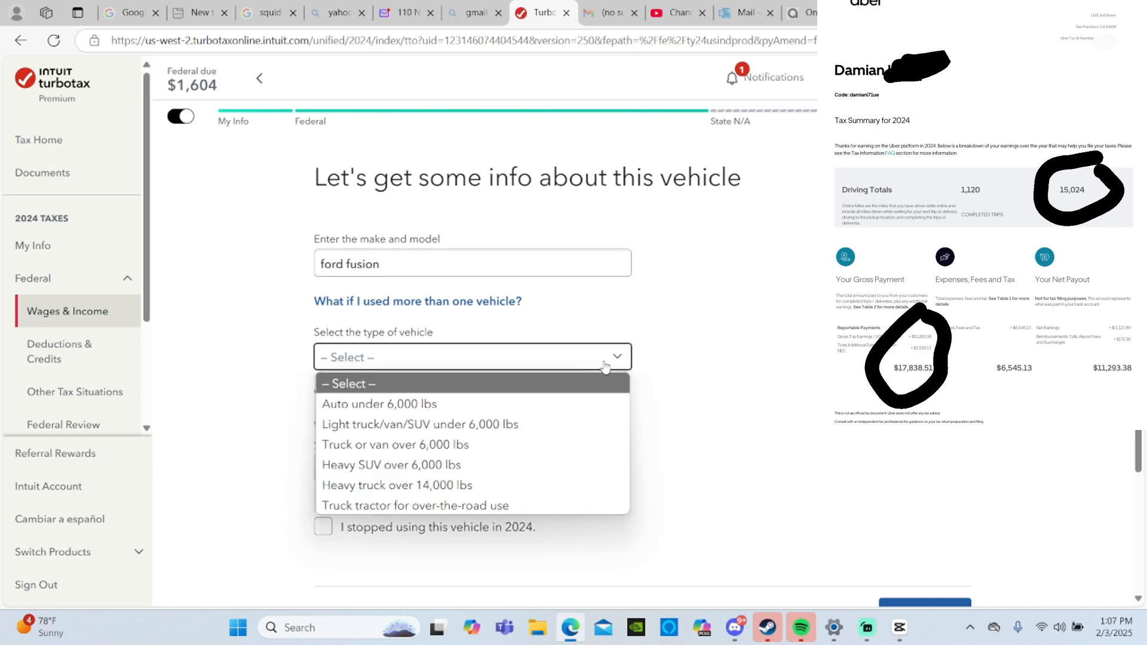
click(491, 412)
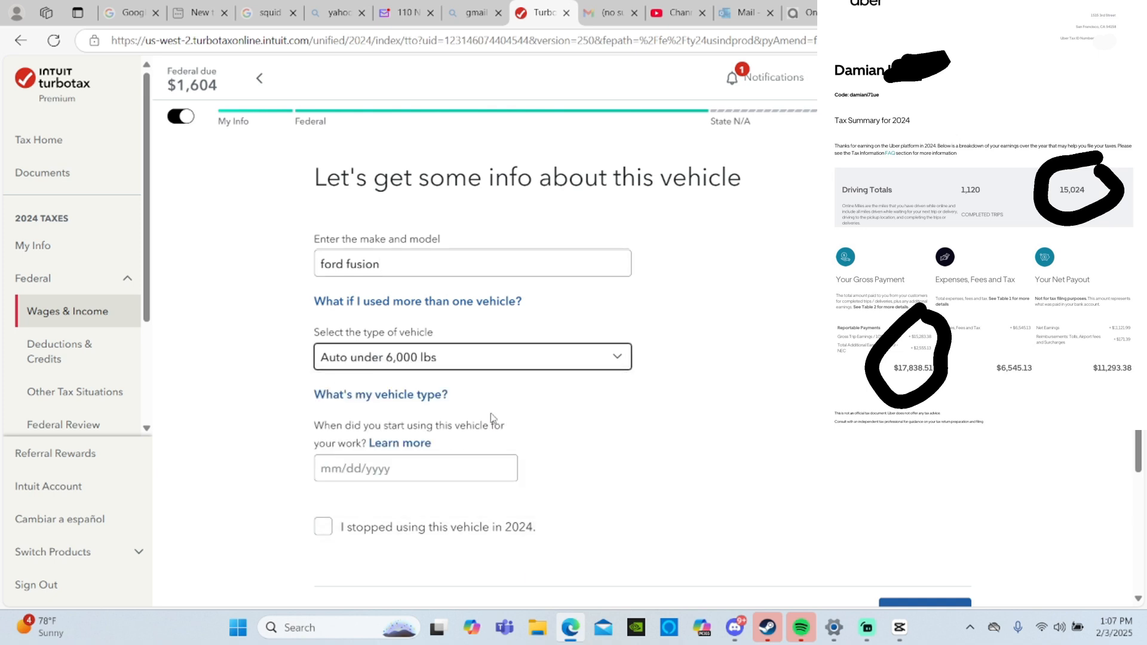
- Enter 07/10/2018 as the date the vehicle was first used for work
click(494, 465)
text(0)
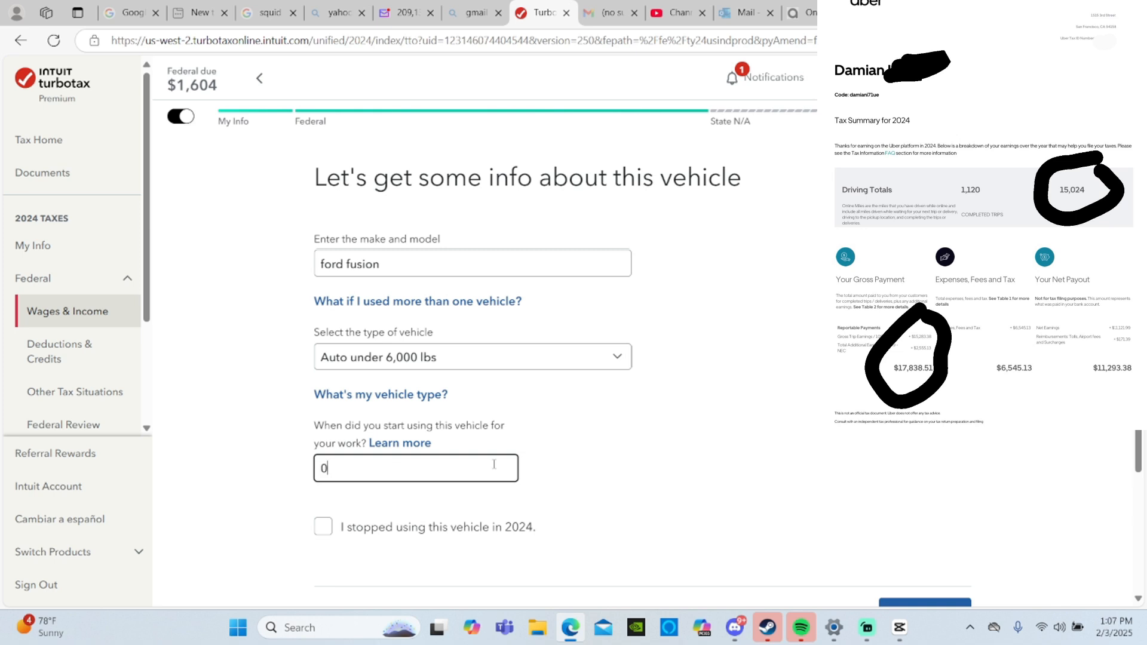
text(7/10/2018)
scroll(798, 461, down, 2)
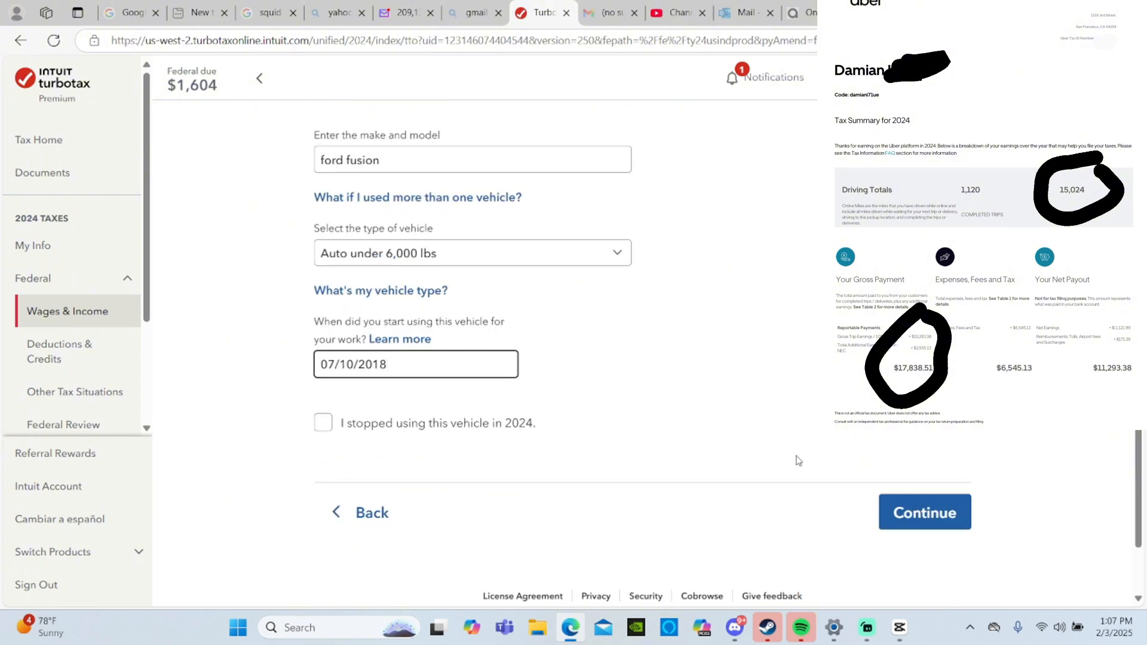
- Mark the ford fusion as owned and available for personal use, with no other vehicle available for personal use
click(928, 510)
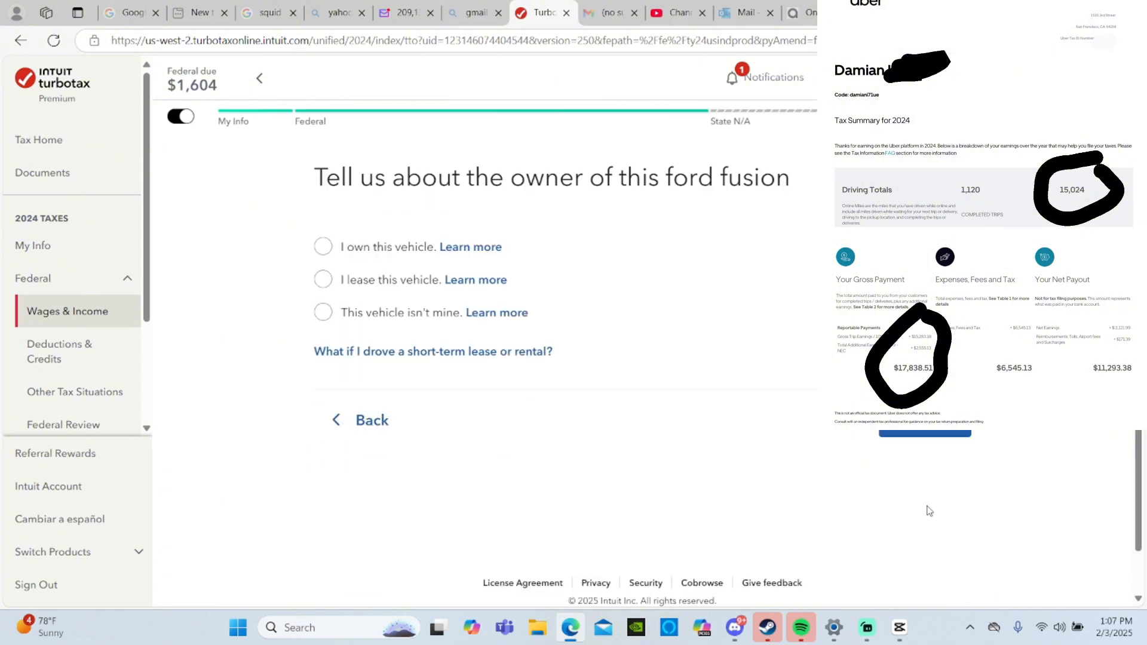
click(384, 250)
click(924, 420)
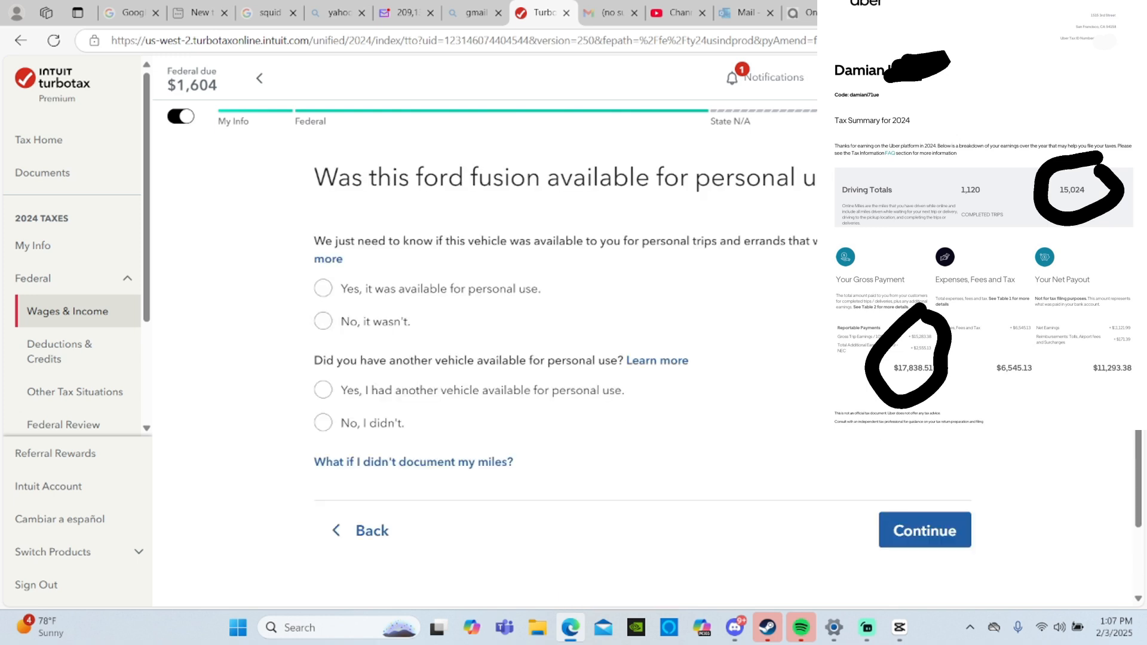
click(442, 293)
click(365, 424)
click(919, 538)
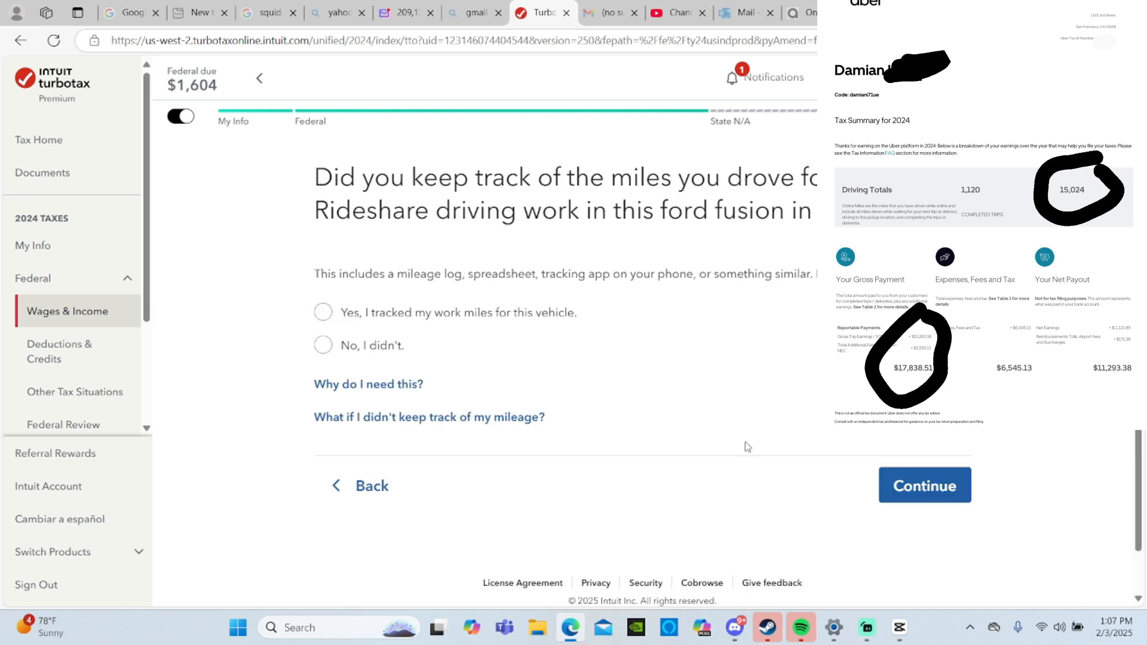
- Confirm that work miles were tracked, and enter 20000 total miles and 15024 Rideshare driving miles for 2024
click(452, 323)
click(941, 493)
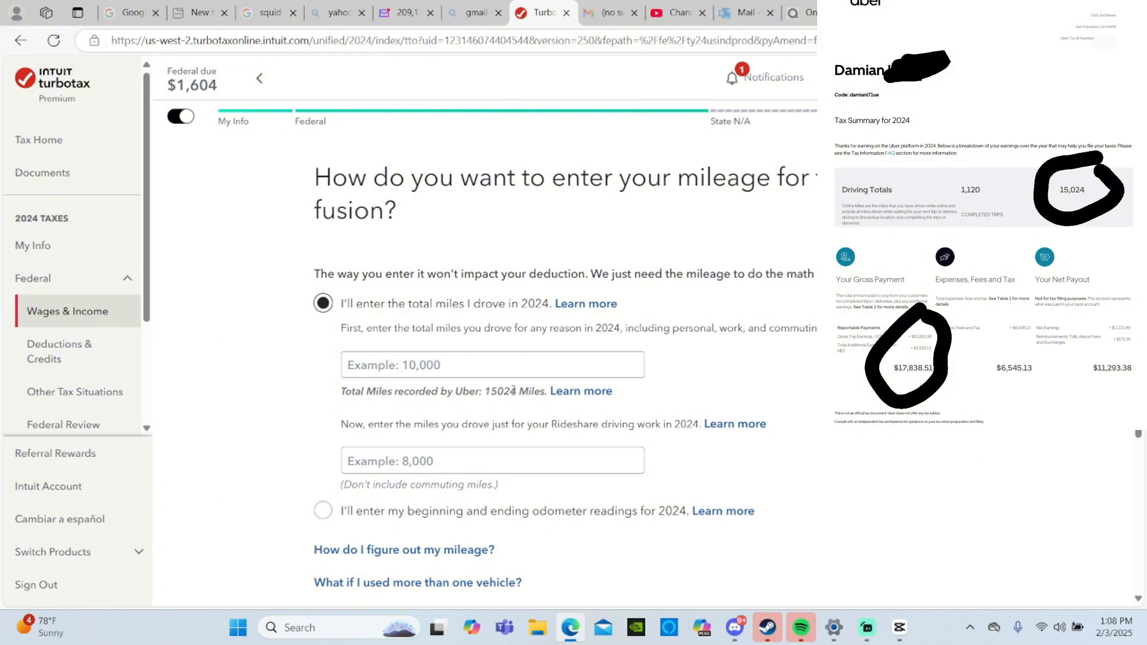
click(477, 459)
text(1)
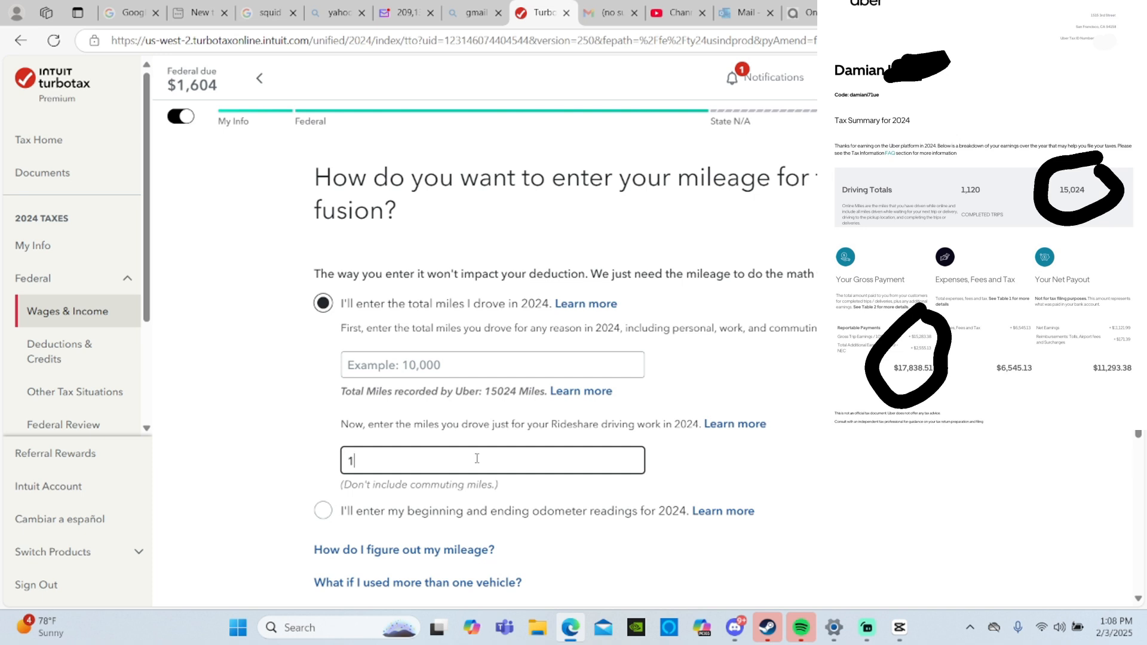
text(5024)
click(460, 364)
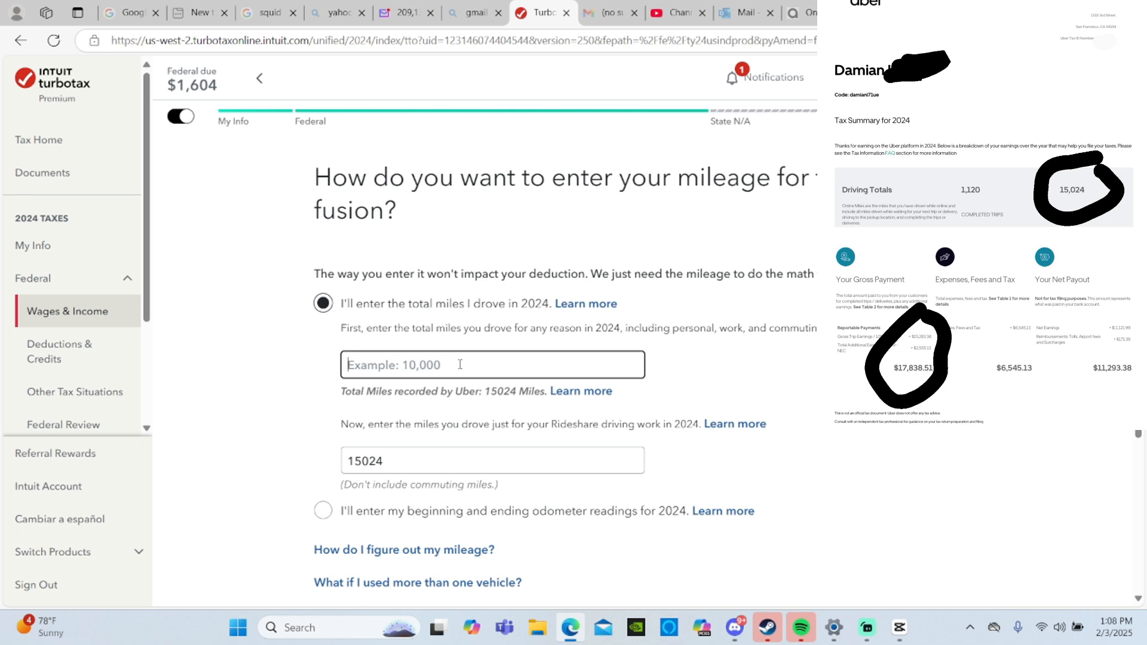
text(20000)
scroll(483, 369, down, 4)
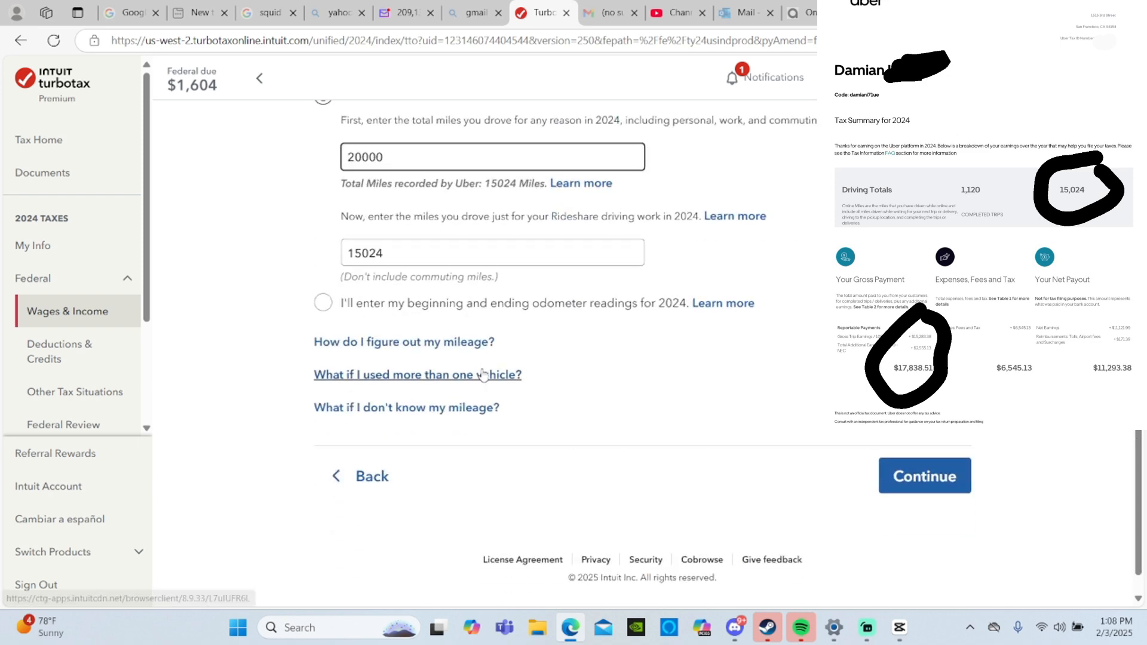
click(913, 478)
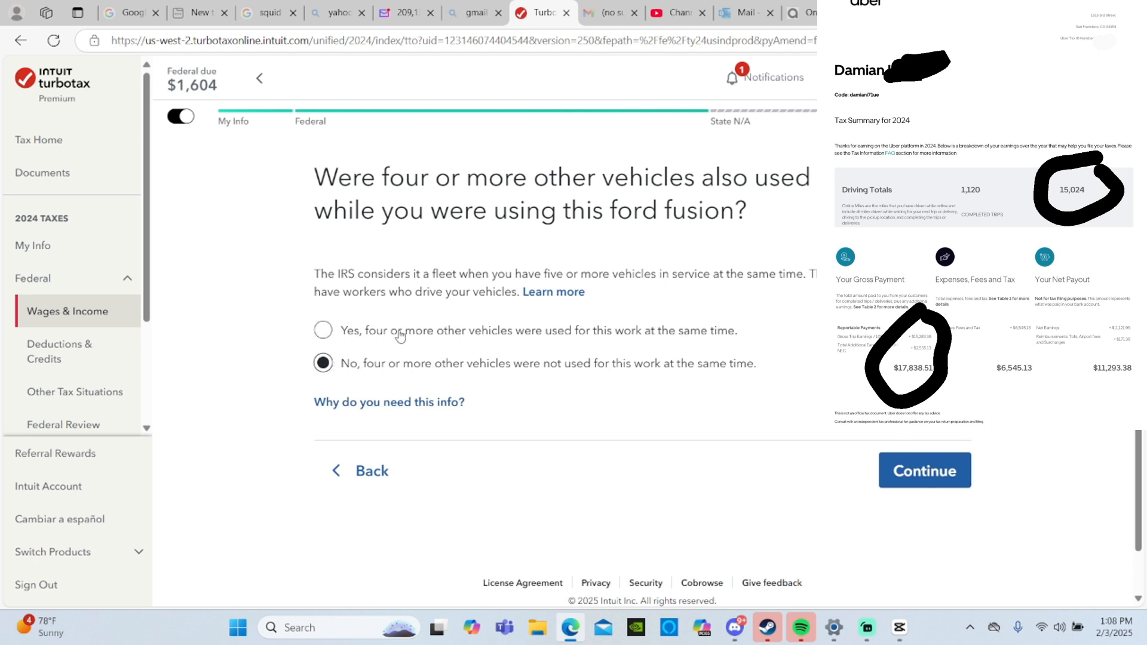
- Keep No for four or more other vehicles, and choose the standard mileage deduction as both previously taken and wanted this year
click(919, 477)
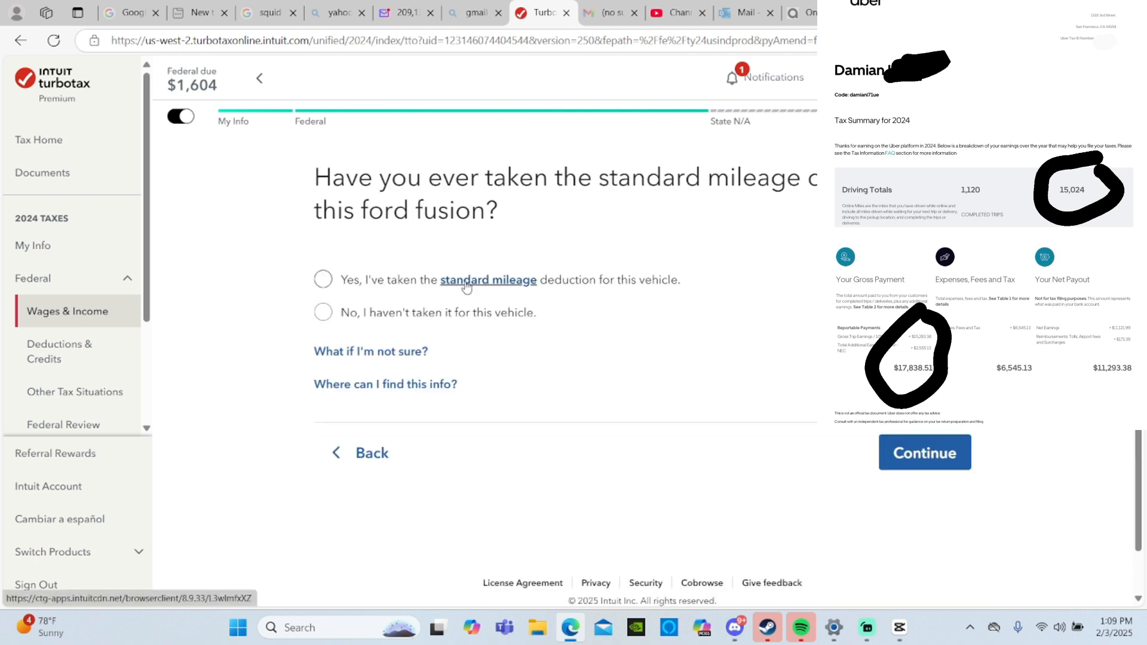
click(325, 281)
click(928, 465)
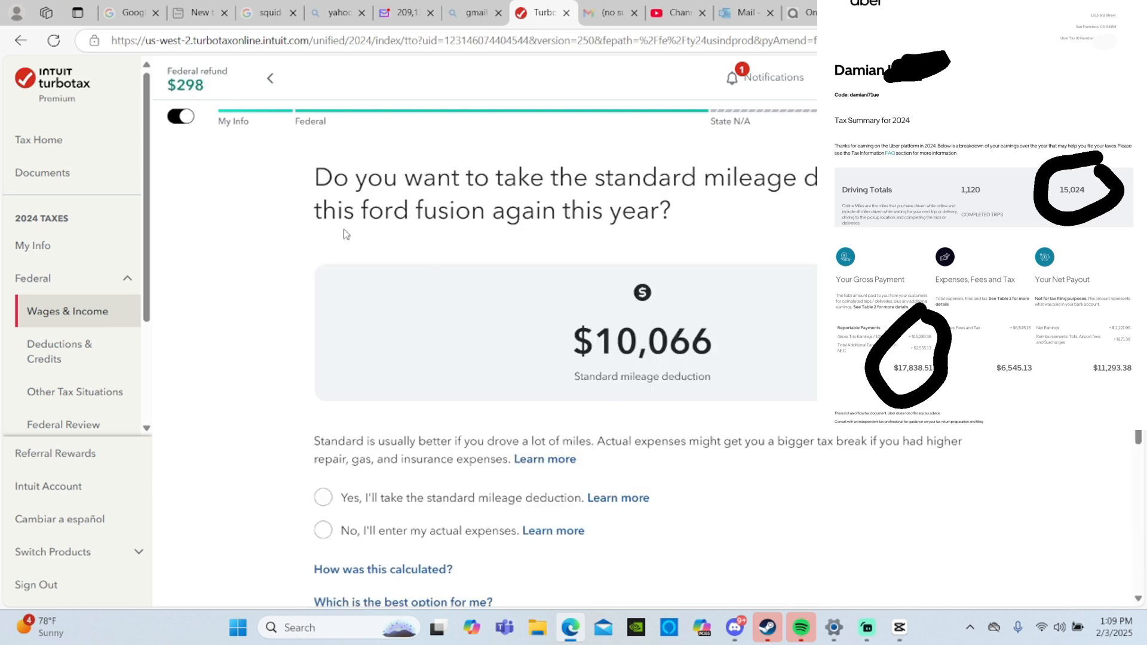
click(337, 500)
- Multiply 15,024 by 0.67 in Calculator to check the standard mileage deduction, and close it
key(super)
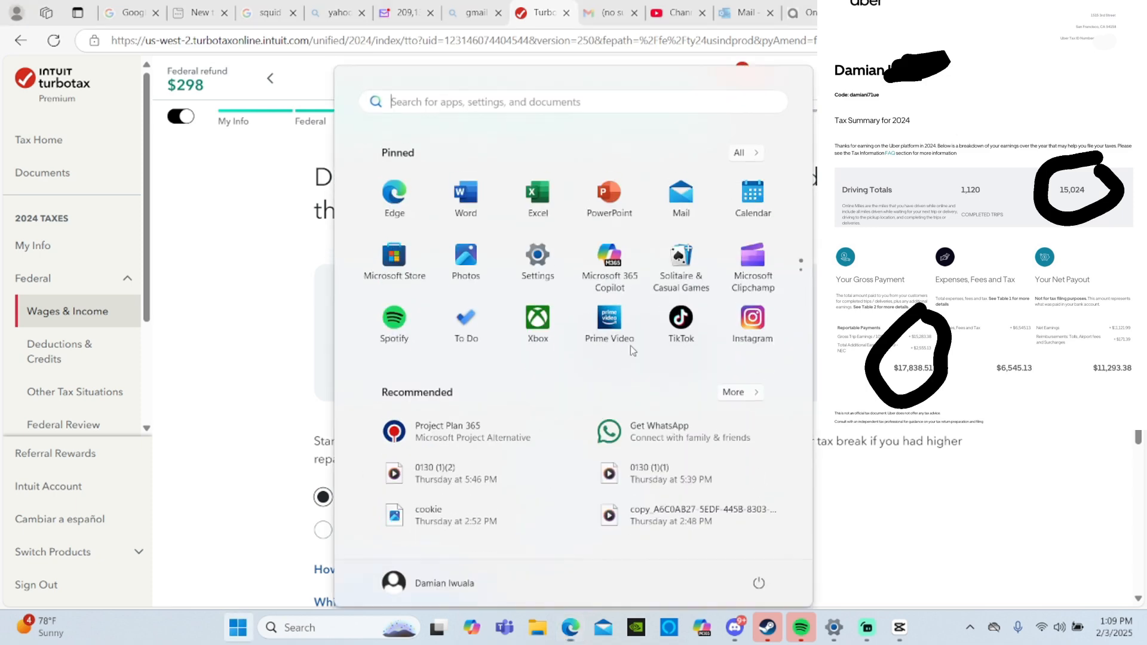
text(cal)
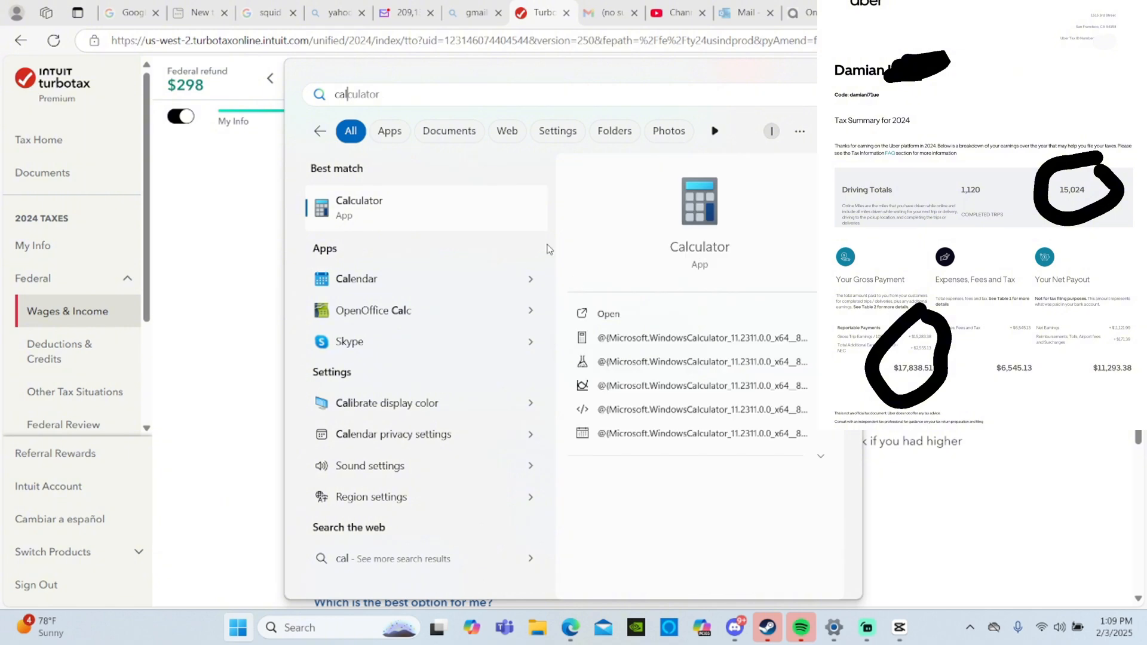
click(456, 209)
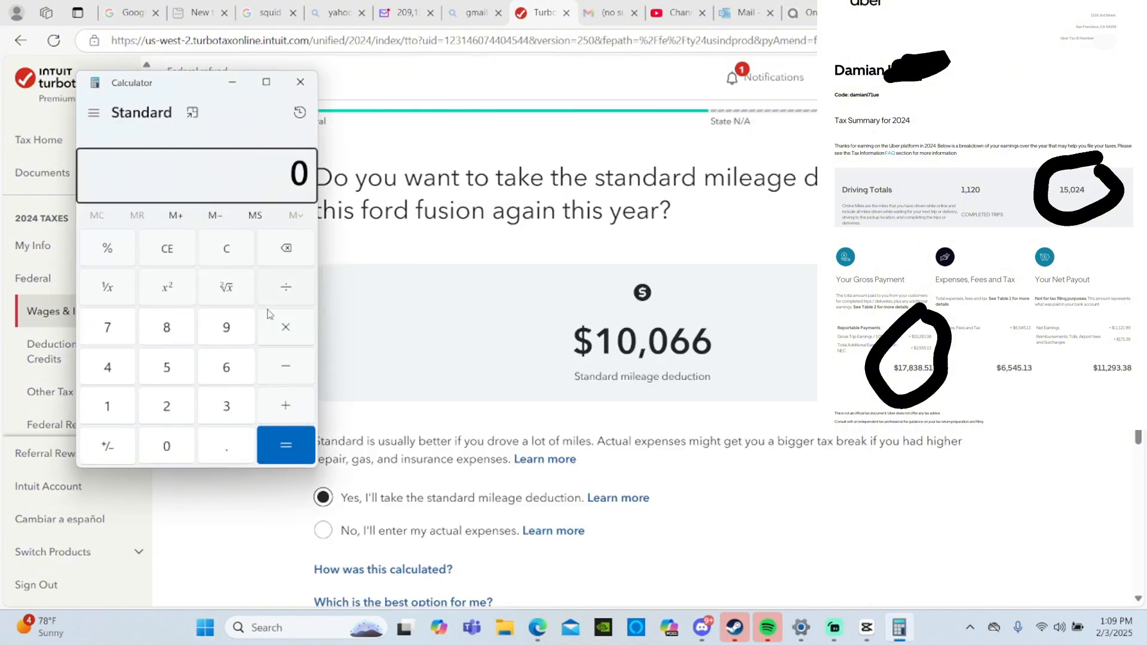
click(111, 410)
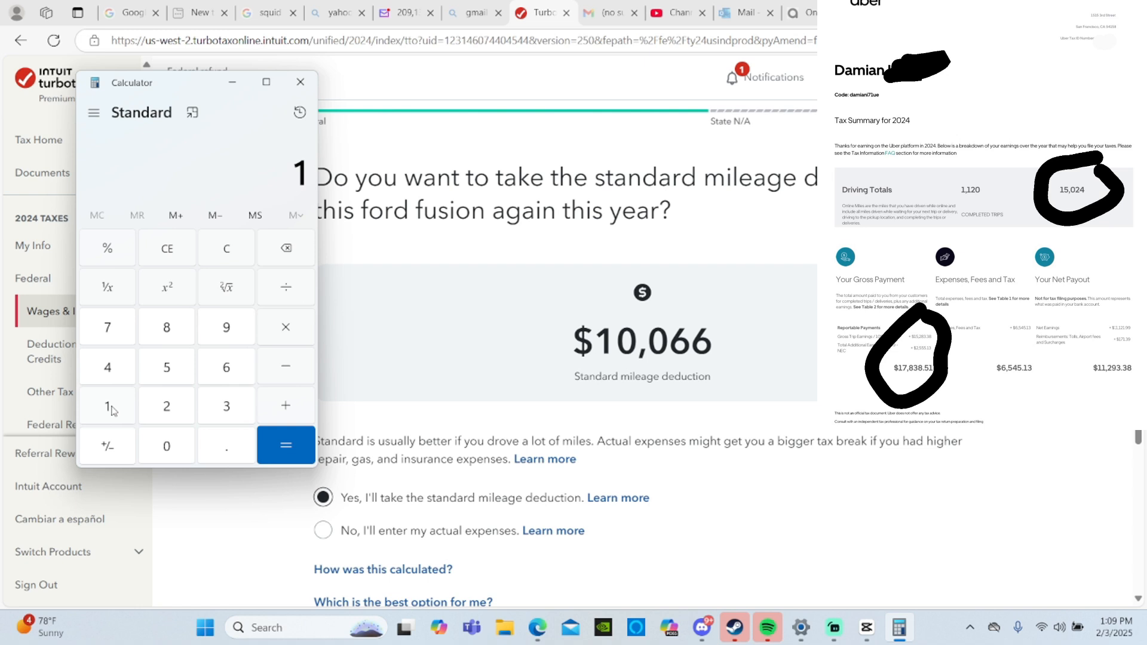
click(158, 368)
click(170, 442)
click(172, 416)
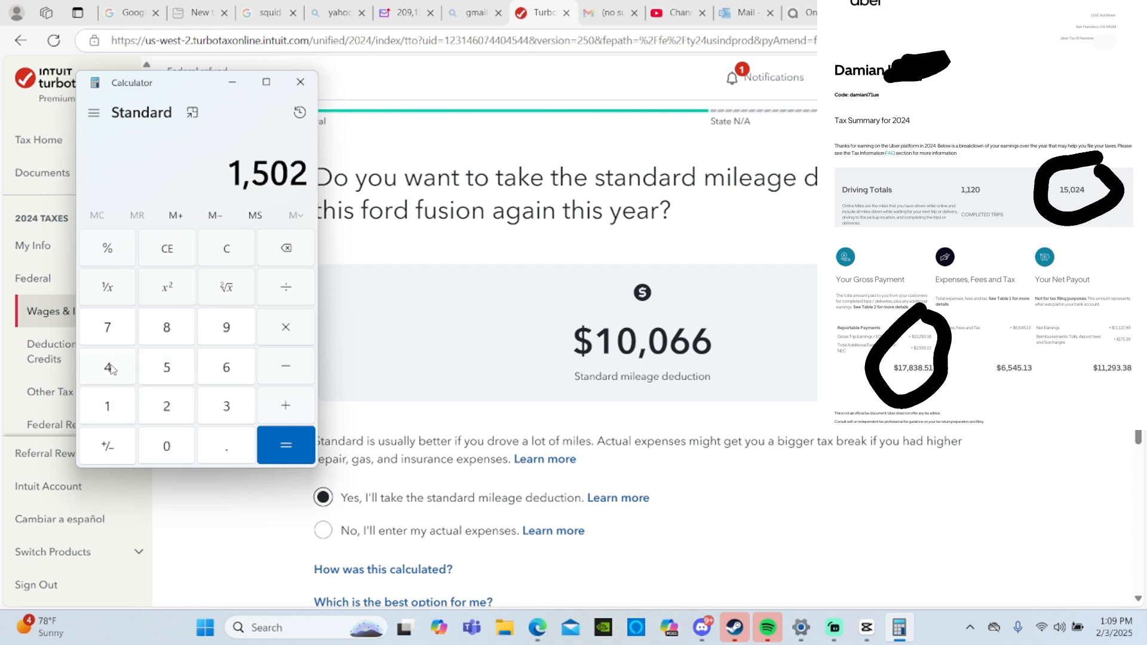
click(108, 367)
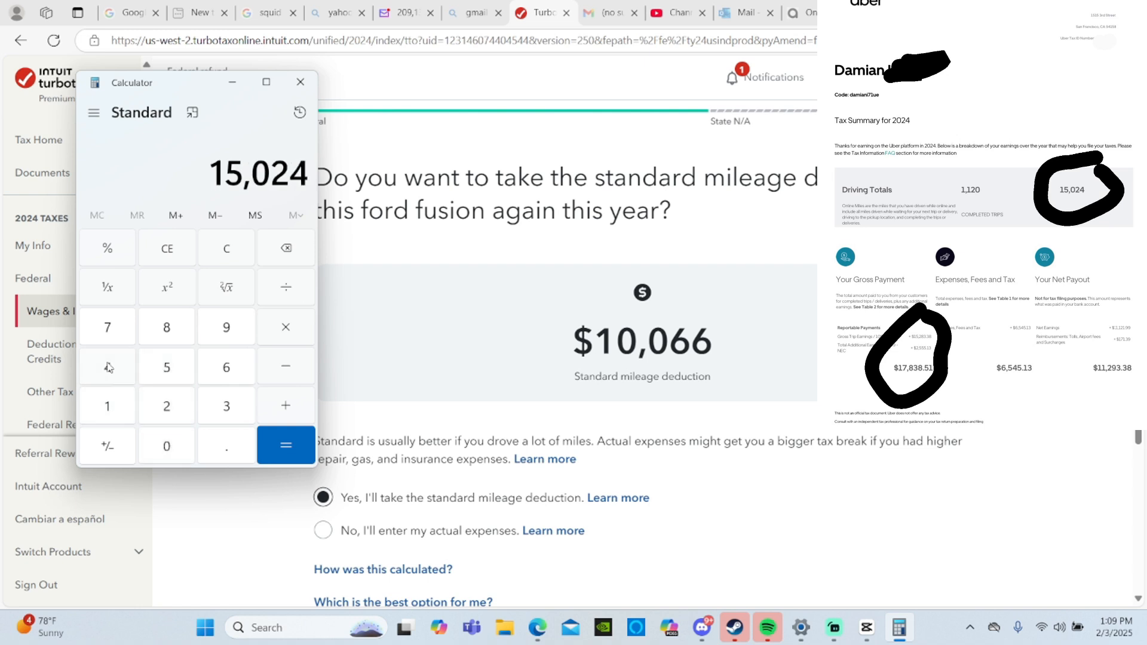
click(282, 332)
click(239, 443)
click(239, 372)
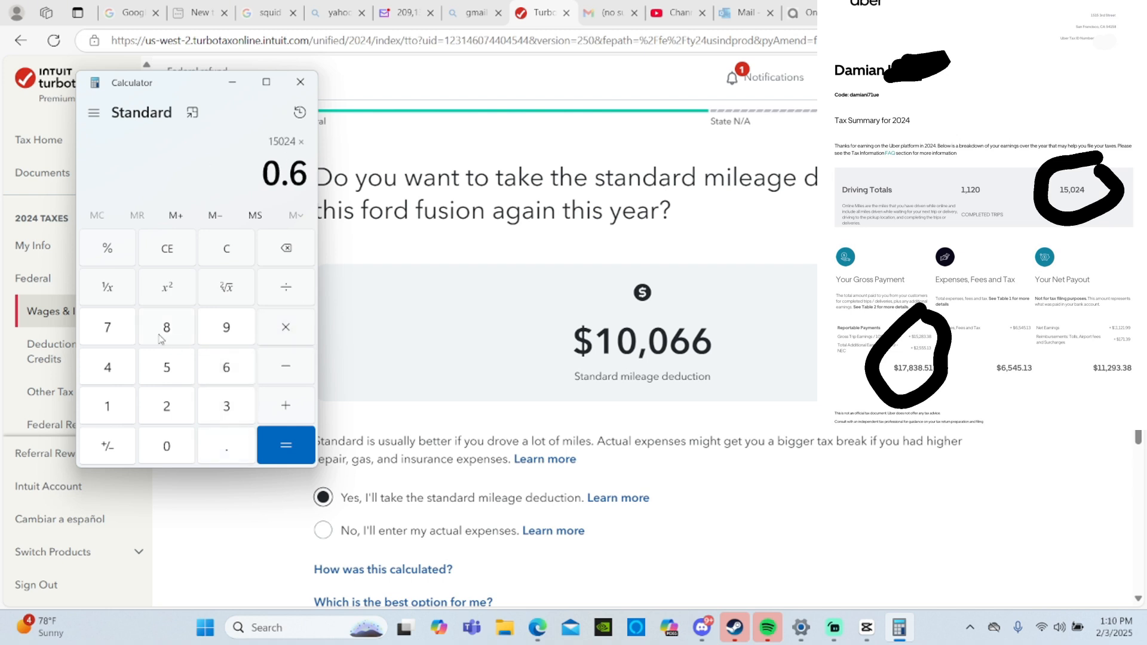
click(114, 338)
click(282, 447)
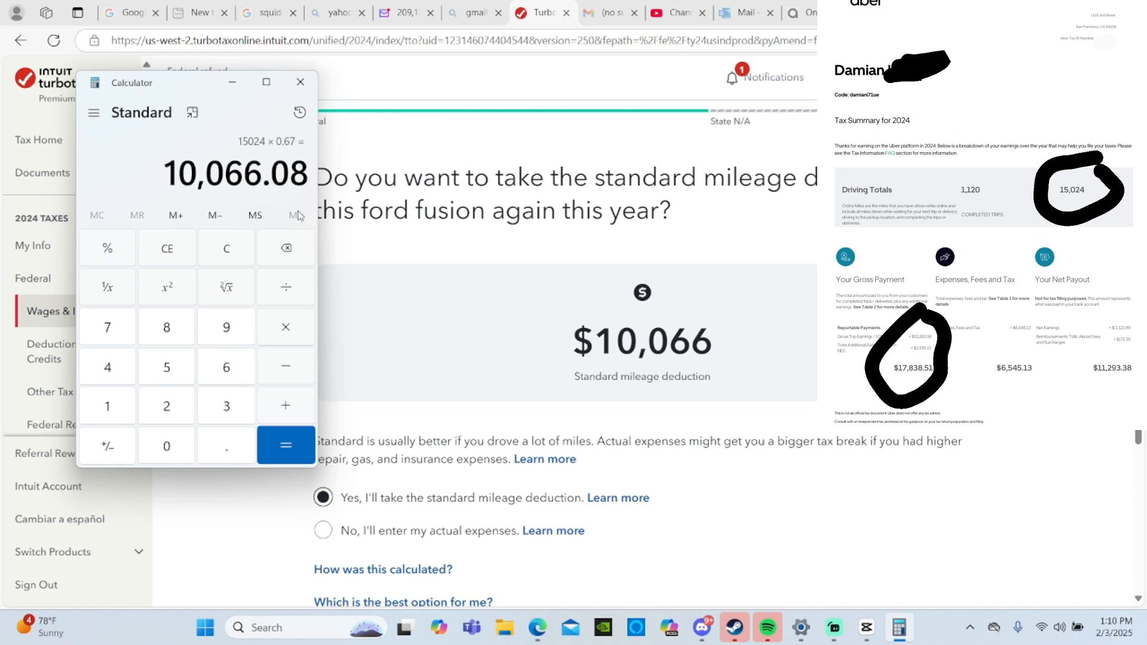
click(300, 82)
- Enter $500 as the total interest paid on the ford fusion and answer that all vehicles driven for this work have been added
scroll(496, 351, down, 3)
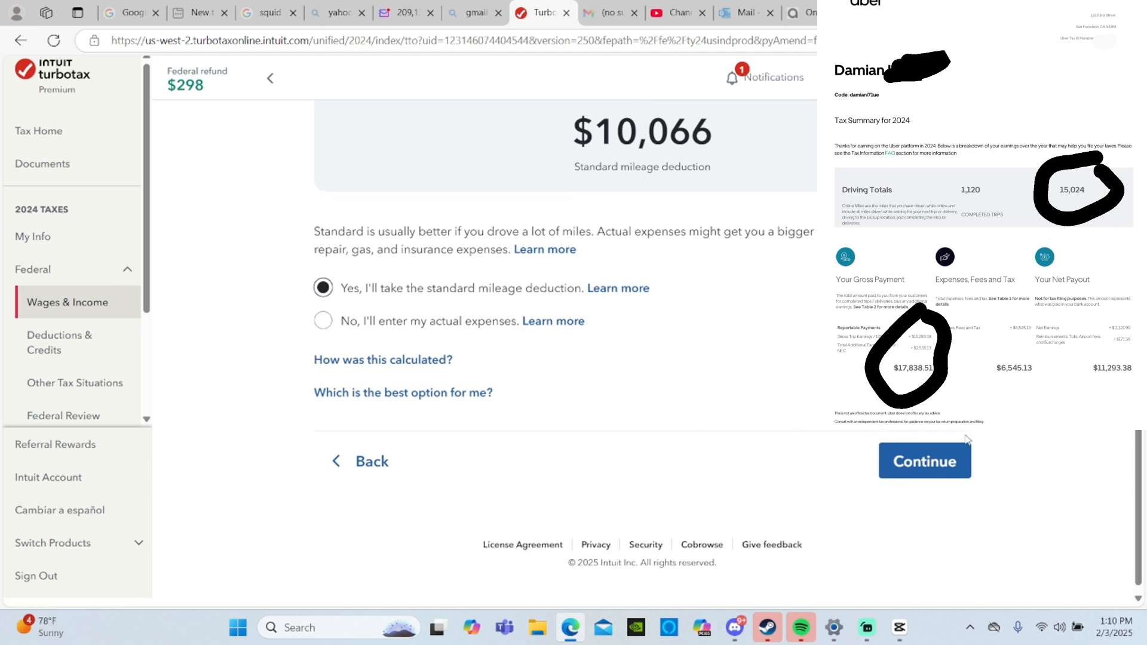
click(942, 470)
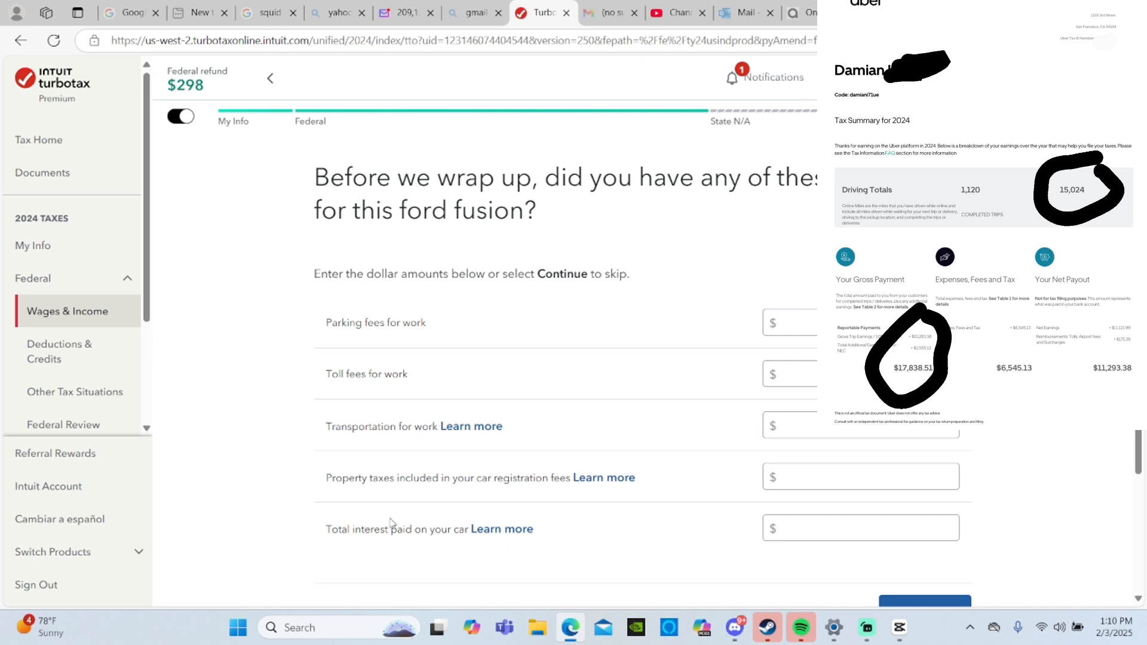
click(822, 533)
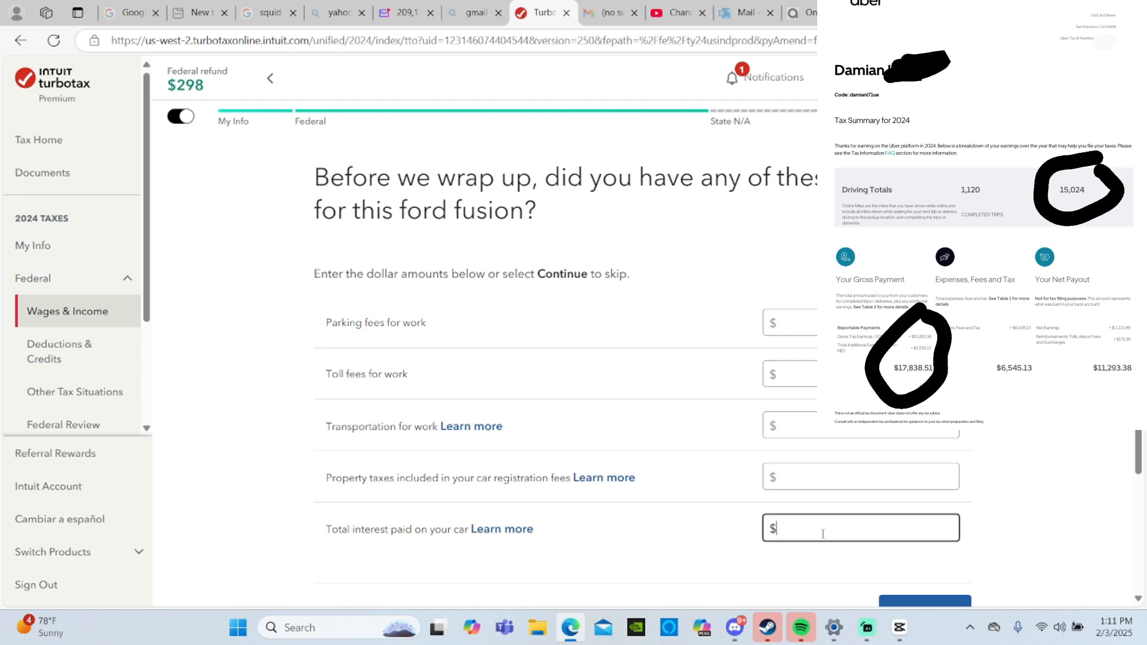
text(500)
scroll(822, 533, down, 2)
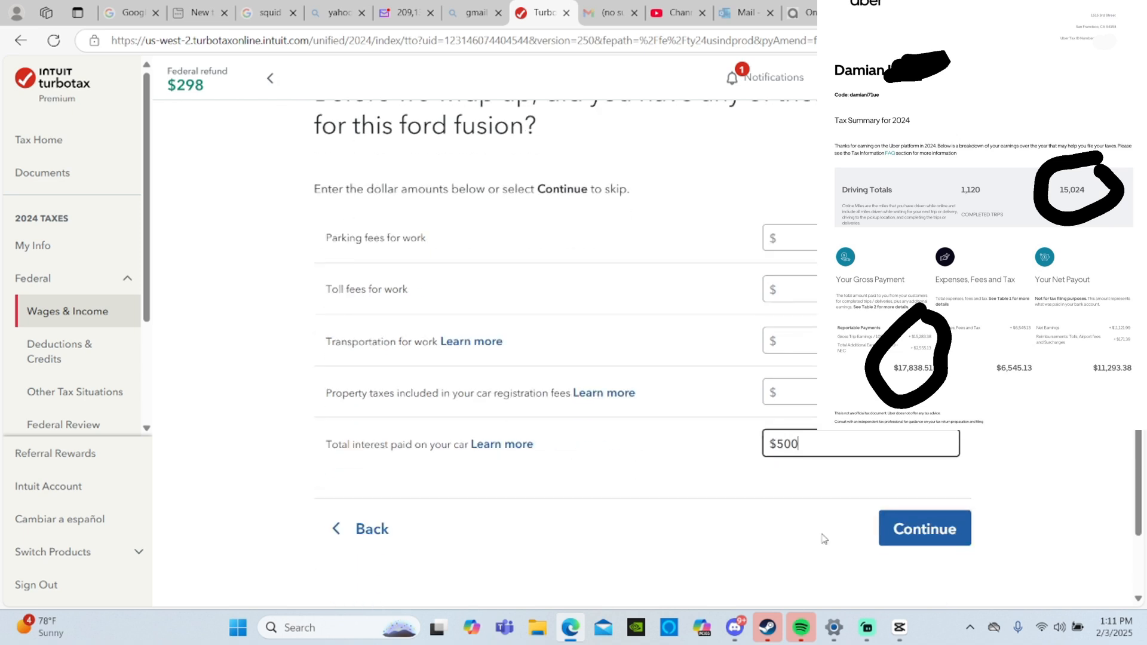
click(923, 529)
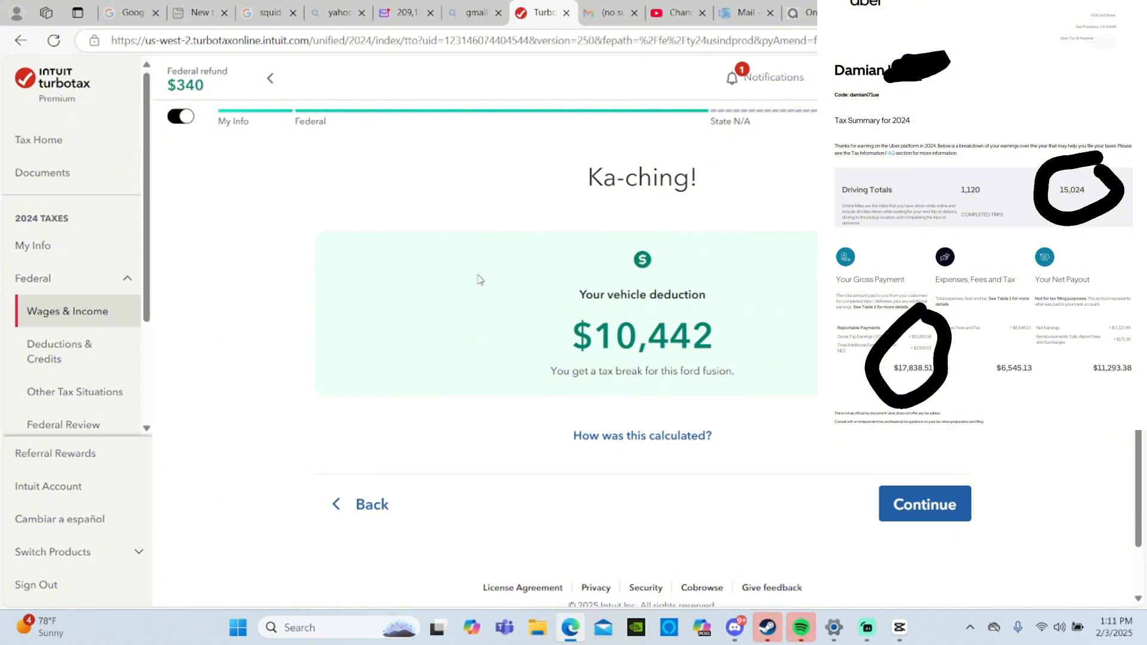
click(906, 496)
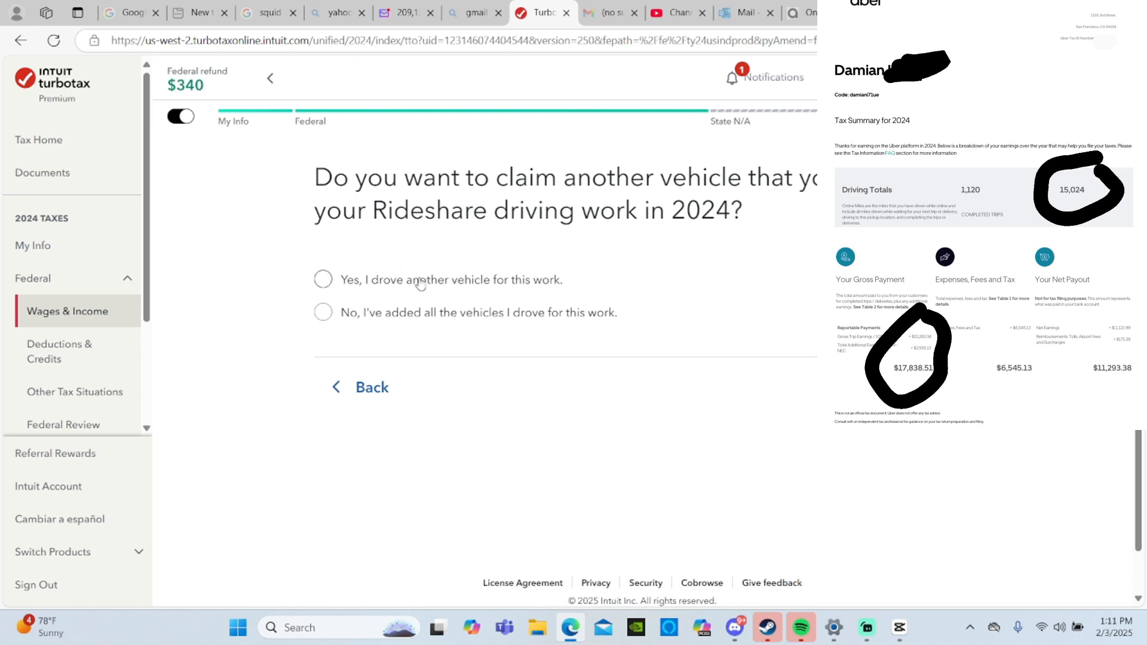
click(418, 318)
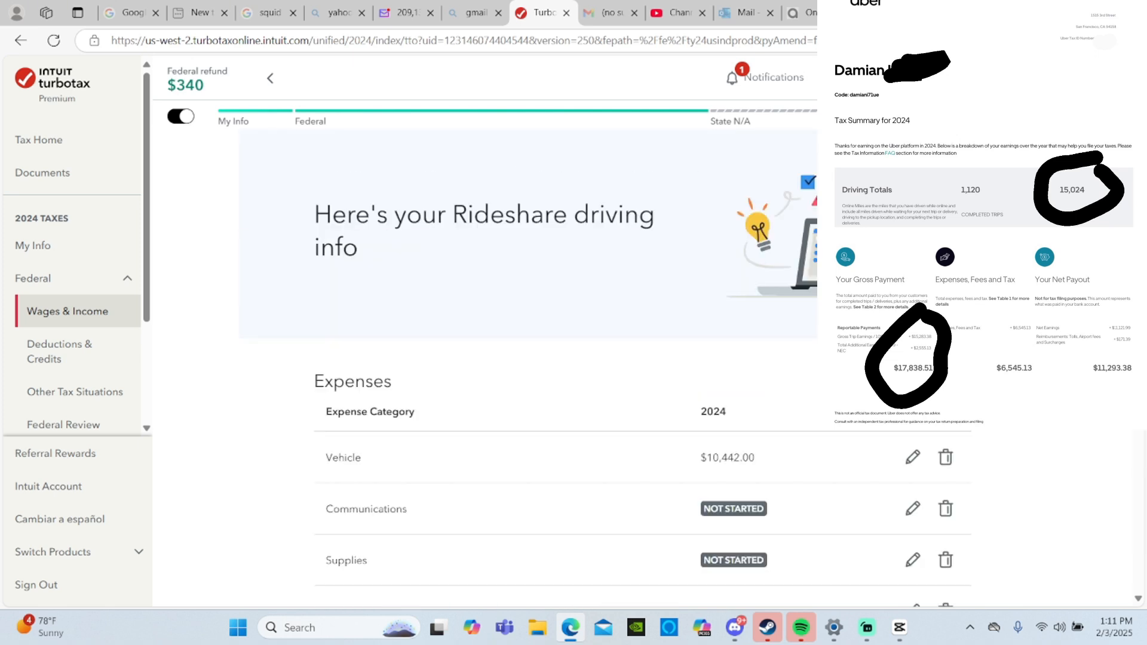
- Start the Communications expense for Rideshare driving with the description "cell phone service"
scroll(642, 354, down, 2)
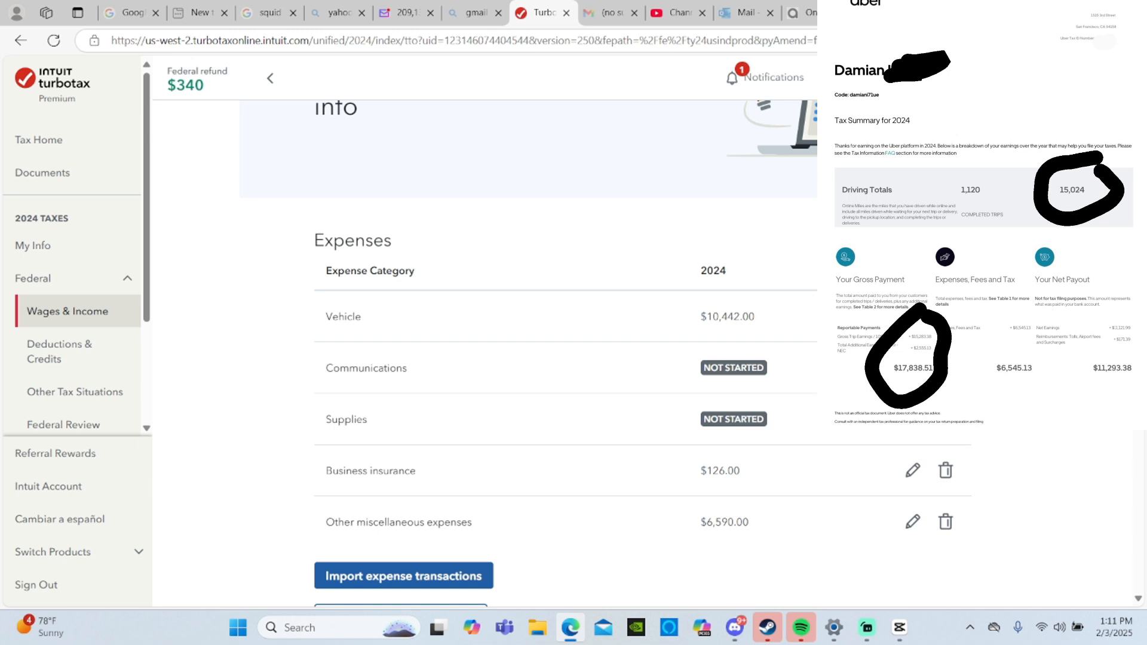
click(929, 368)
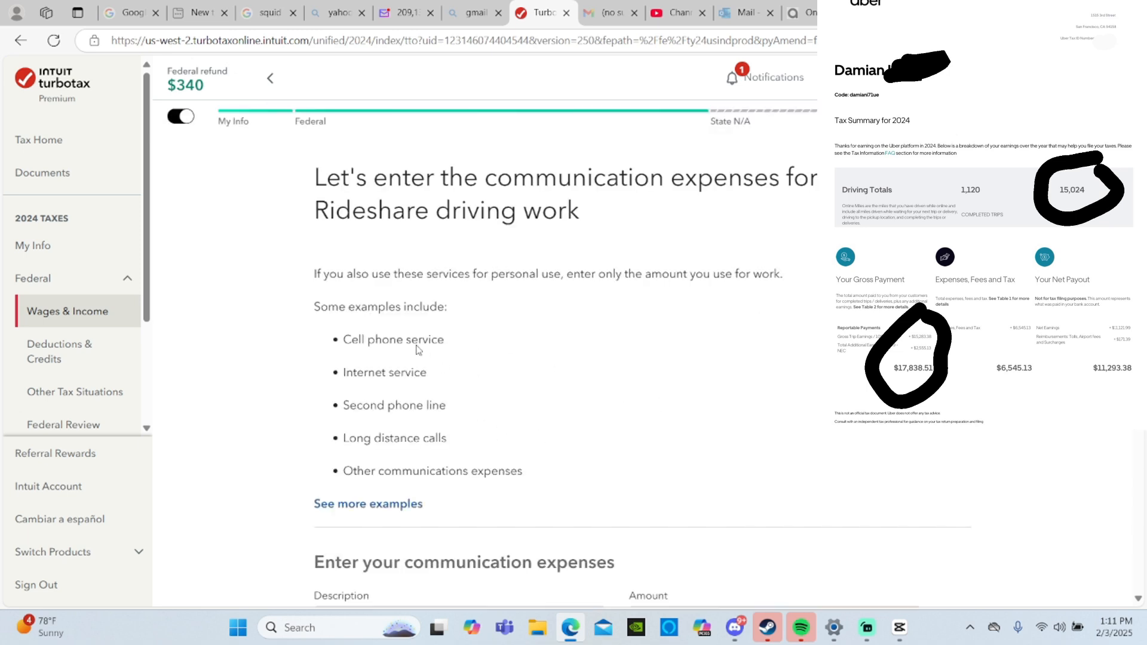
scroll(485, 372, down, 3)
click(459, 394)
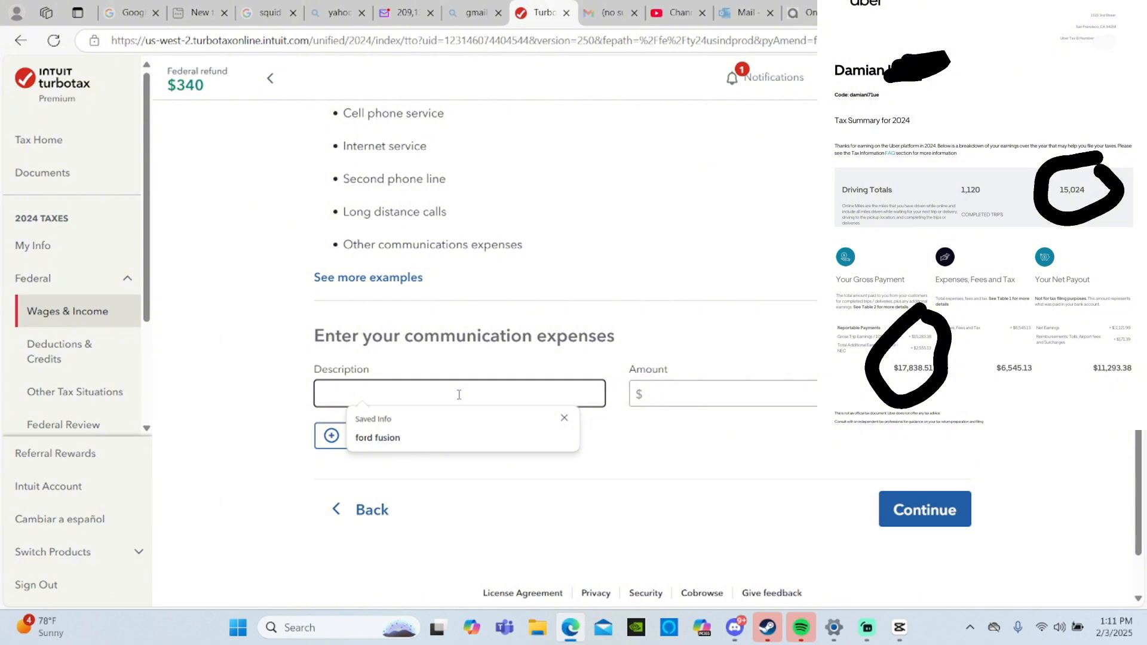
text(cell )
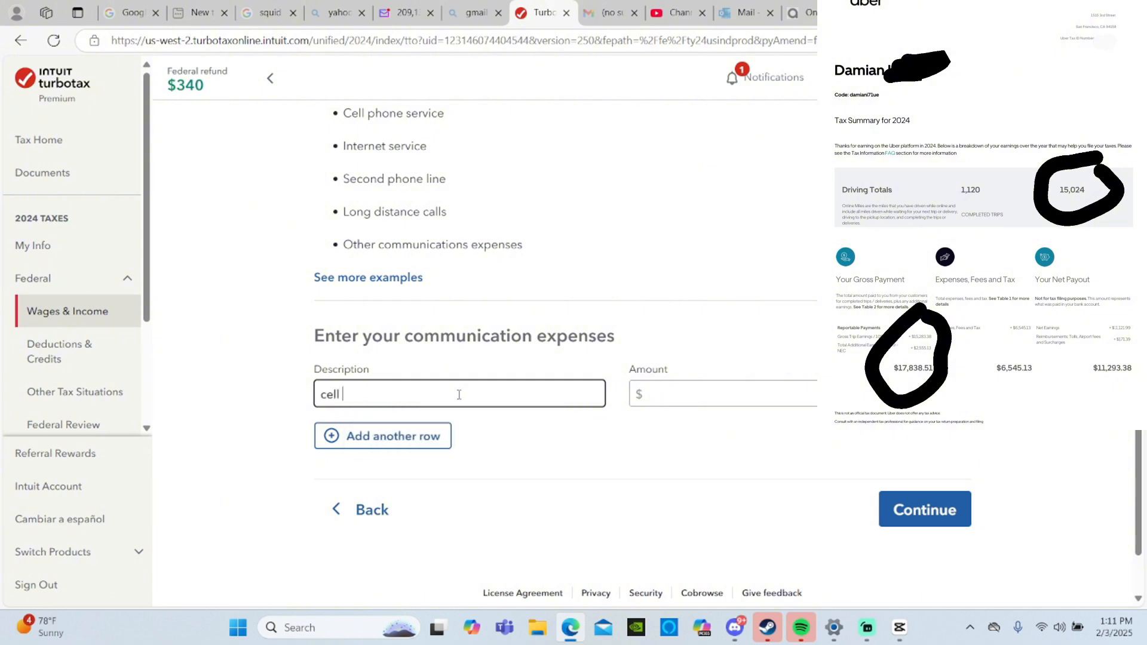
text(phone service)
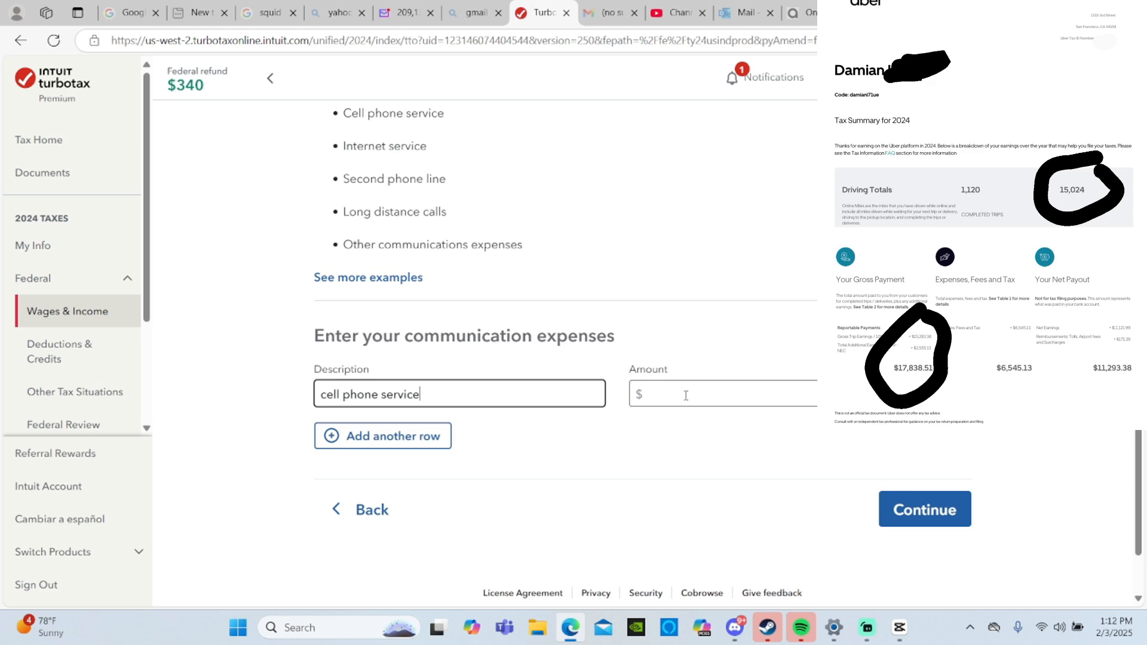
- Multiply 40 by 12 in Calculator to work out the yearly cell phone service cost
key(super)
text(ca)
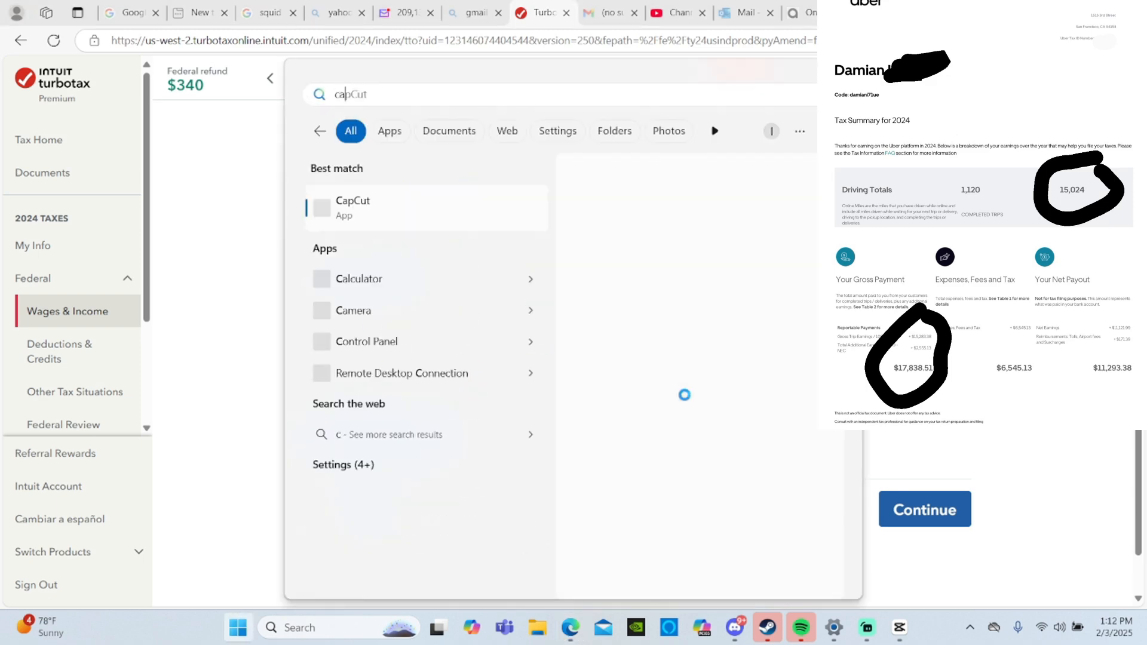
click(431, 279)
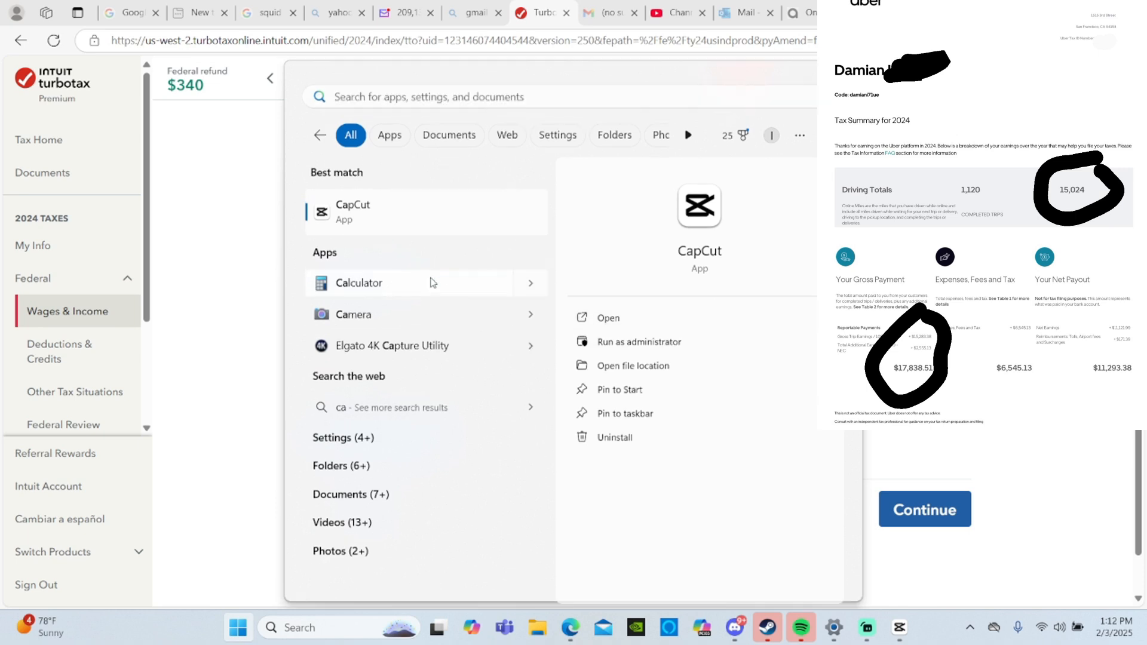
click(113, 373)
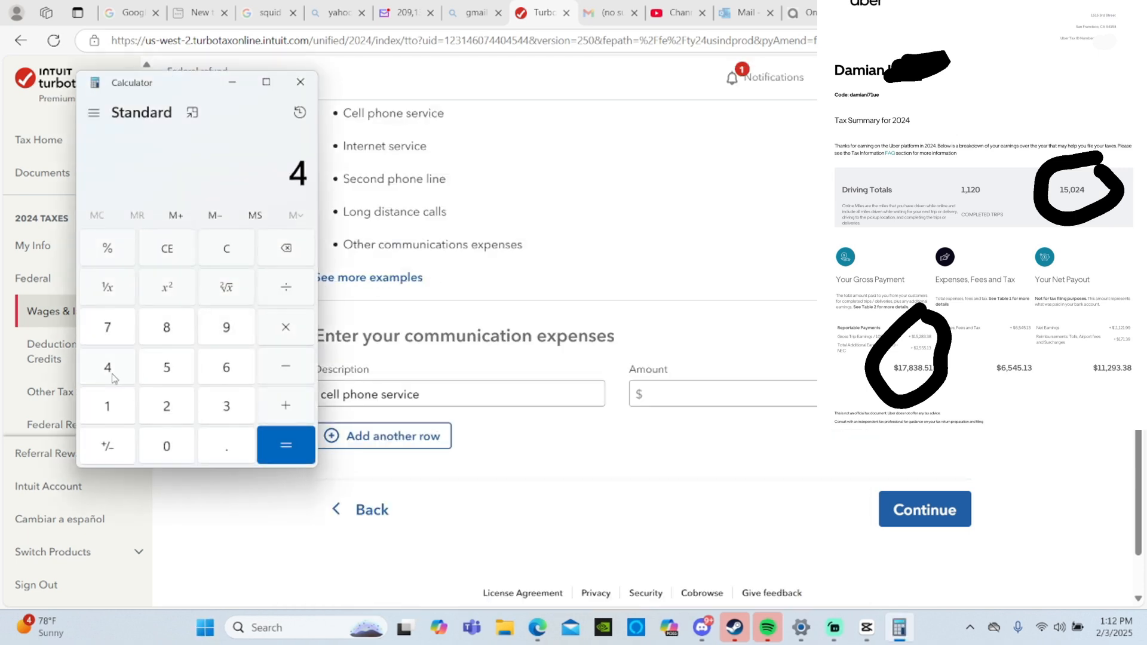
click(169, 443)
click(279, 322)
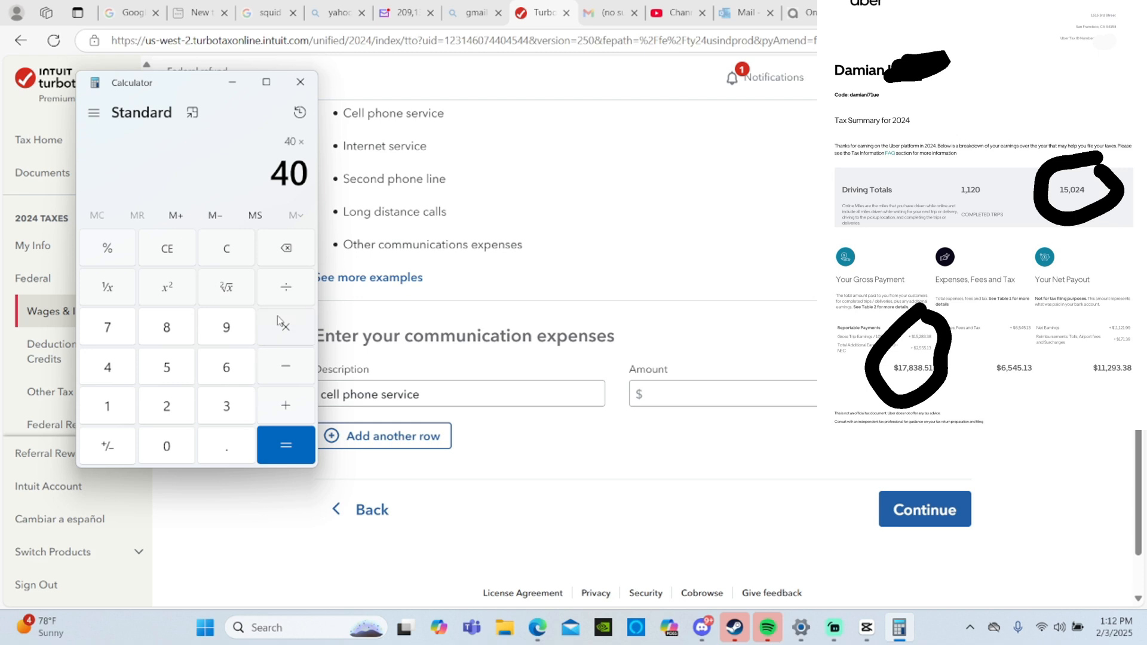
click(99, 408)
click(167, 407)
click(276, 446)
- Enter $480 as the cell phone service amount and save the communication expenses
click(688, 392)
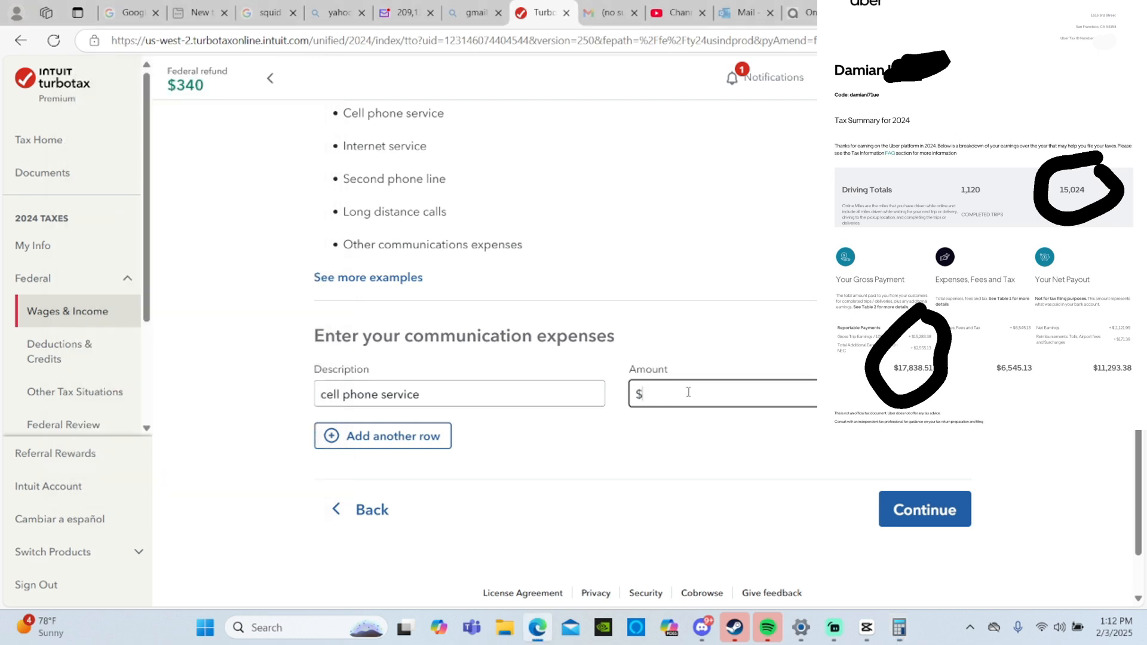
text(480)
click(929, 515)
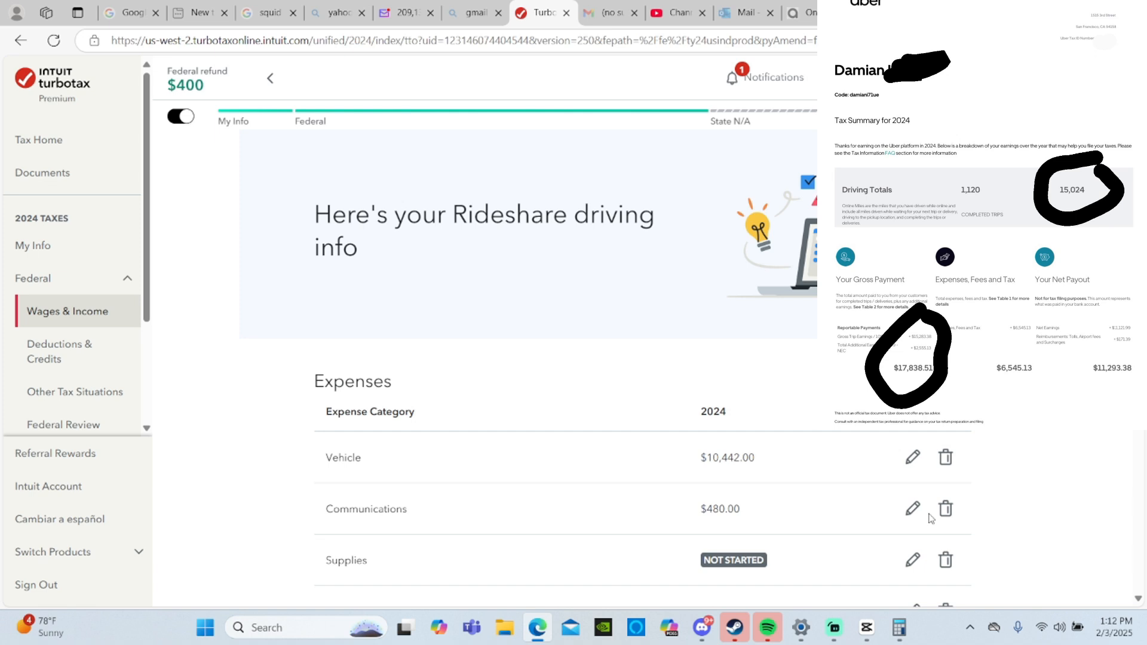
- Open the Supplies expenses for Rideshare driving and enter "car charger" with an amount of $10
scroll(930, 517, down, 2)
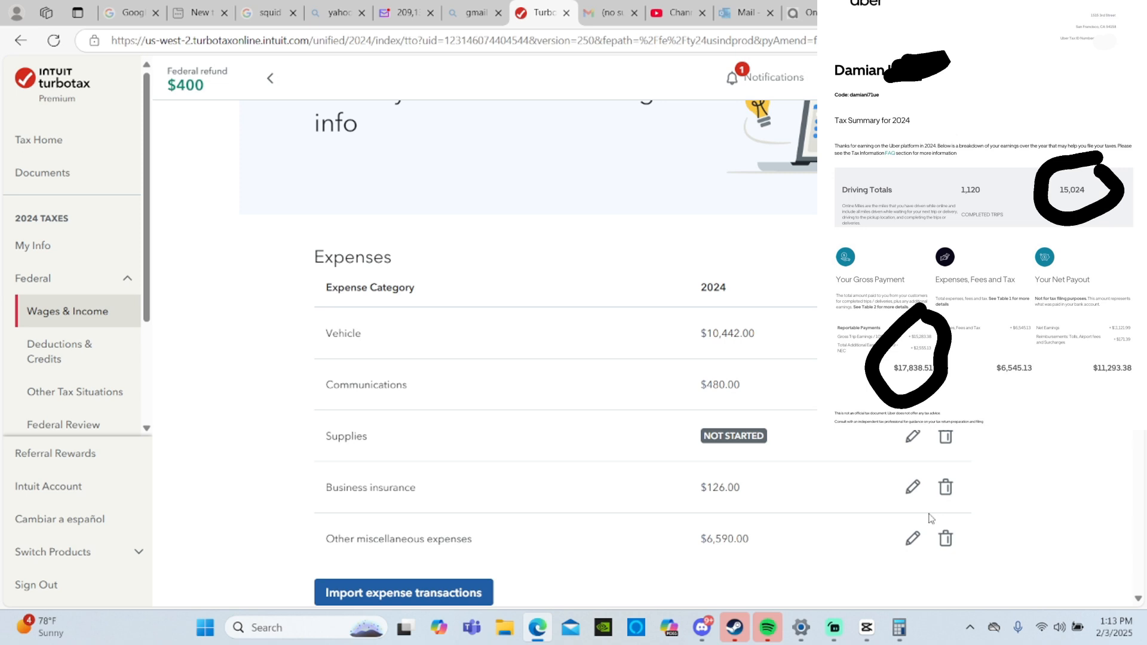
scroll(930, 519, down, 2)
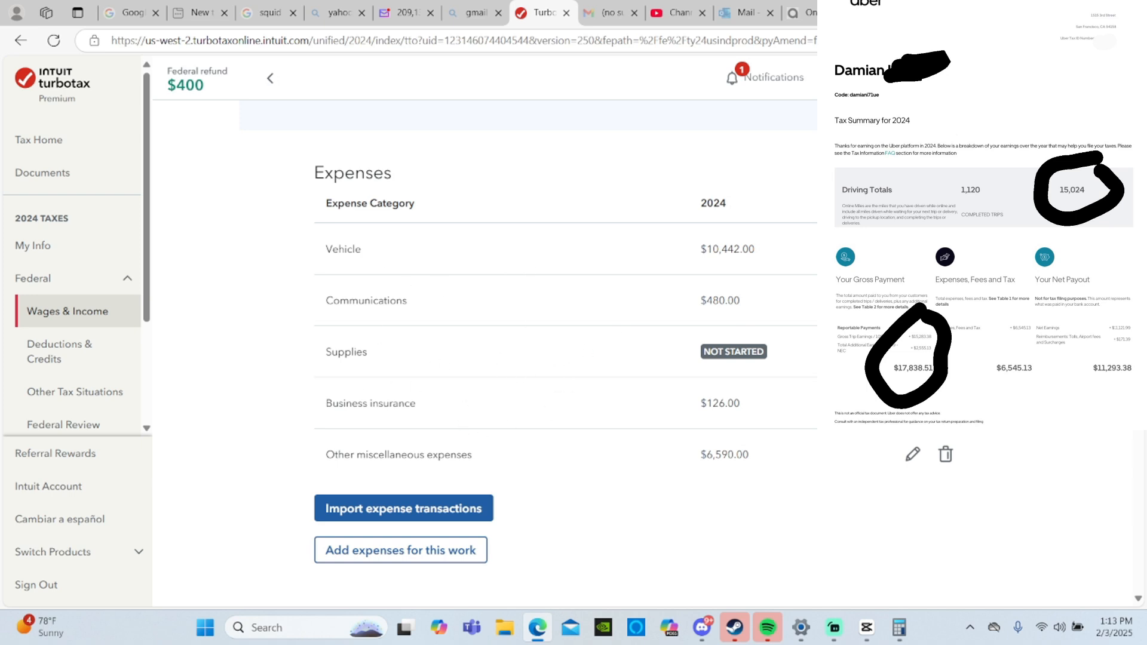
click(913, 352)
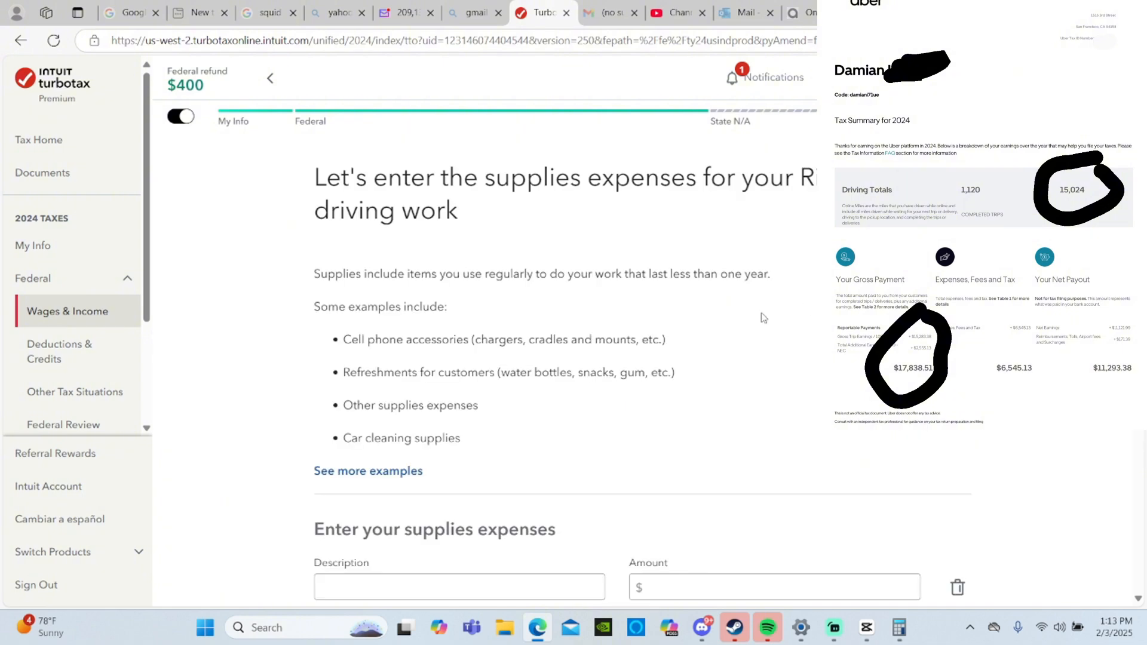
scroll(764, 318, down, 2)
click(463, 483)
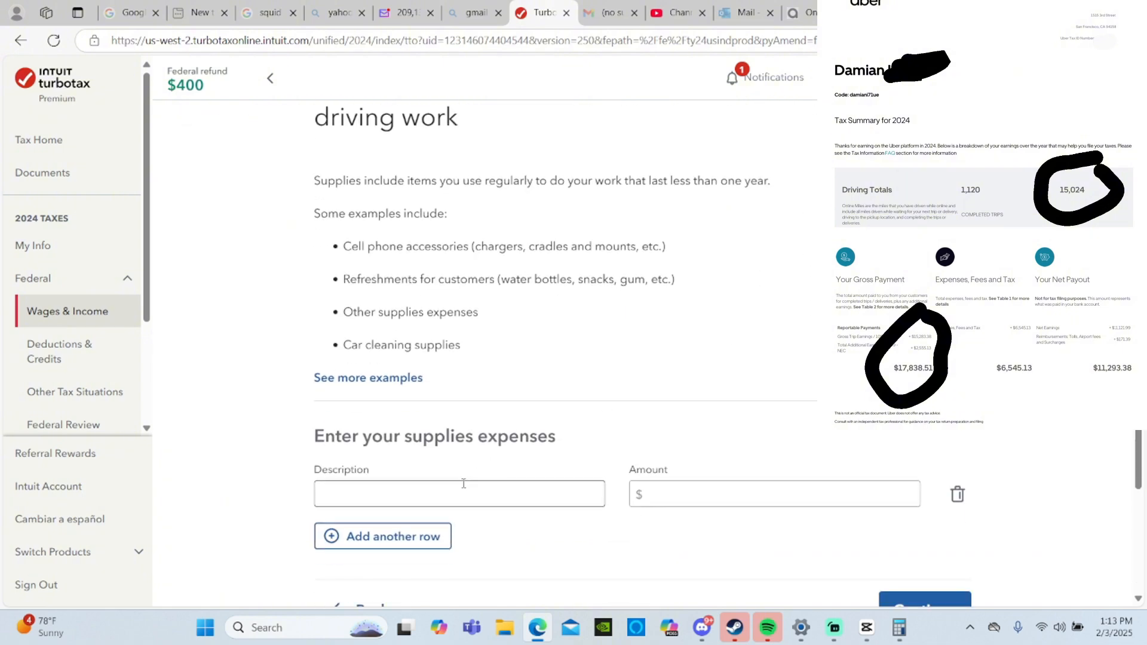
click(463, 483)
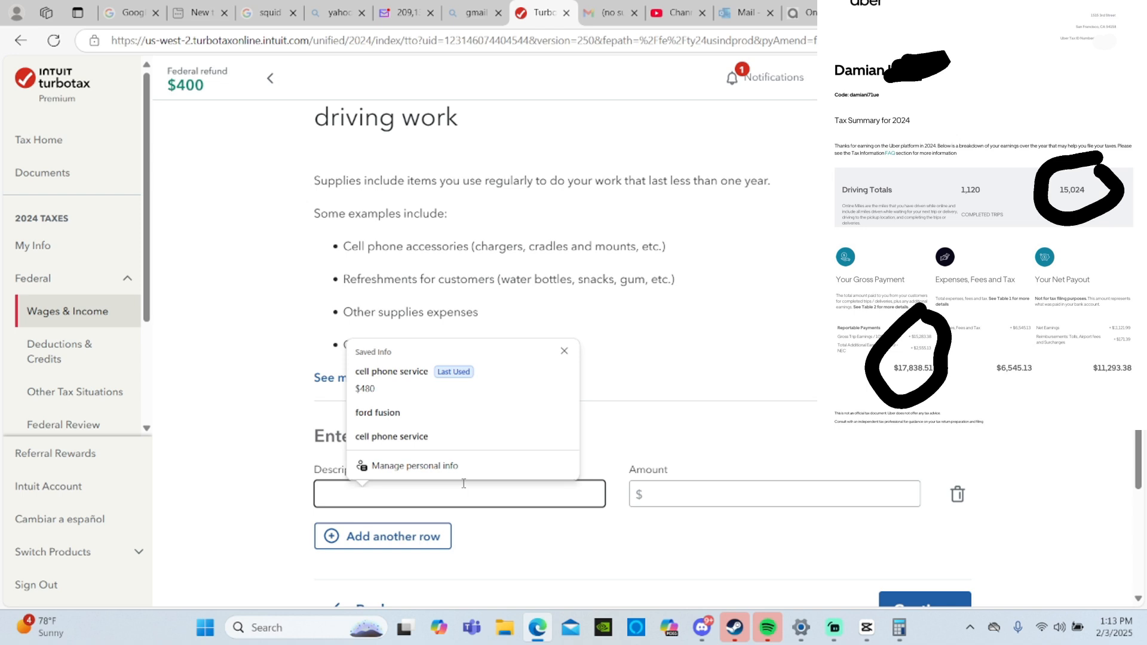
text(car)
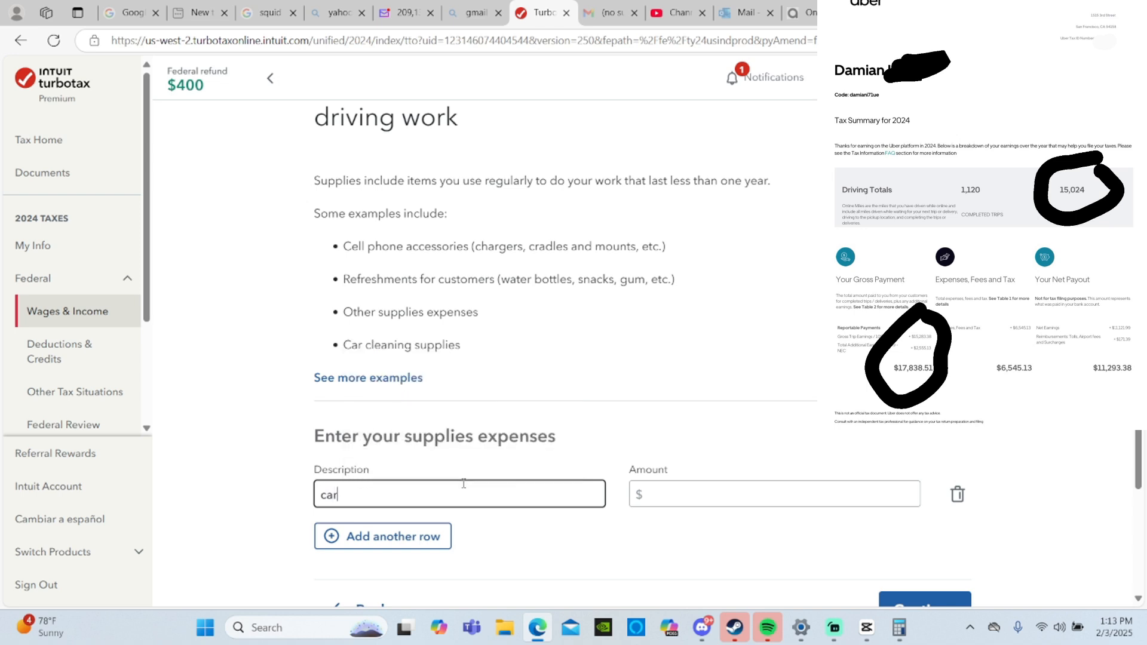
text( charger)
click(666, 490)
click(718, 494)
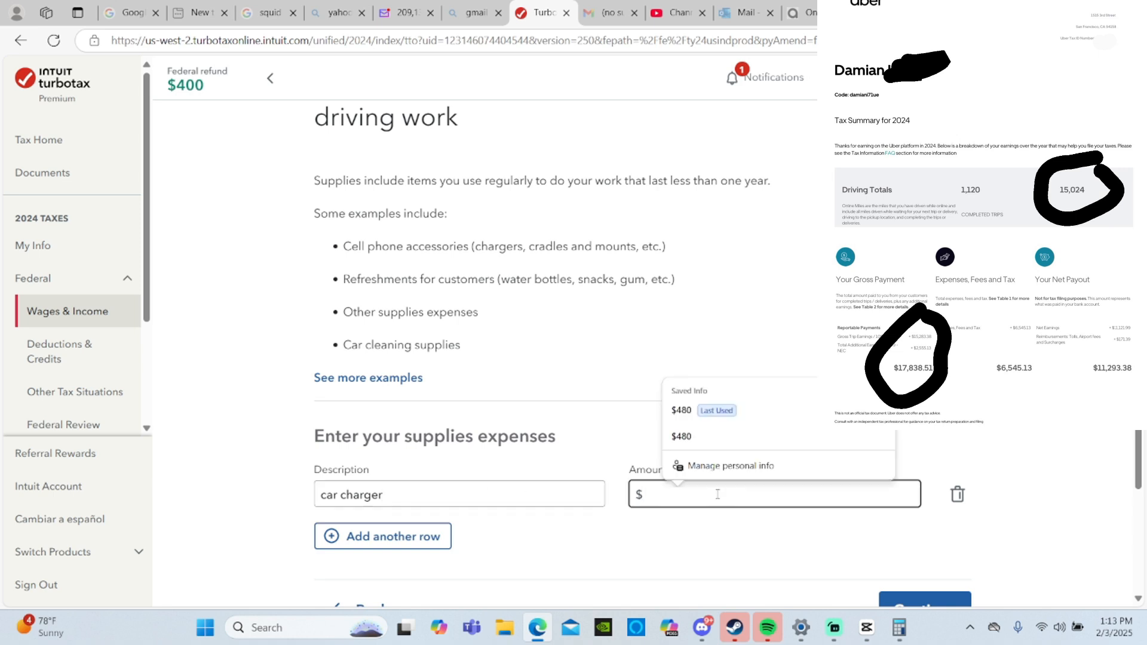
text(10)
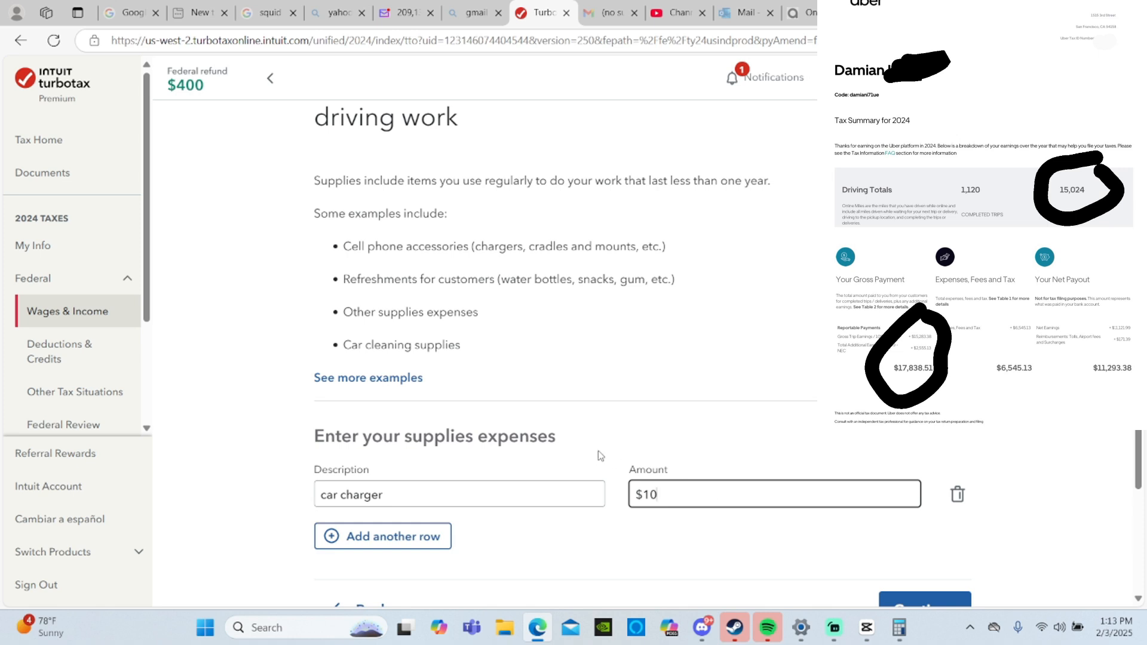
- Add a second supplies row for "phone mount" with an amount of $7 and save the supplies expenses
scroll(597, 454, down, 2)
click(390, 392)
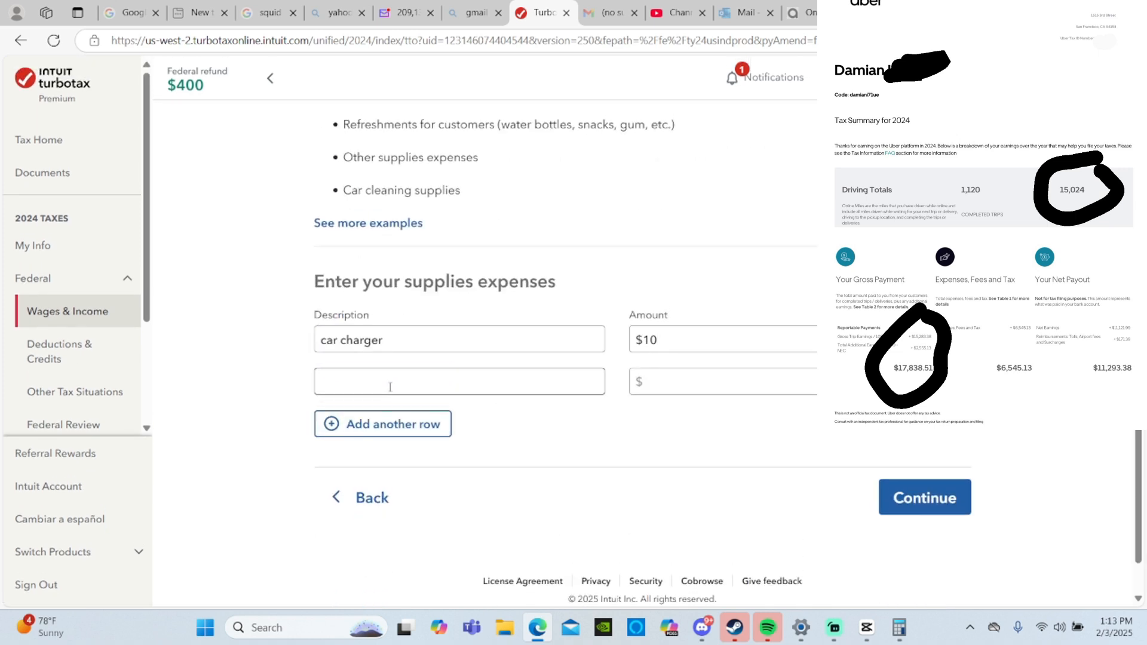
text(p)
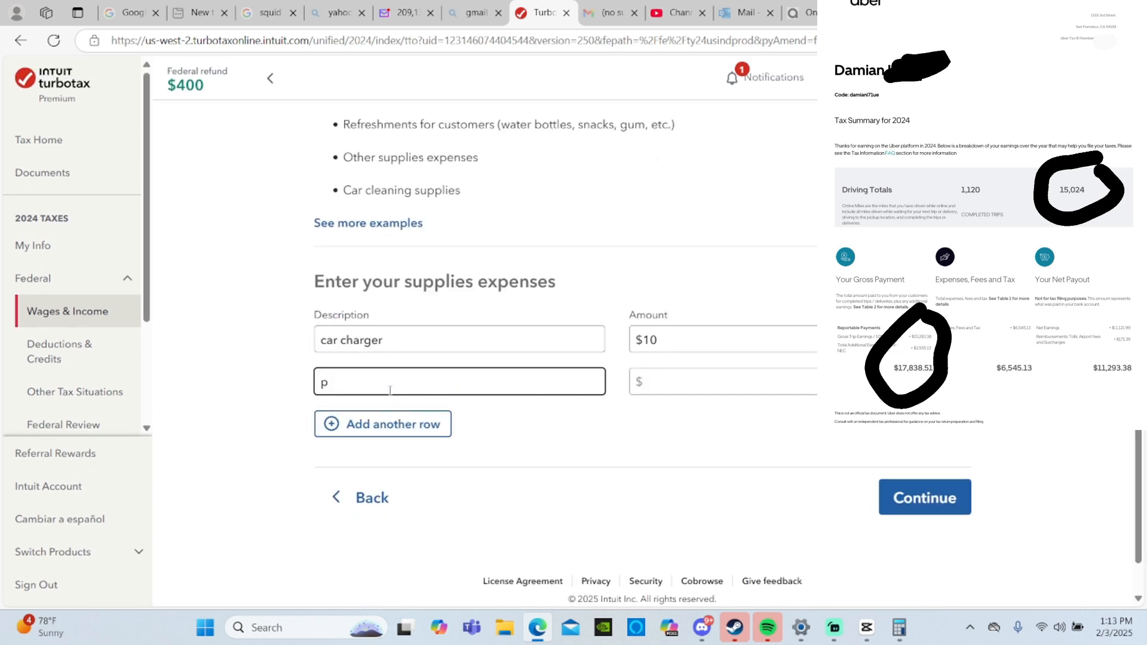
text(hne)
key(BackSpace)
key(BackSpace)
text(one mount)
key(Tab)
text(7)
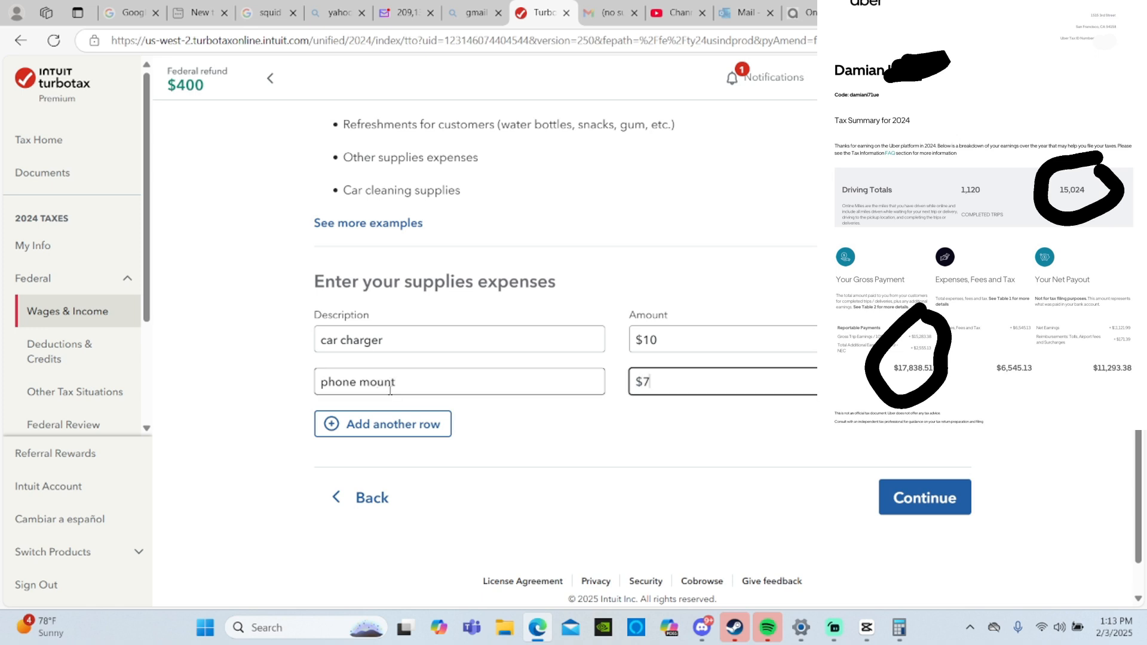
click(925, 498)
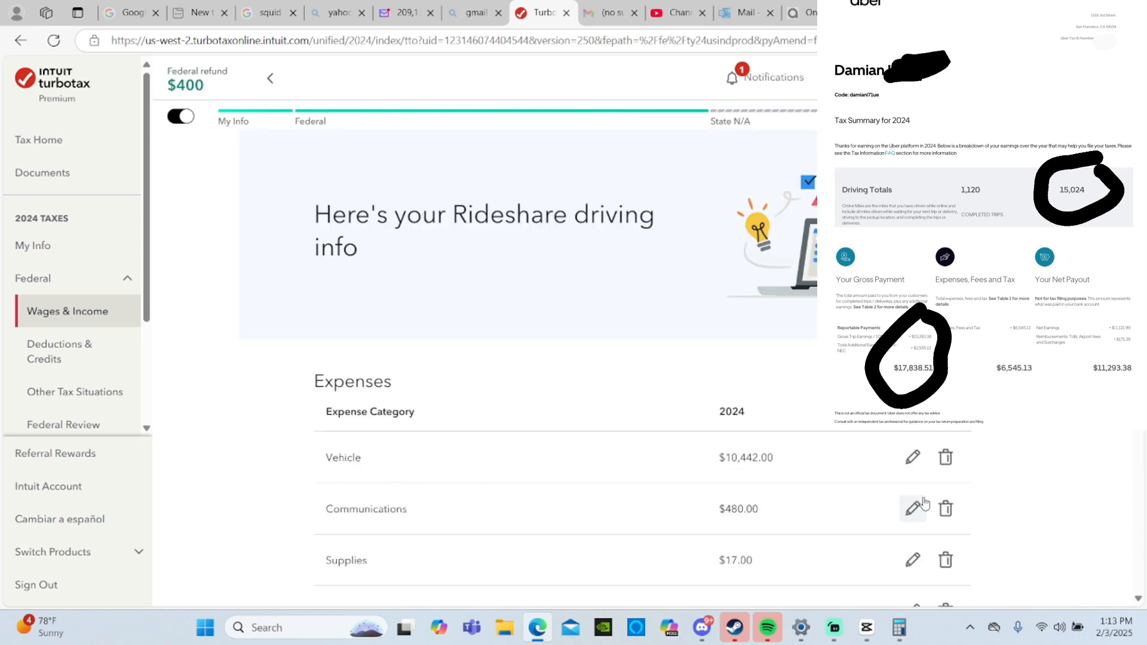
scroll(924, 504, down, 3)
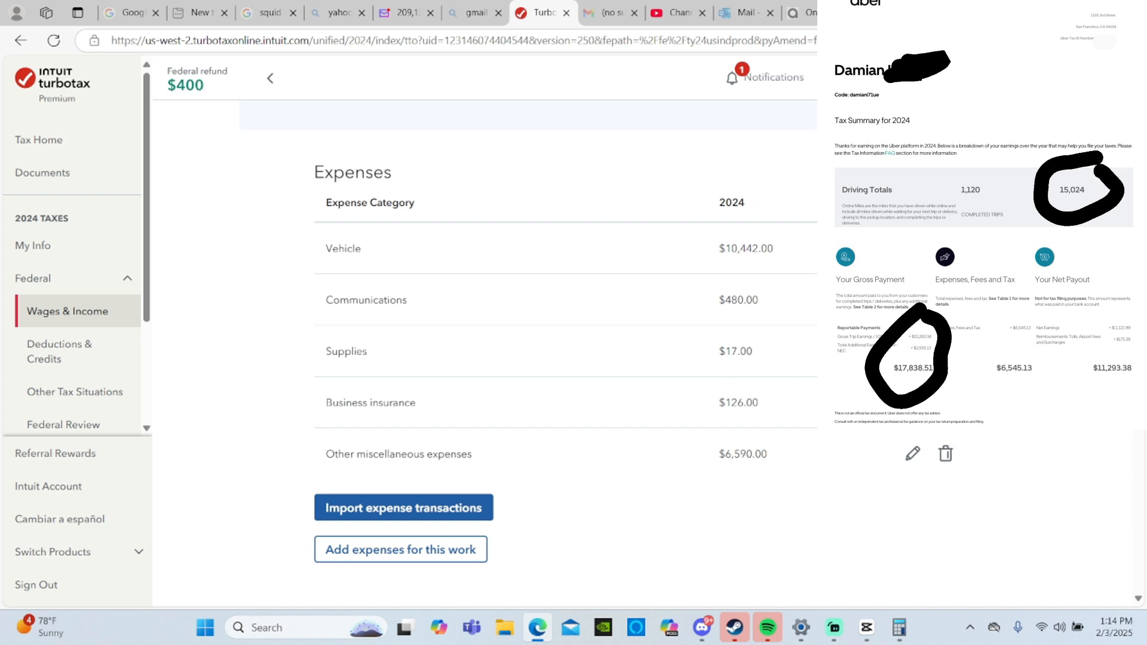
scroll(829, 488, down, 6)
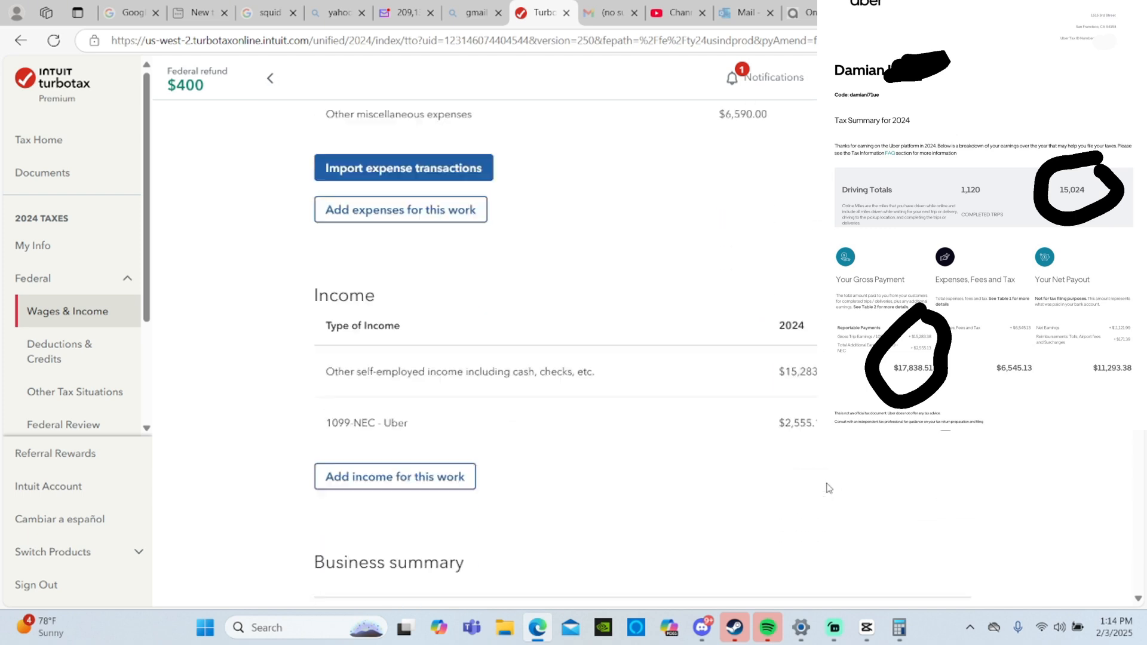
scroll(828, 488, up, 10)
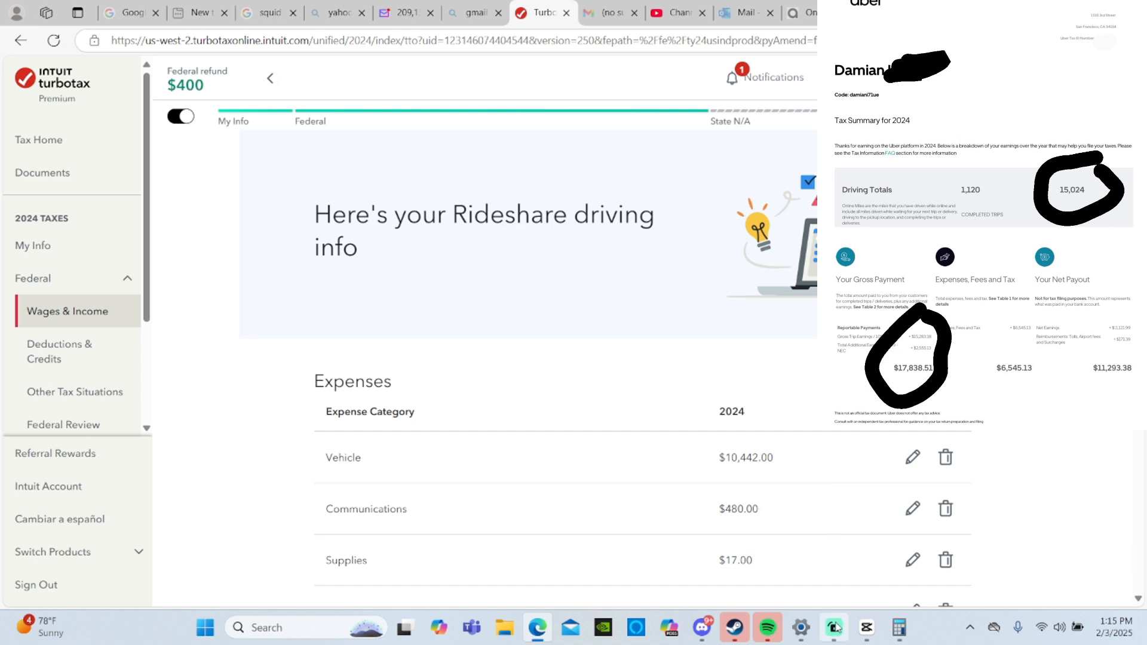
mouse_move(835, 627)
click(861, 551)
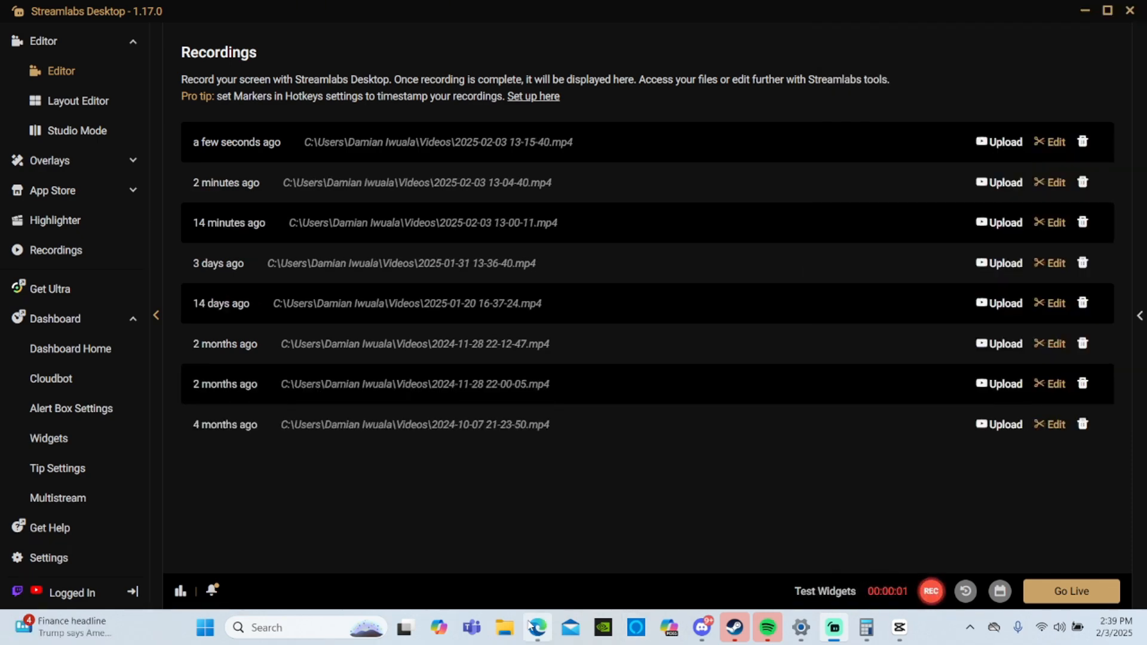
- Return to TurboTax in the browser, review the self-employment income and expenses, and start adding another line of work
click(532, 626)
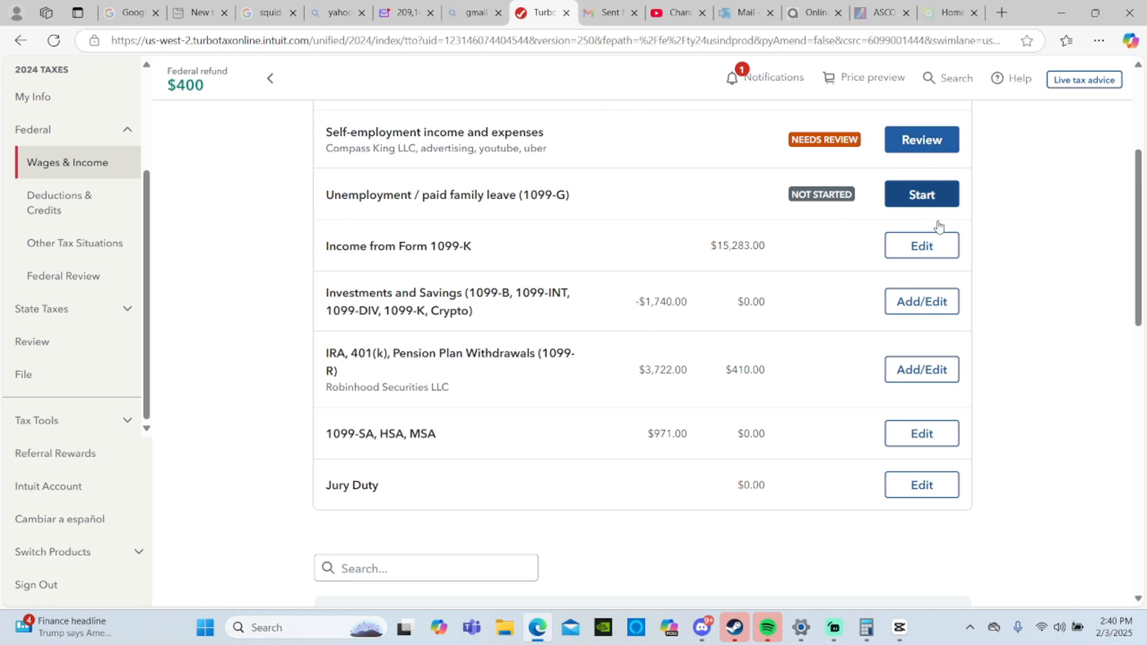
click(905, 154)
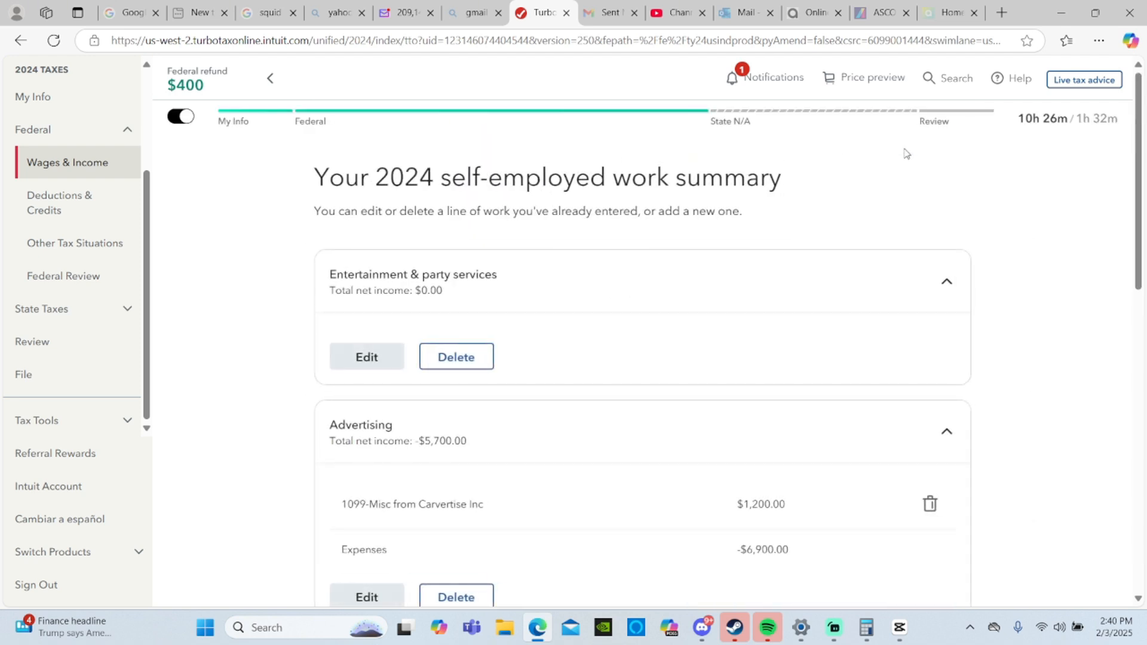
scroll(905, 153, down, 15)
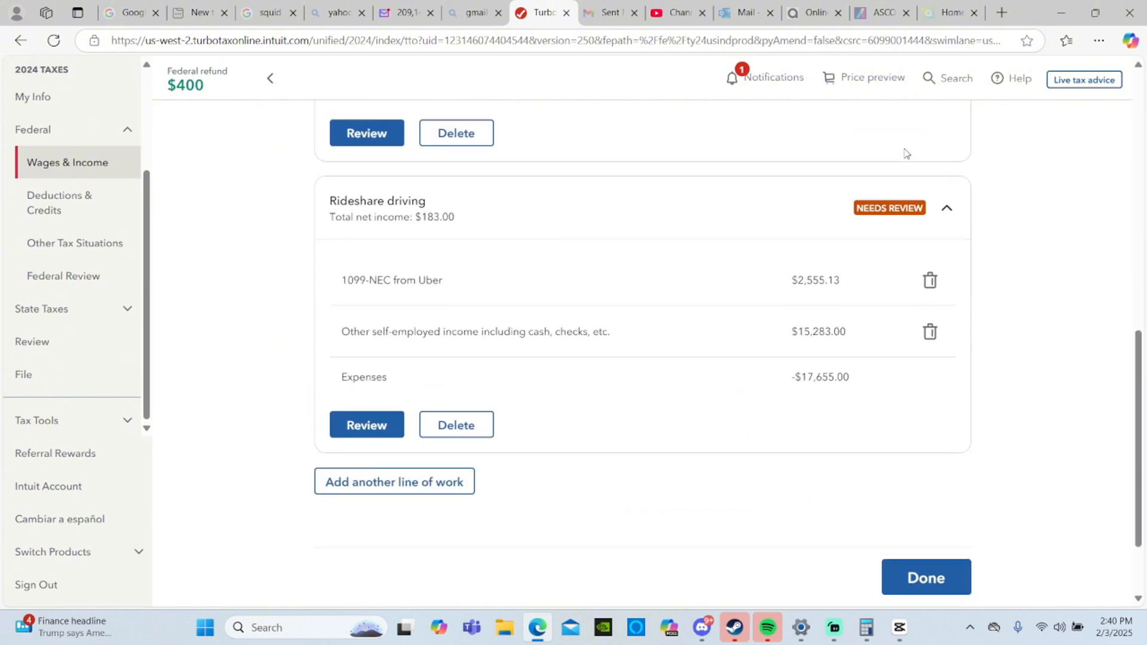
click(418, 479)
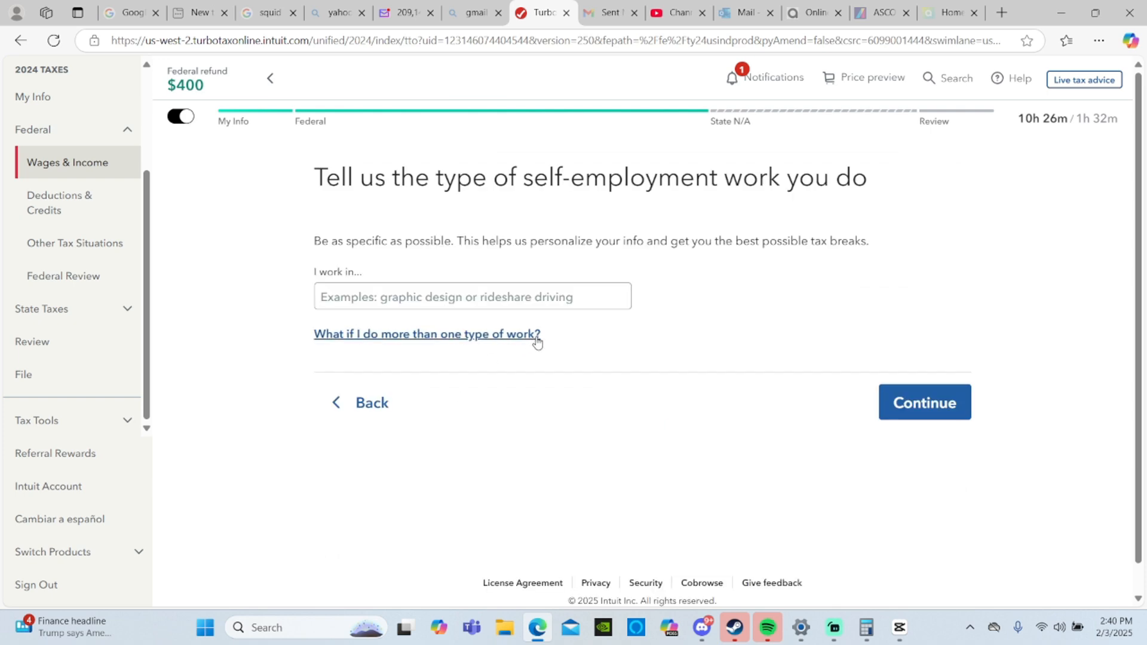
- Enter "lyft" as the type of self-employment work and confirm that it is Rideshare driving
click(481, 303)
text(LYFT)
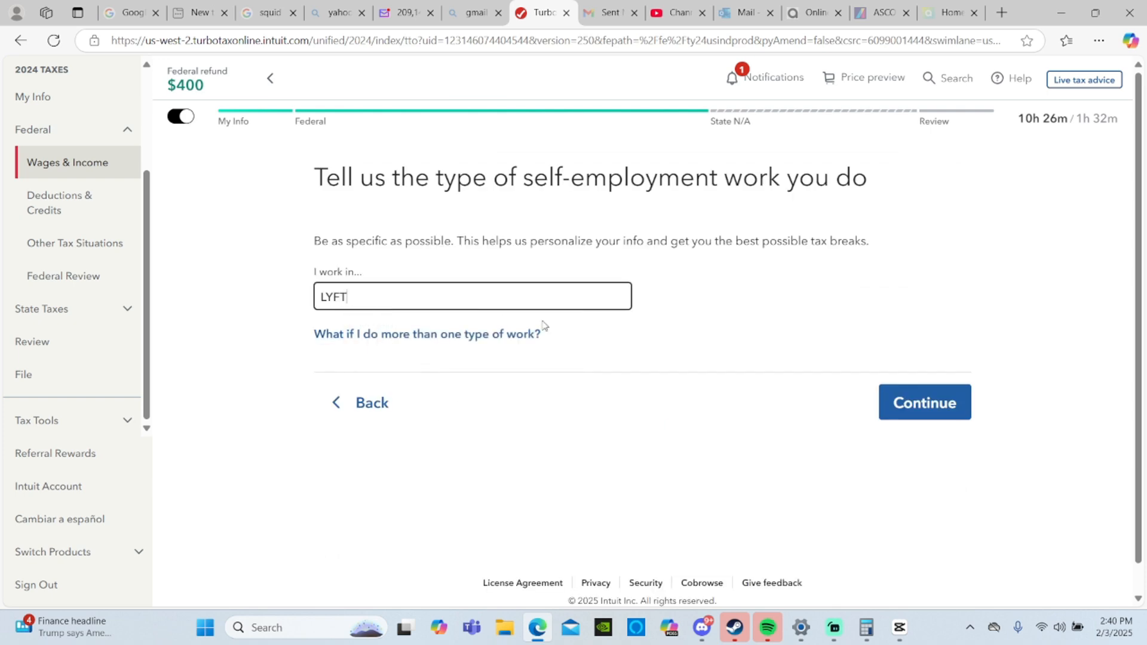
key(BackSpace)
key(BackSpace)
key(BackSpace)
key(BackSpace)
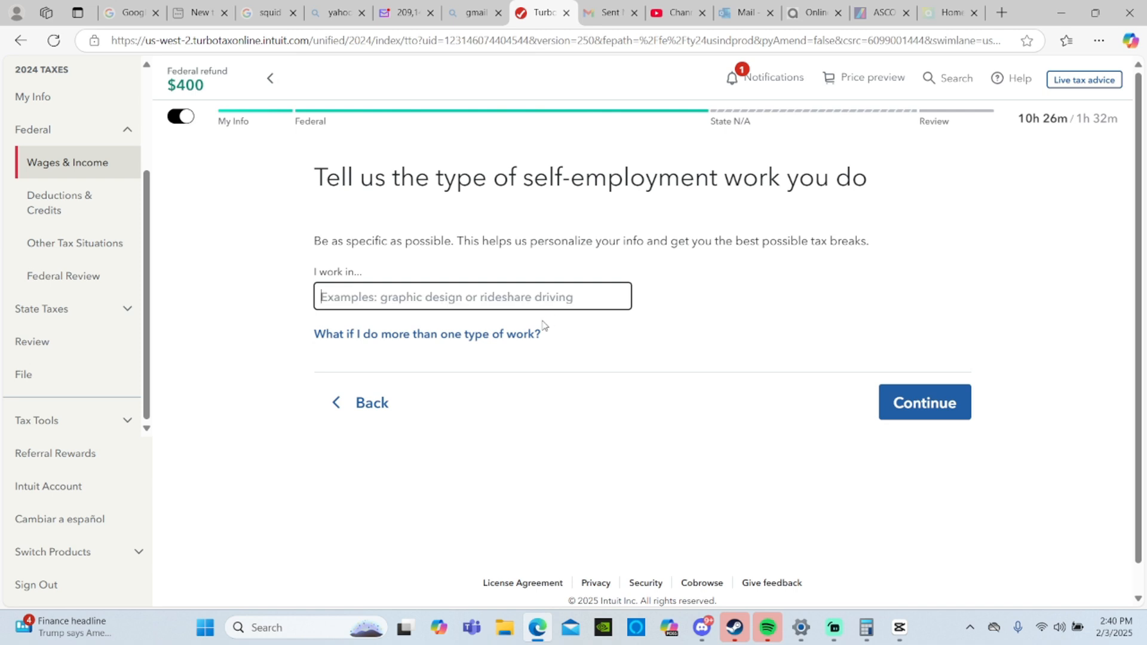
text(lyft)
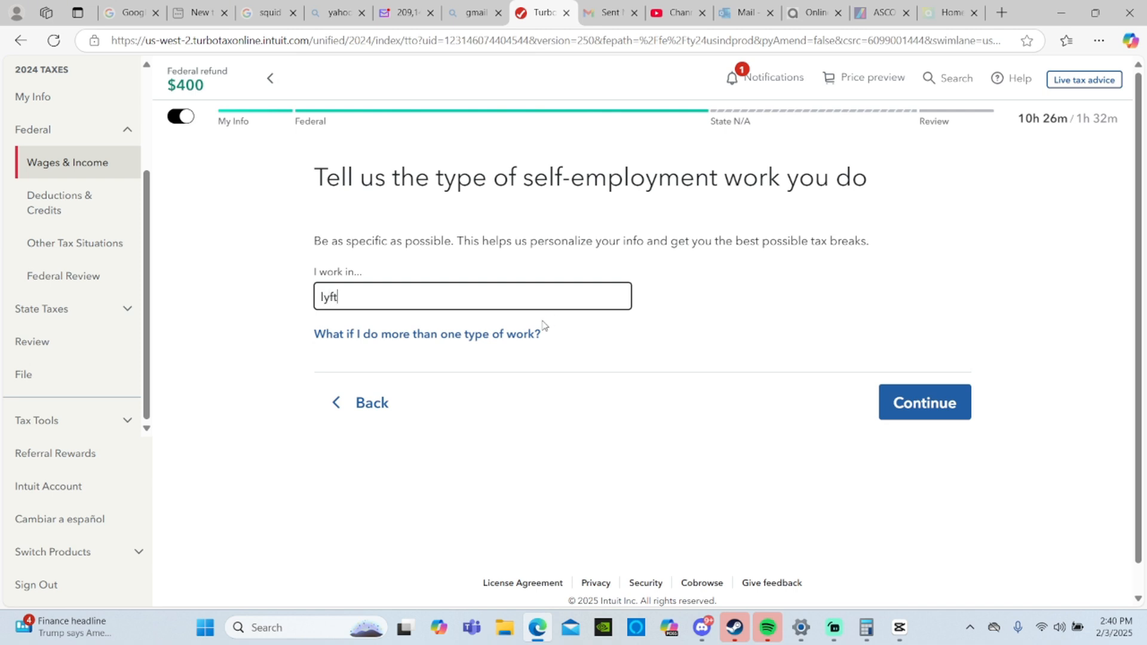
click(917, 402)
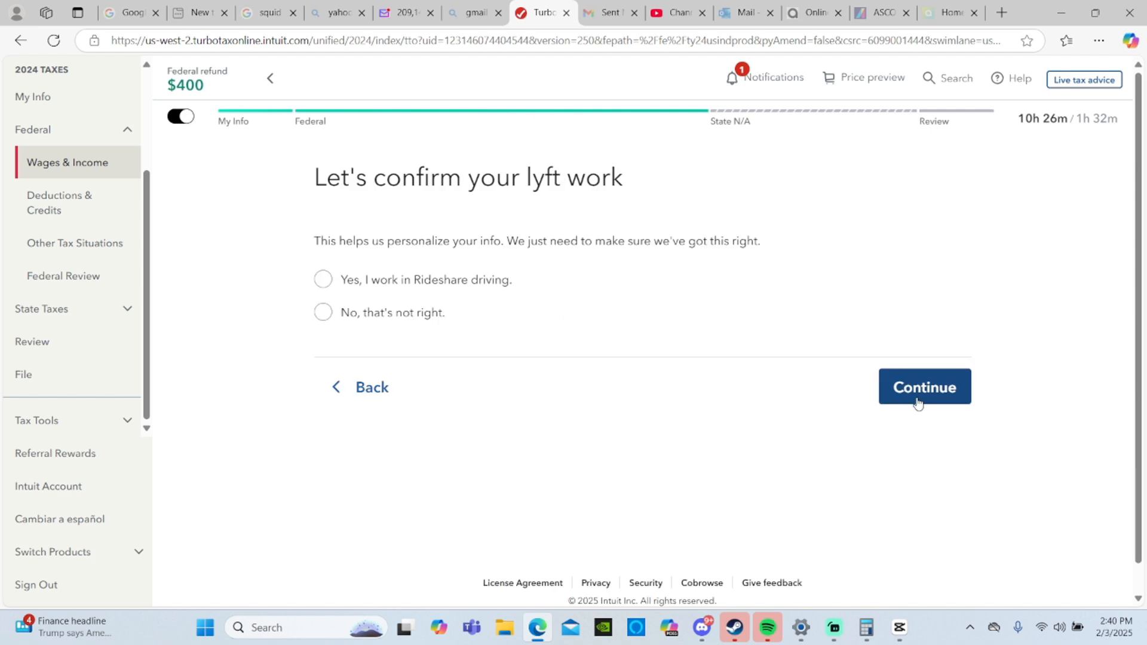
click(428, 278)
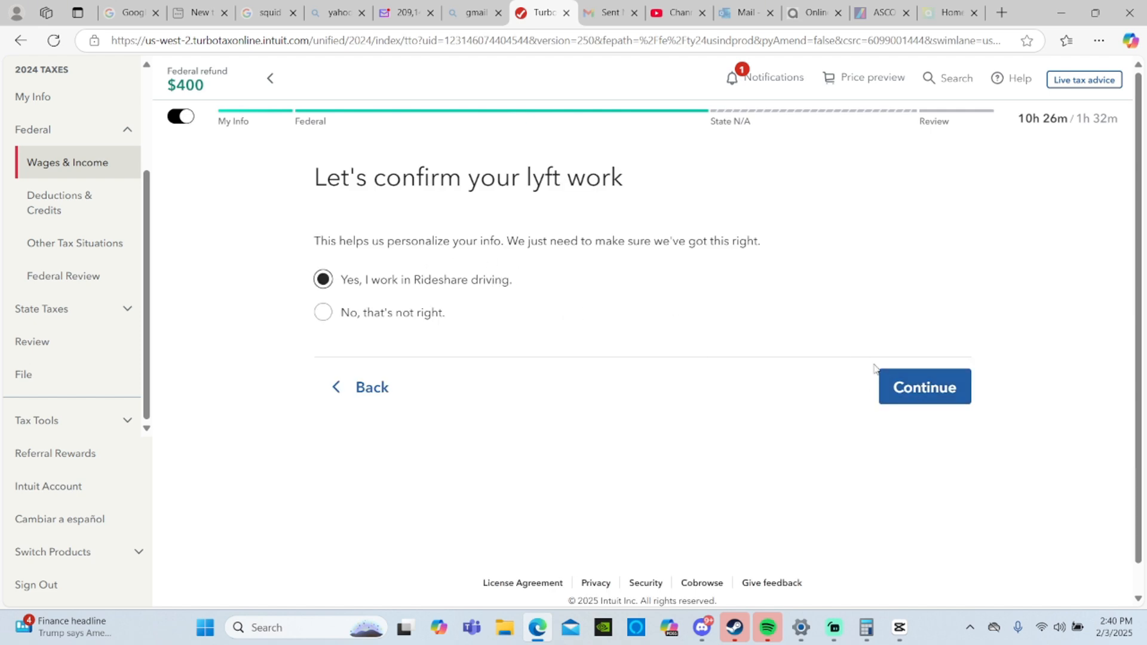
click(912, 386)
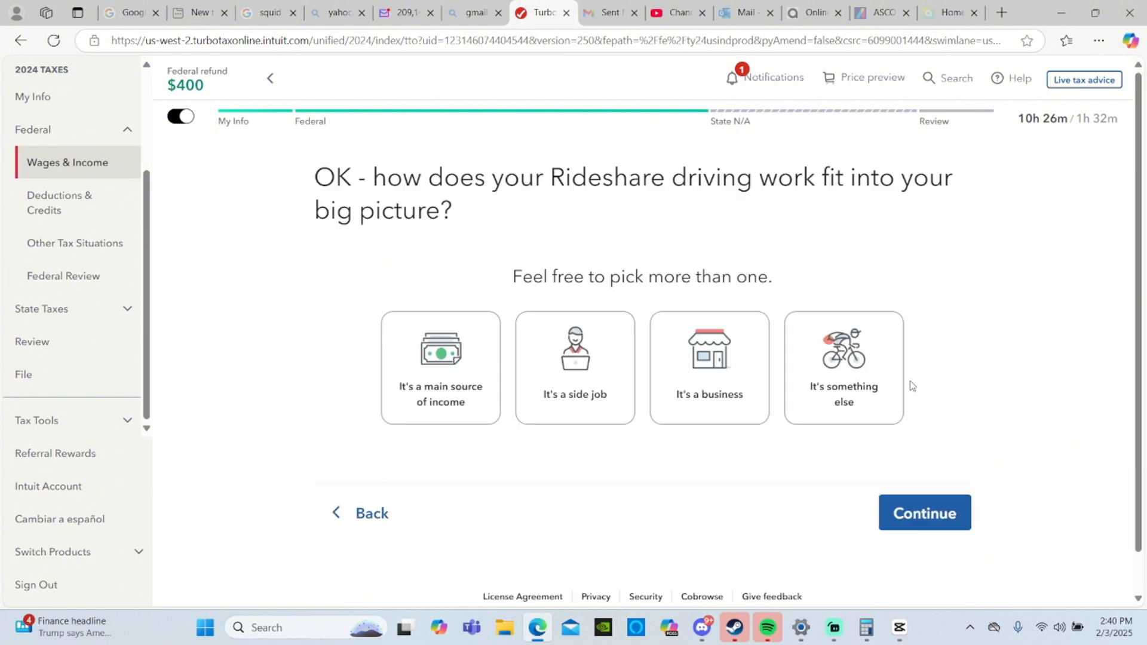
- Classify the new Rideshare driving work as both a side job and a business
click(627, 350)
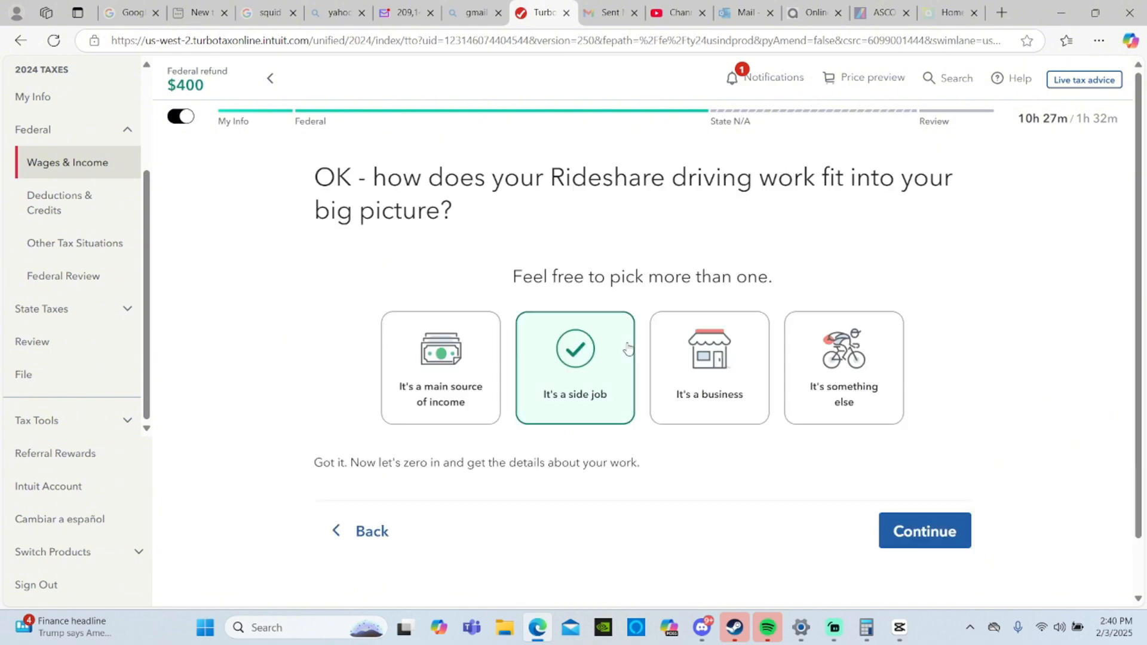
click(691, 372)
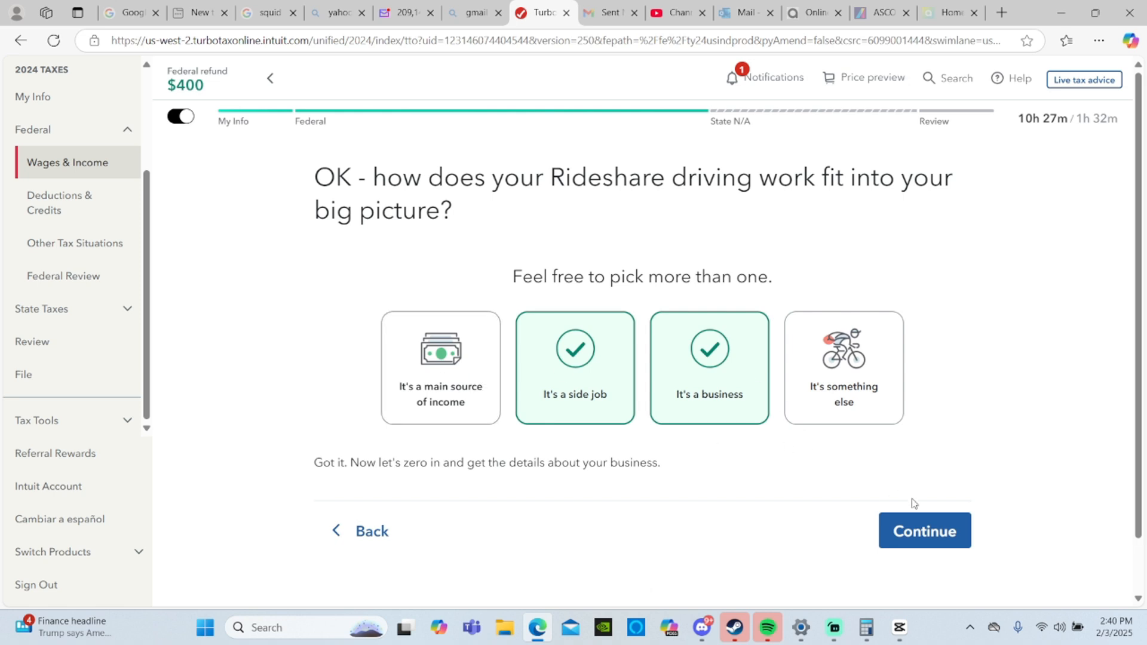
click(934, 546)
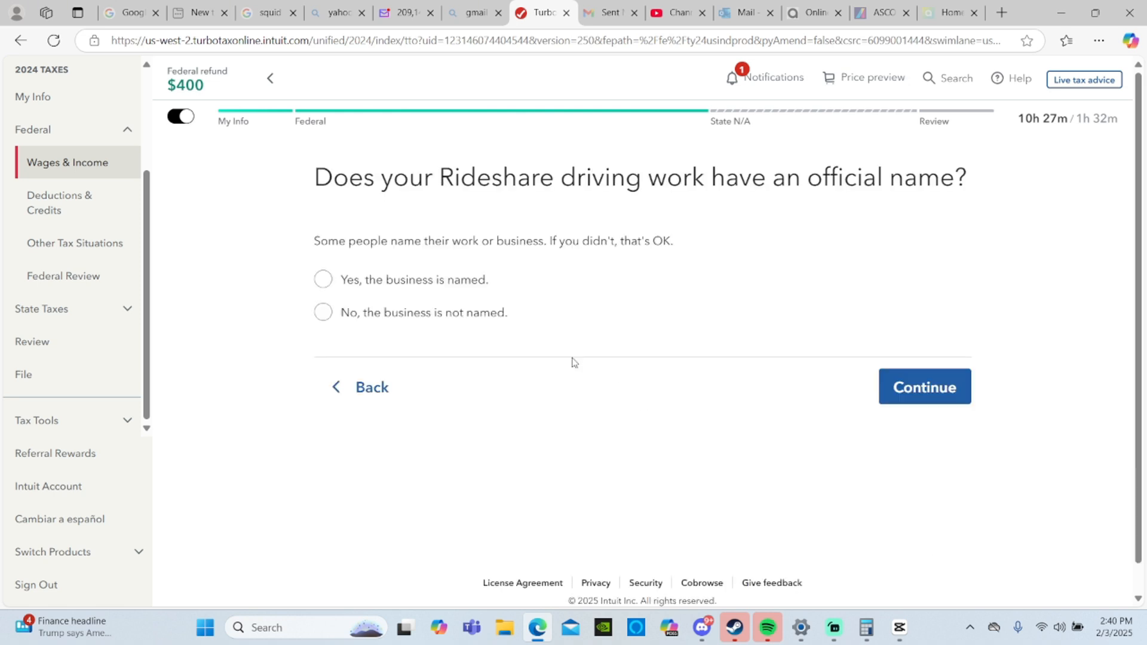
- State that the Rideshare driving business is not named and that it uses the home address
click(464, 328)
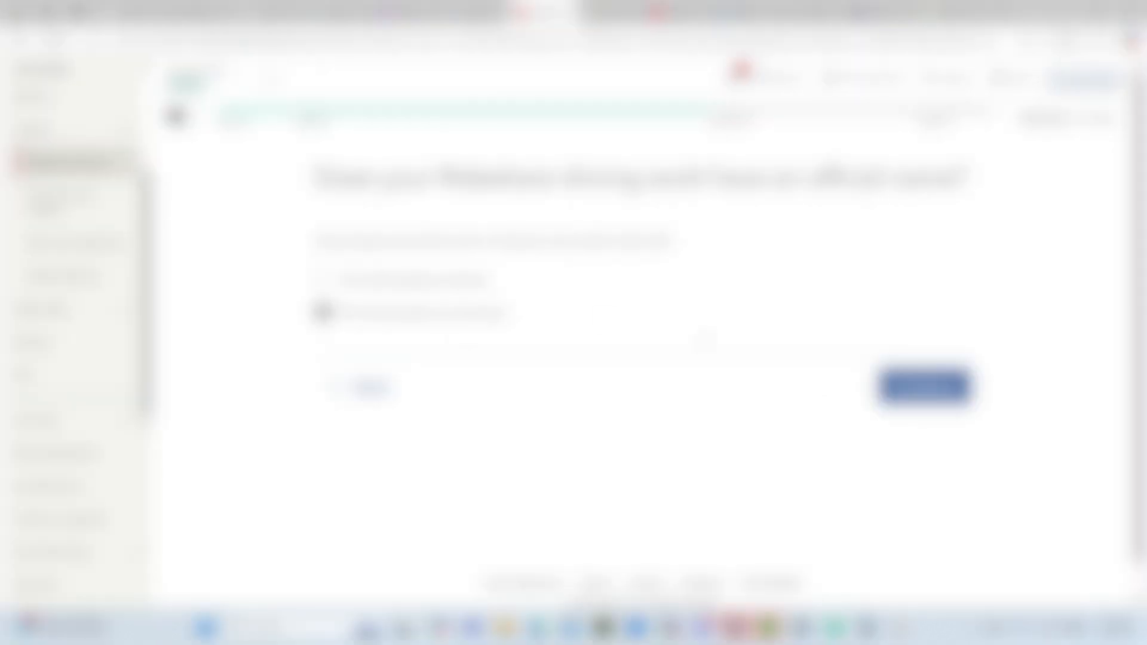
click(924, 385)
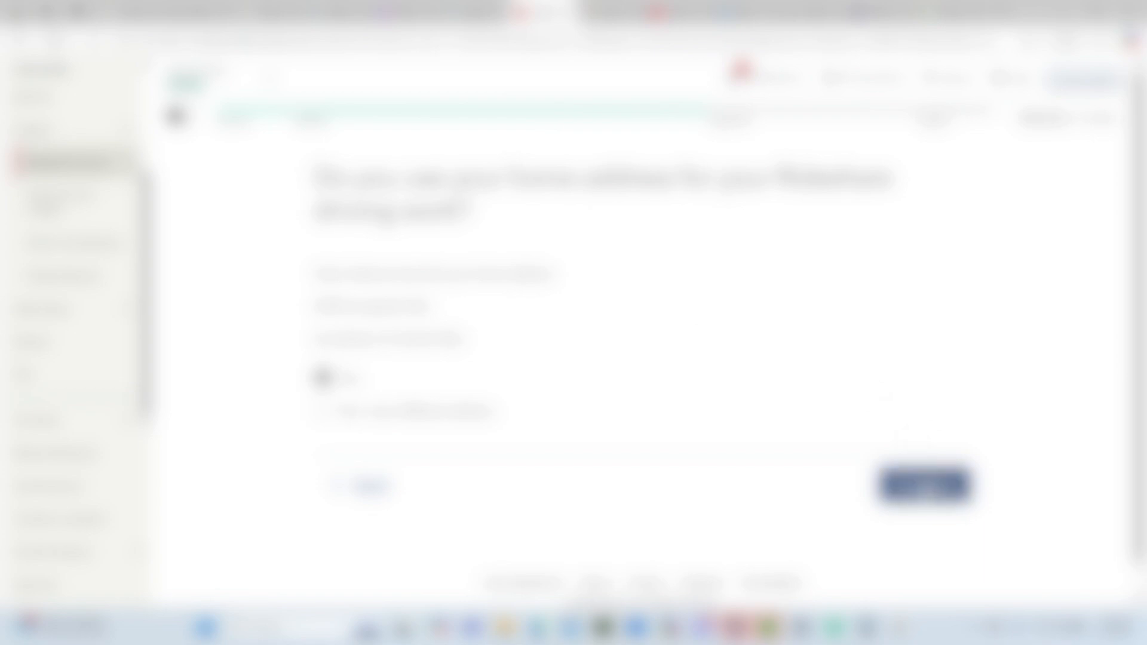
click(924, 484)
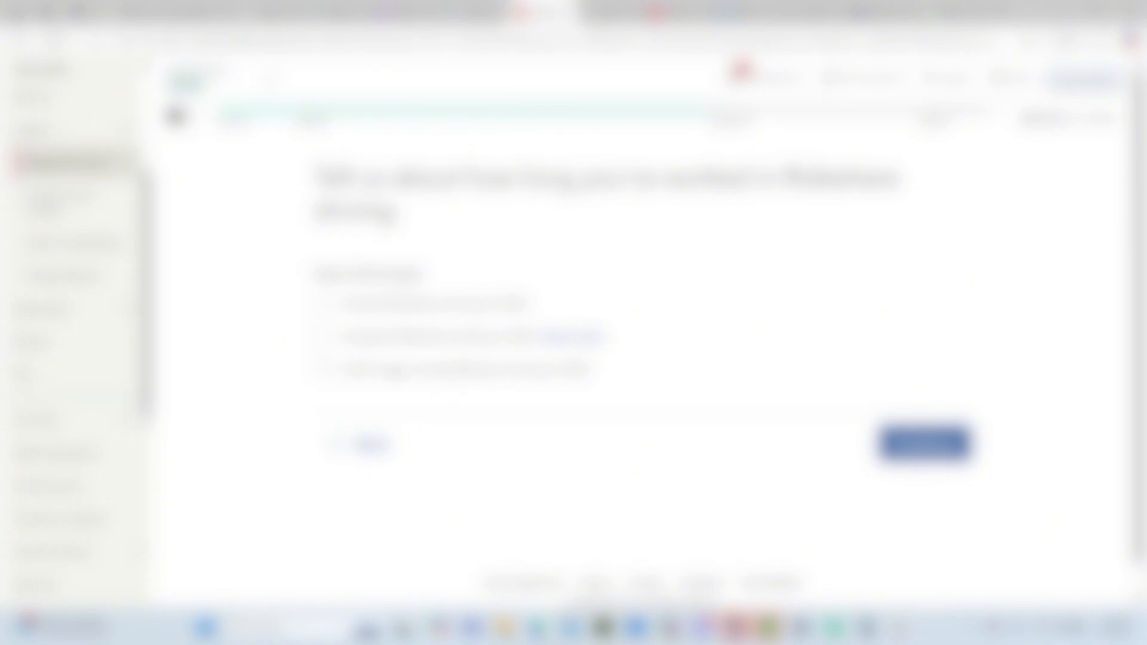
- Declare that Rideshare driving neither started nor stopped in 2024 and that no W-2 employees were paid
click(393, 370)
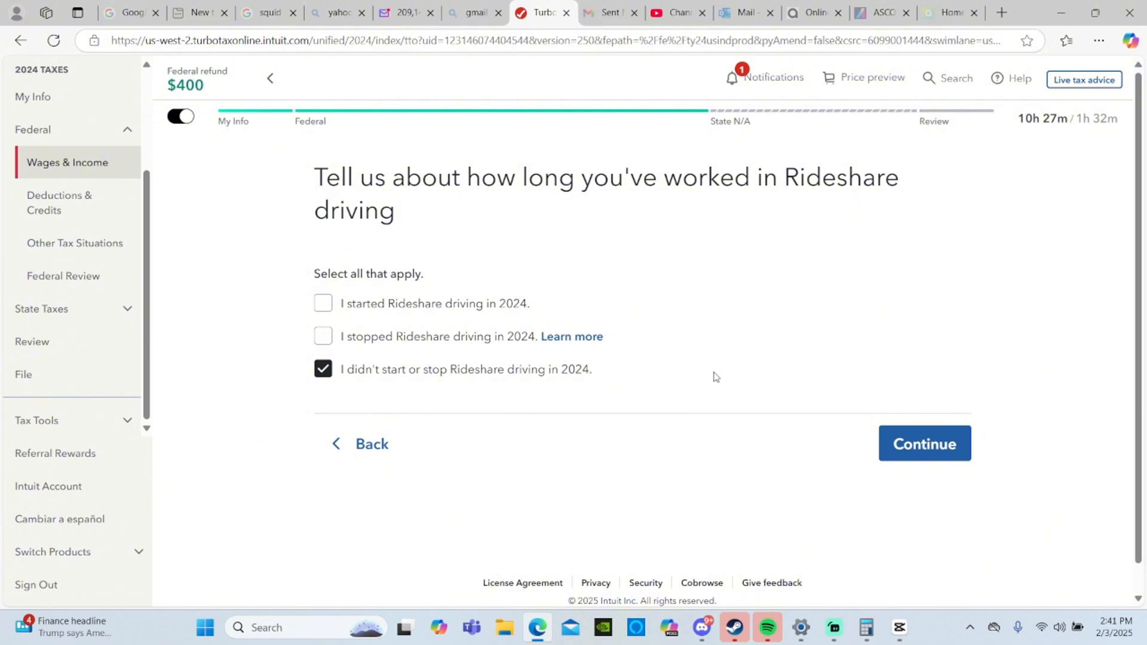
click(942, 455)
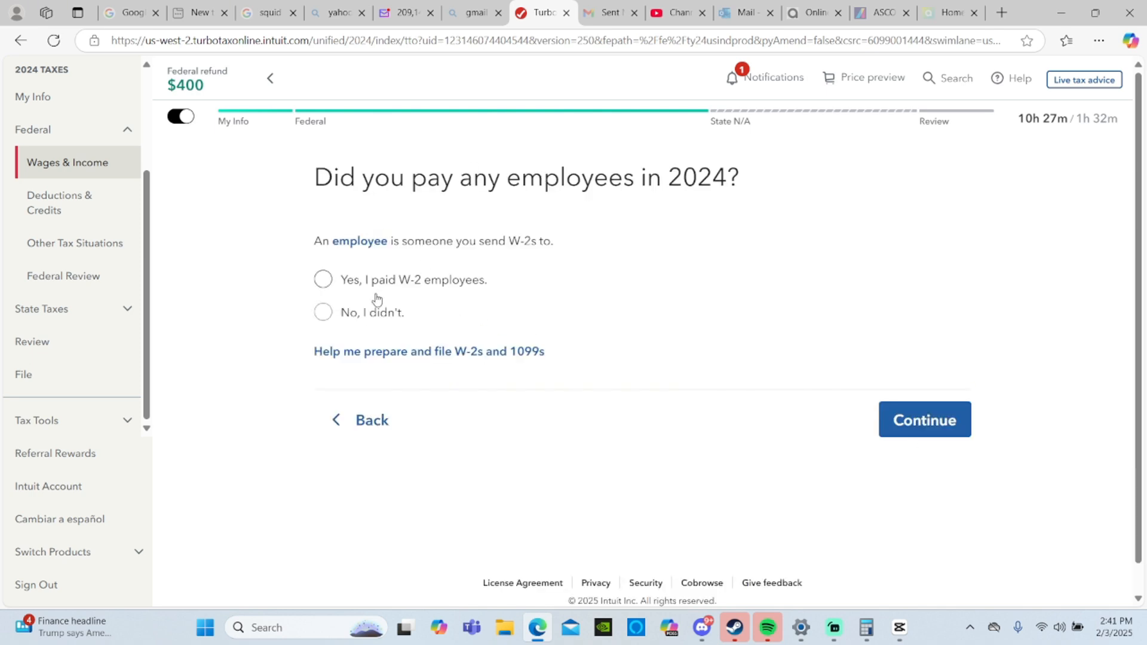
click(356, 315)
click(911, 427)
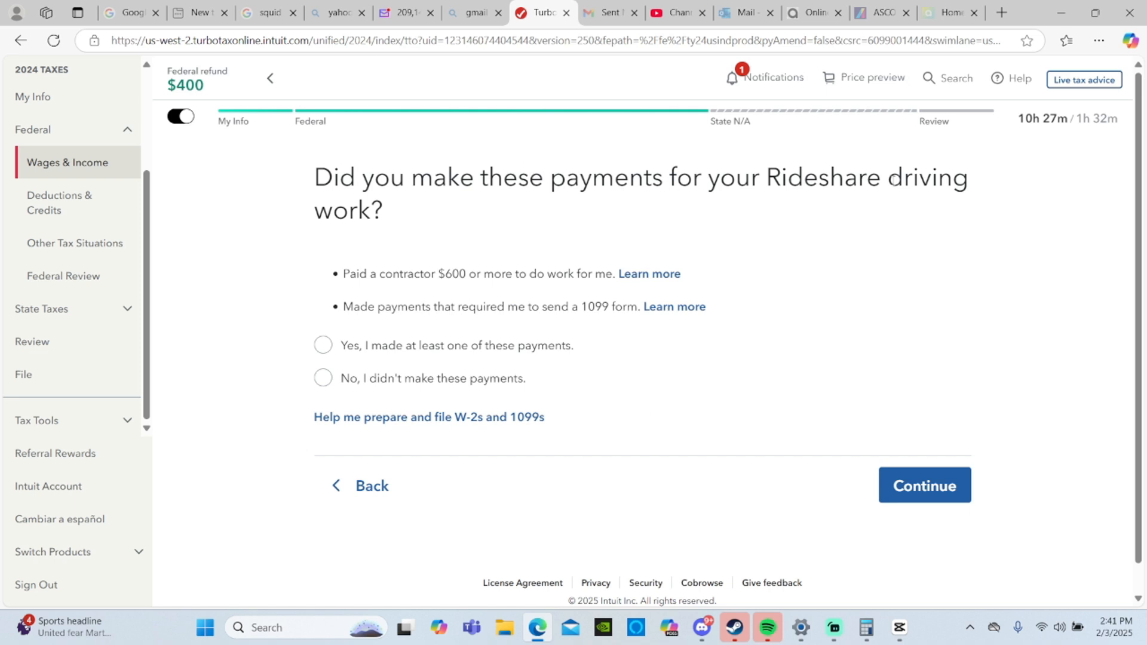
- Declare that no contractor or 1099 payments were made for the work and that there is no own EIN
click(396, 379)
click(896, 485)
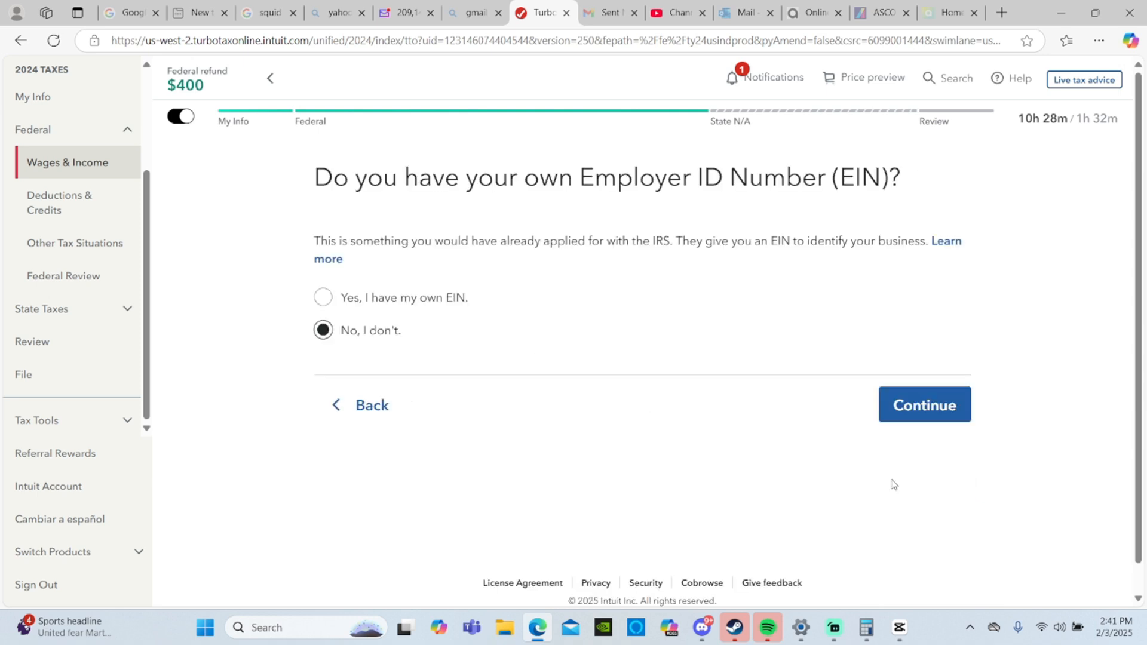
click(902, 415)
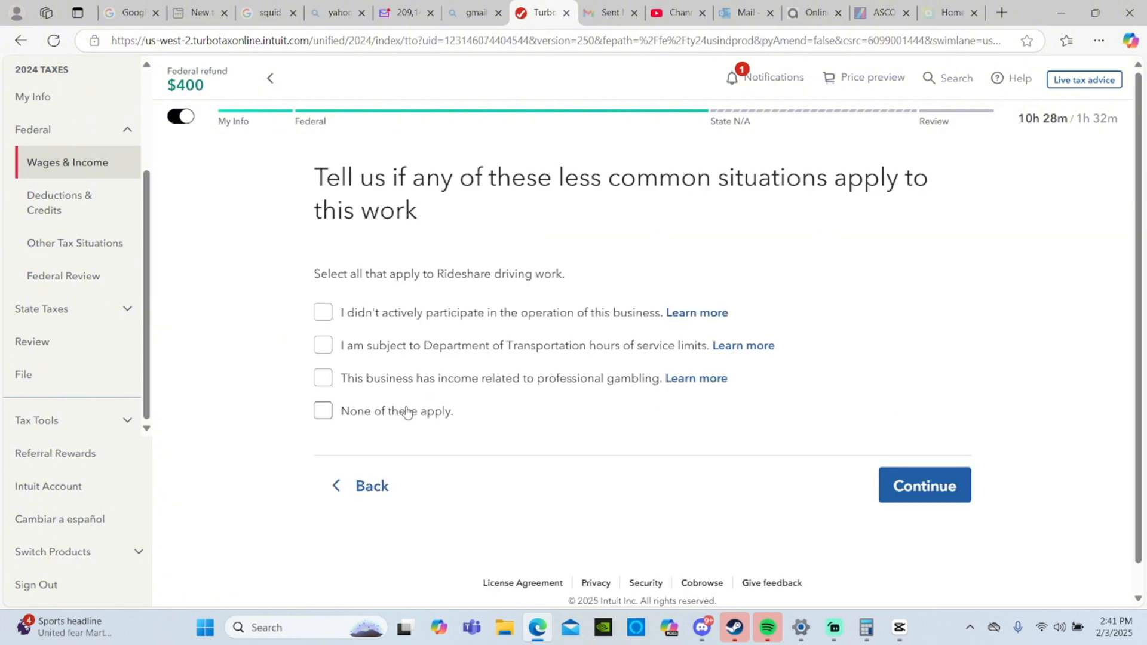
- Mark that none of the less common situations apply, and review and accept the Rideshare driving info summary
click(407, 412)
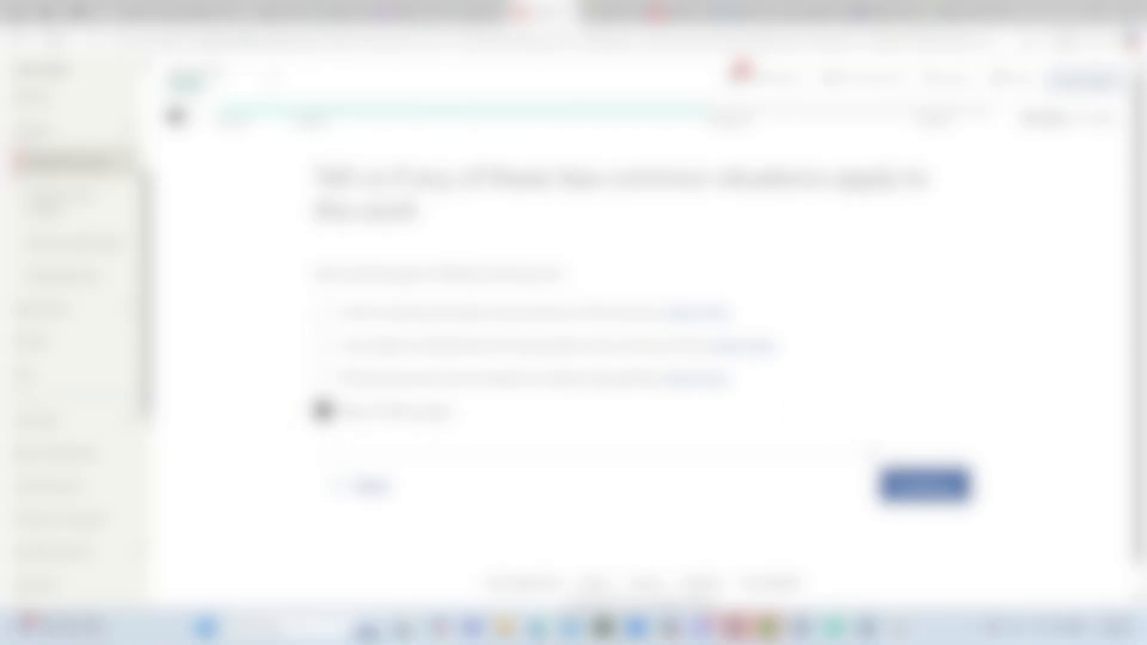
click(923, 485)
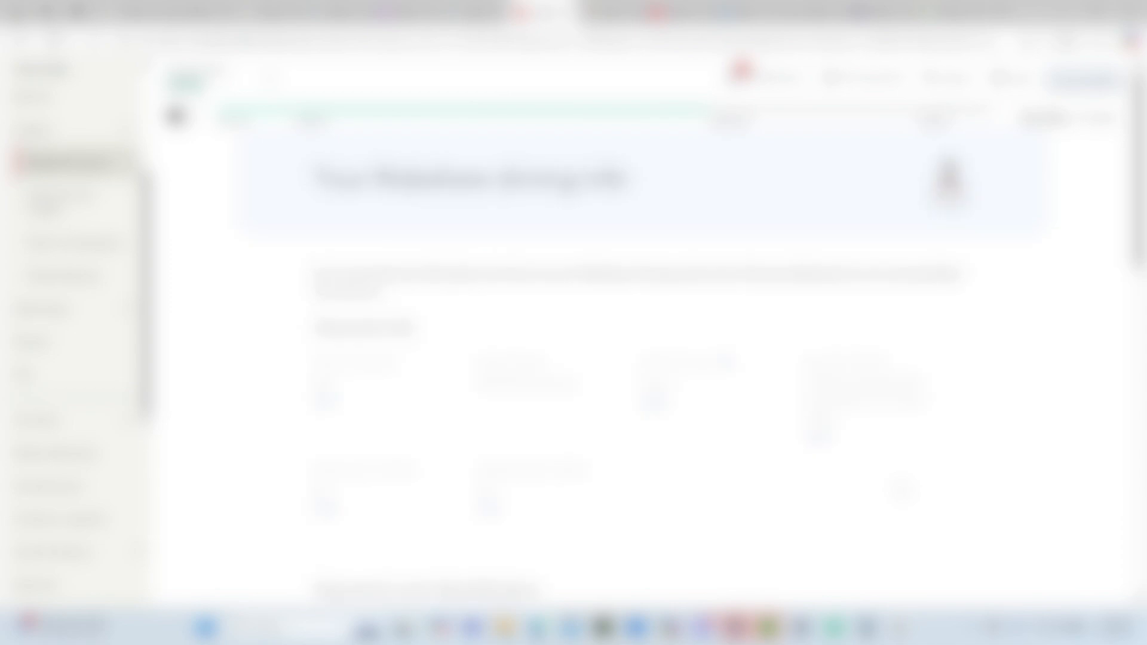
scroll(639, 358, down, 10)
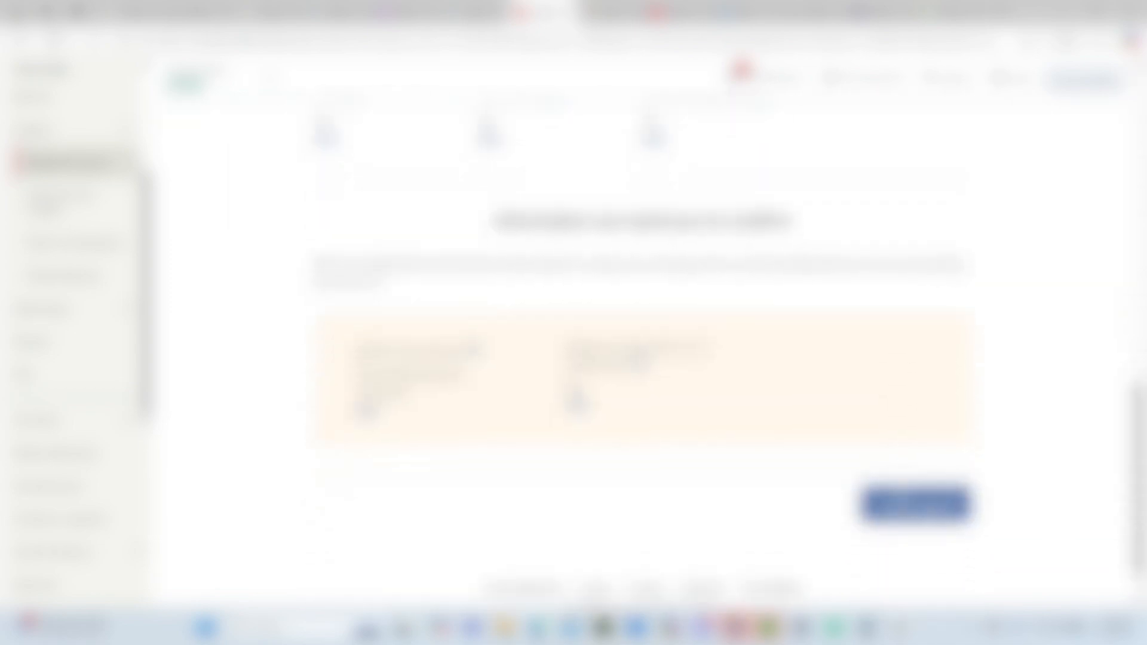
scroll(908, 509, up, 10)
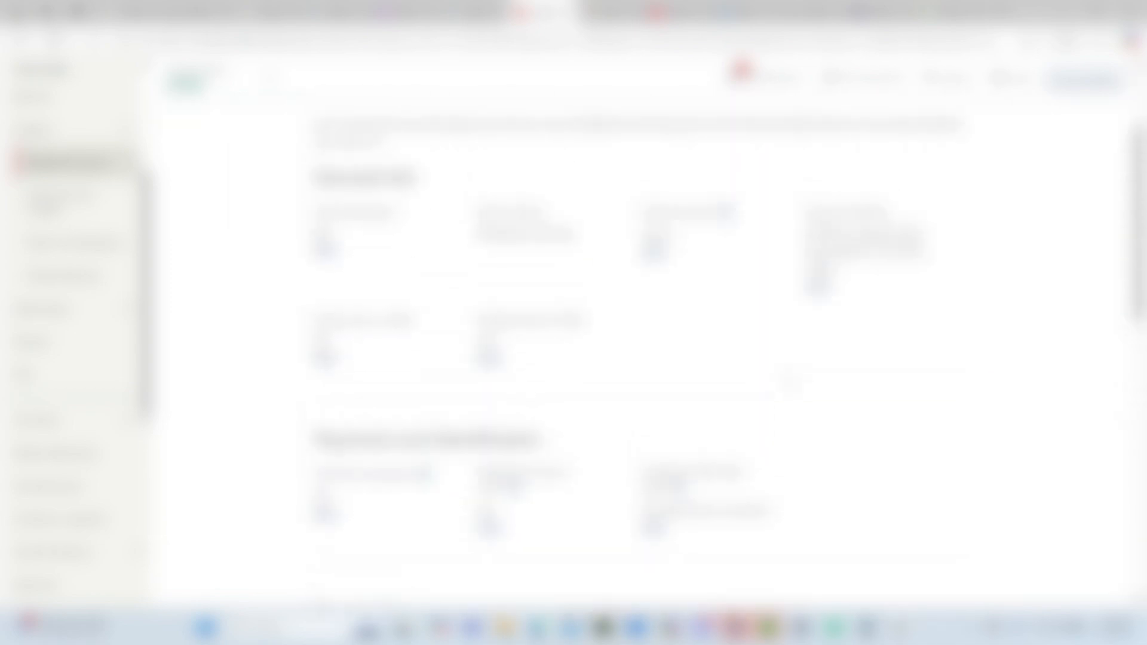
scroll(639, 359, down, 10)
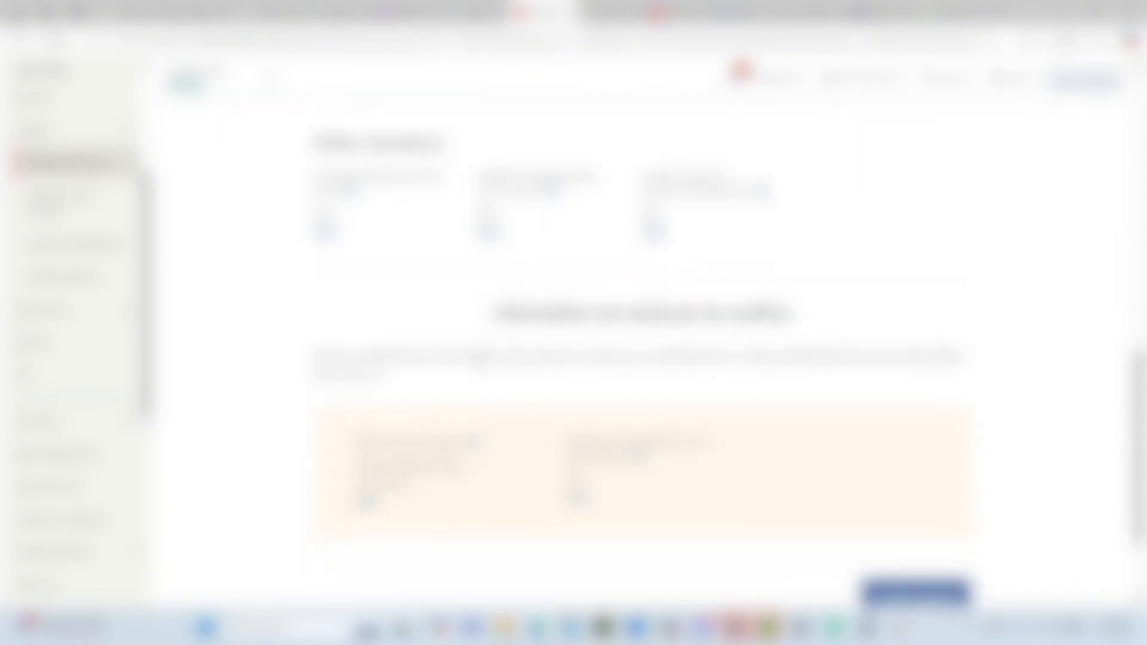
scroll(913, 459, up, 1)
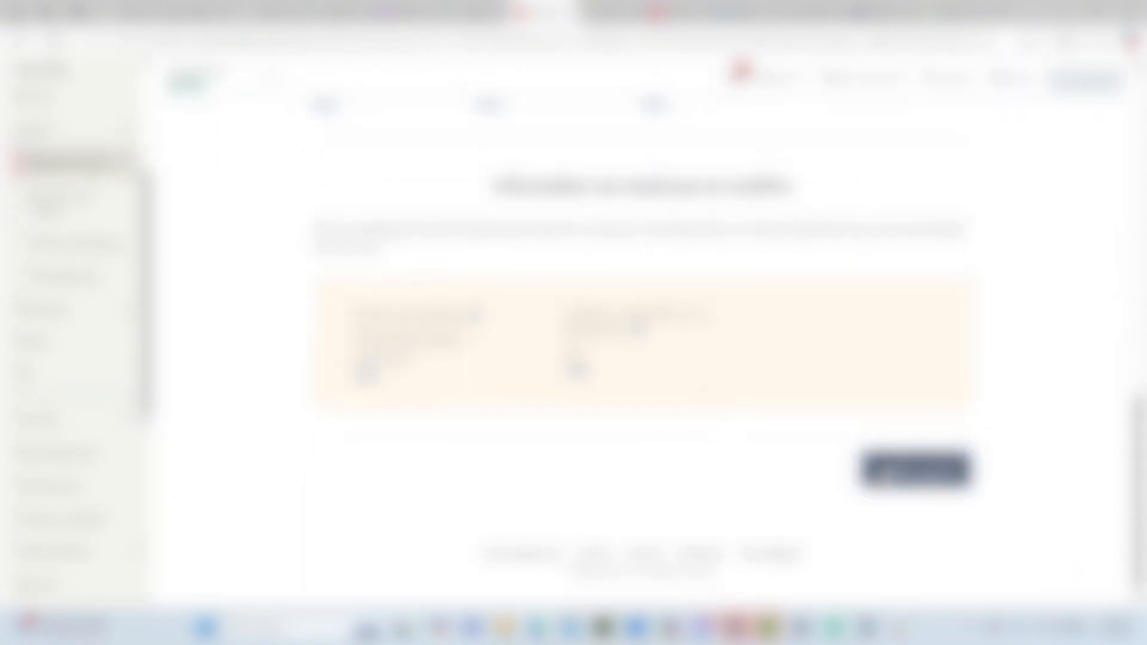
click(884, 471)
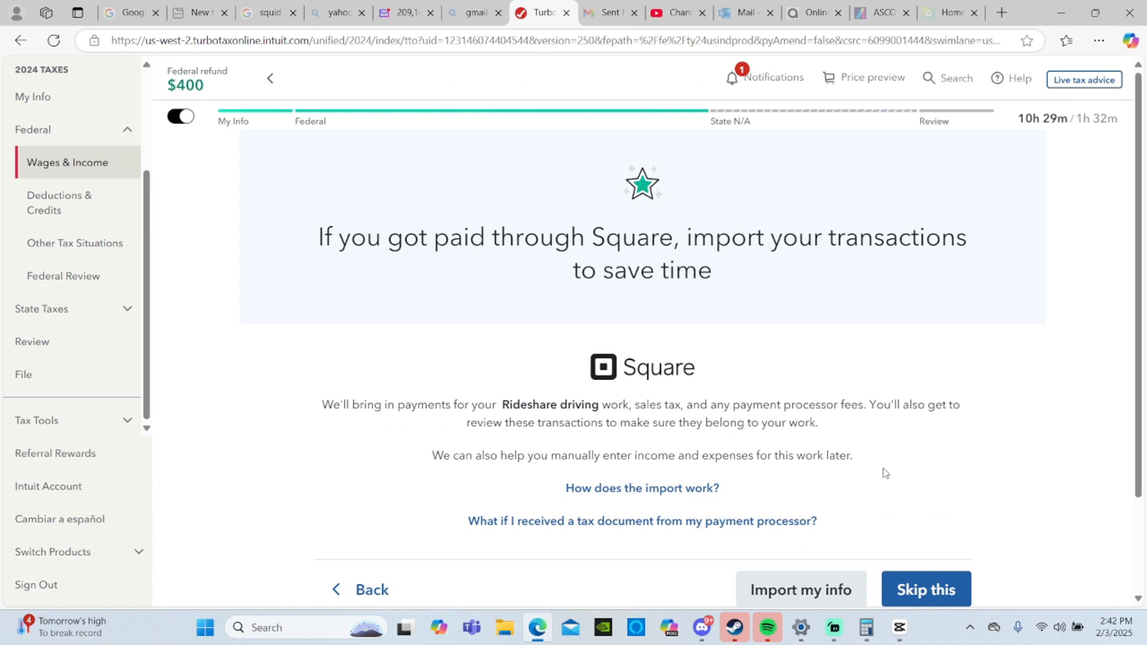
- Skip the Square import and start importing tax info from Lyft as the 2024 rideshare company
click(937, 591)
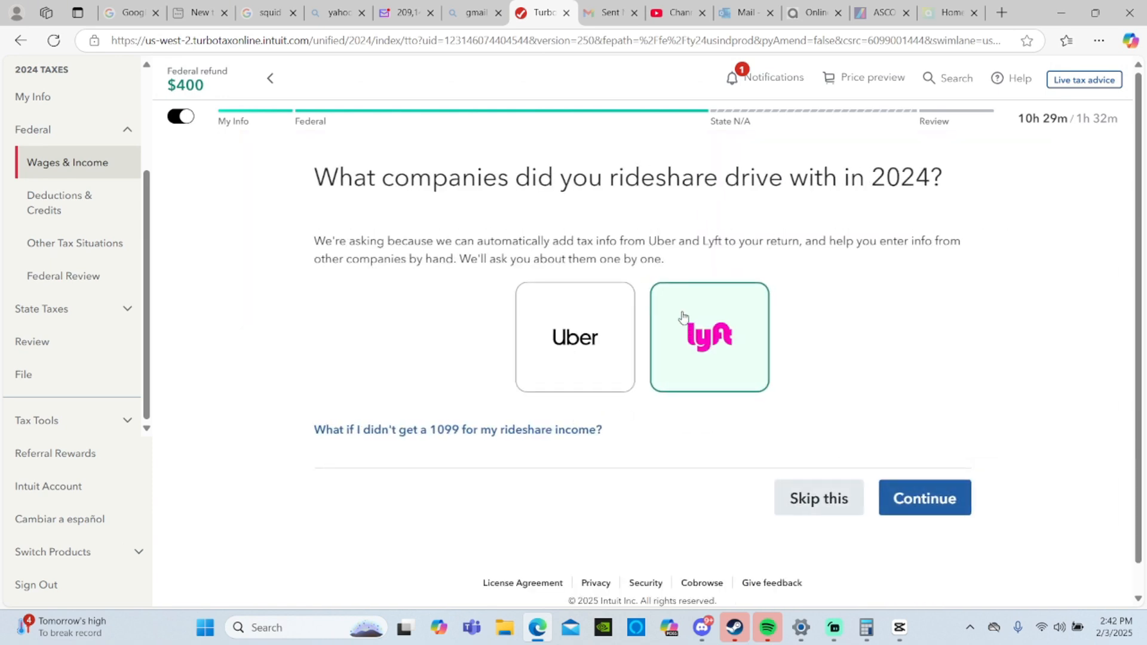
click(902, 498)
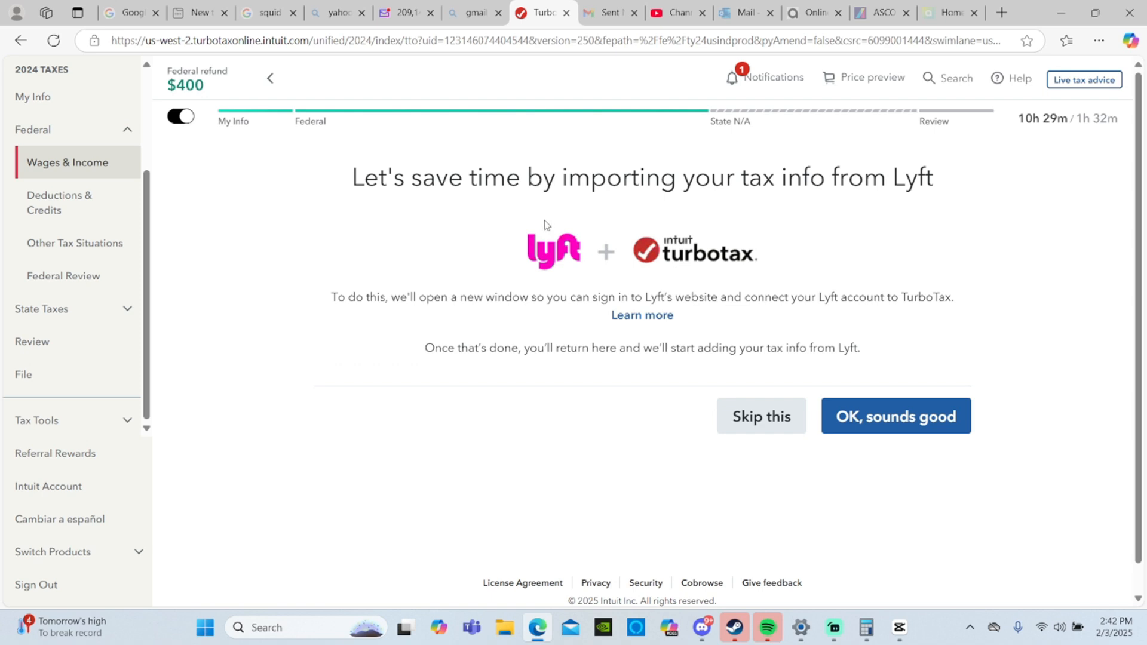
click(931, 414)
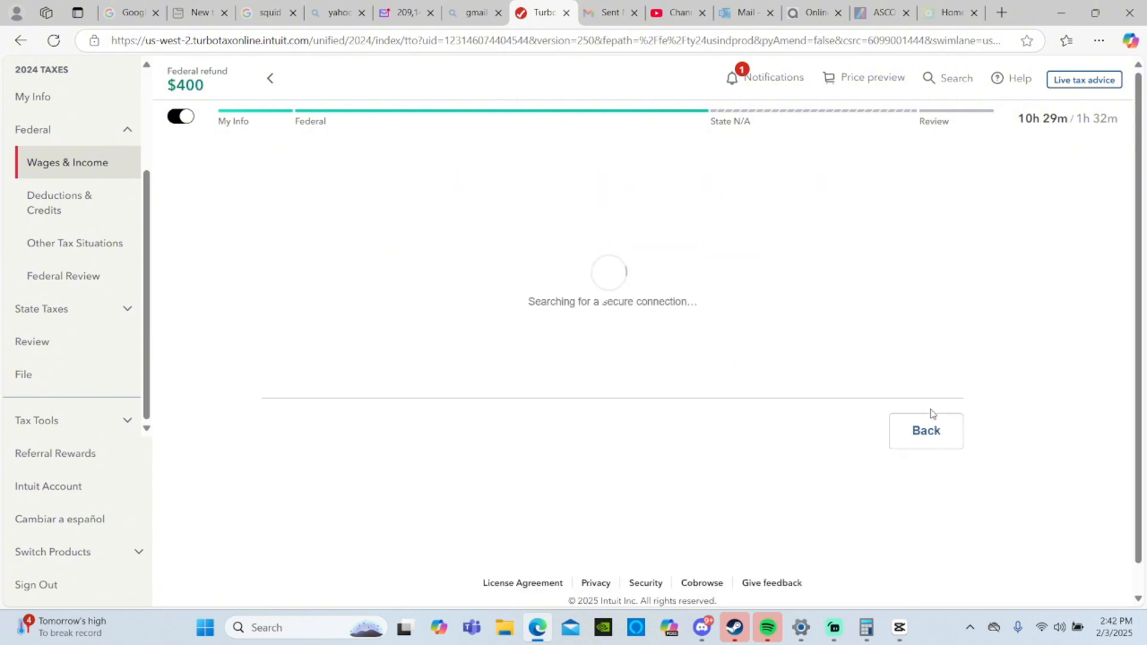
click(918, 488)
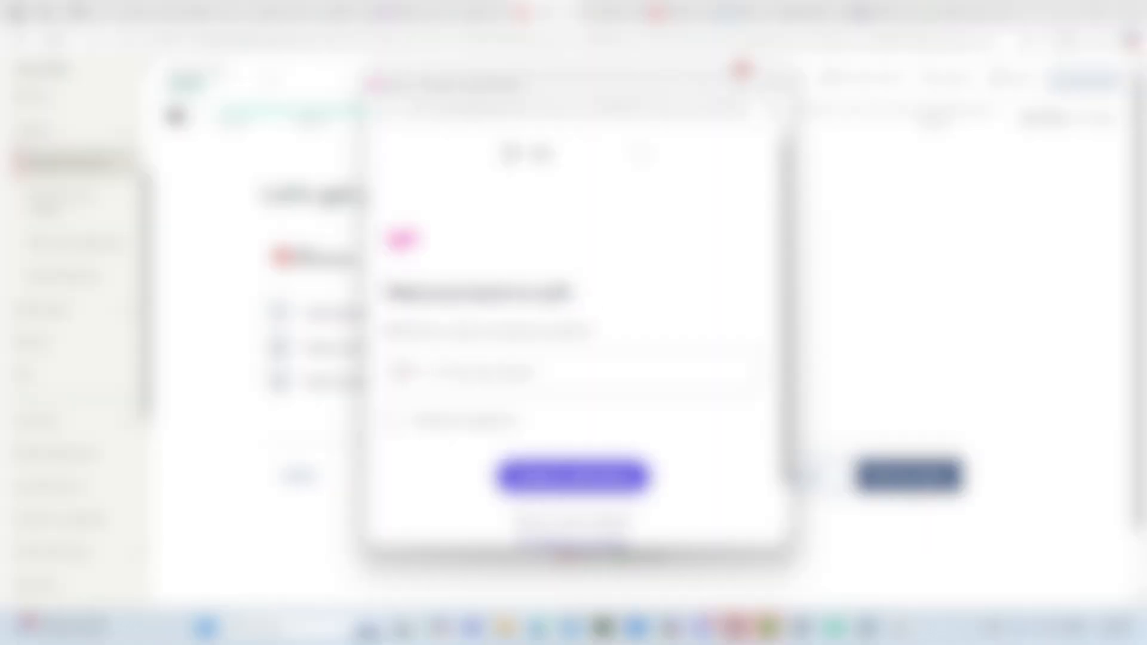
- Enter the account's phone number in the Lyft sign-in window and request the verification code
click(560, 372)
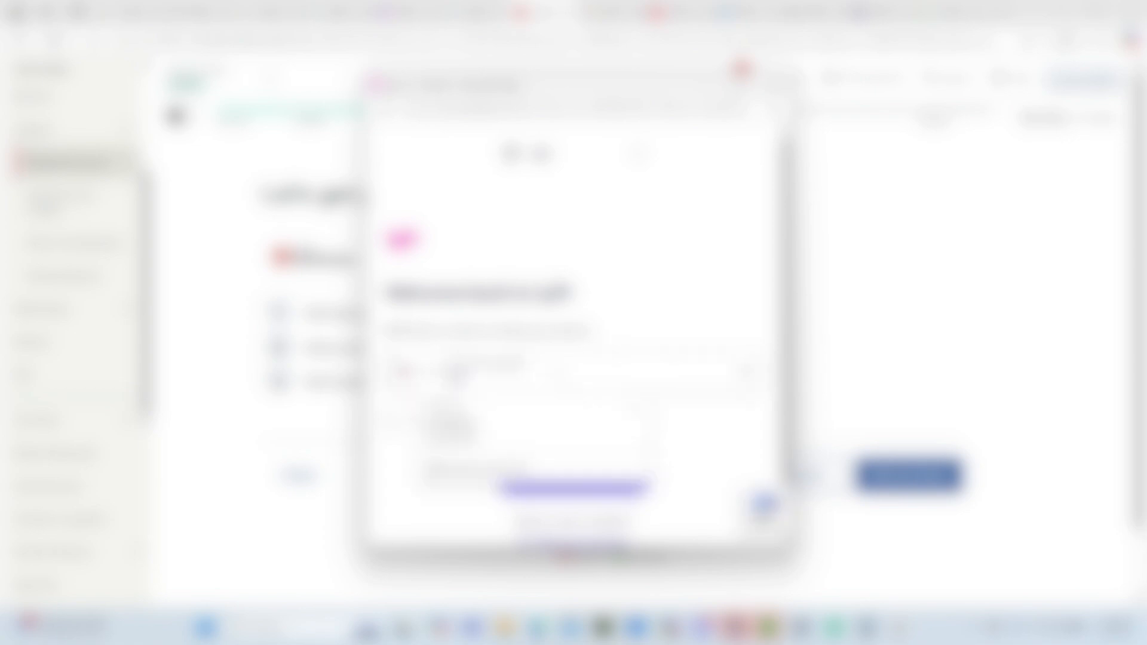
click(454, 425)
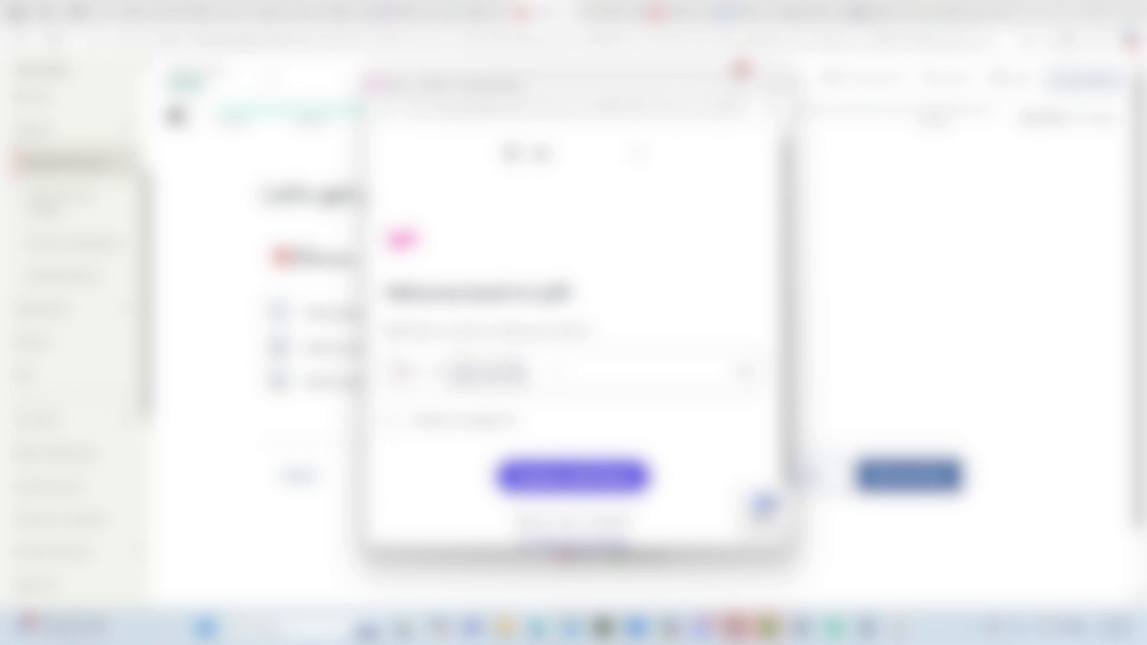
click(573, 479)
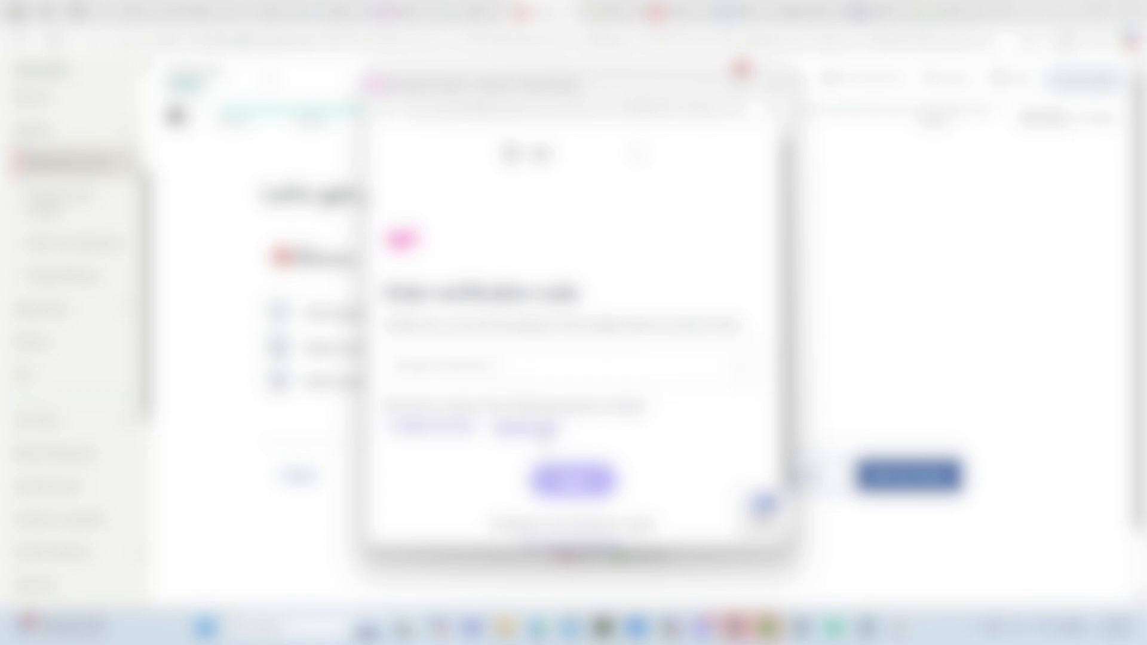
- Enter the verification code and the requested identity detail for Lyft, and authorize the connection to import the tax info
click(529, 367)
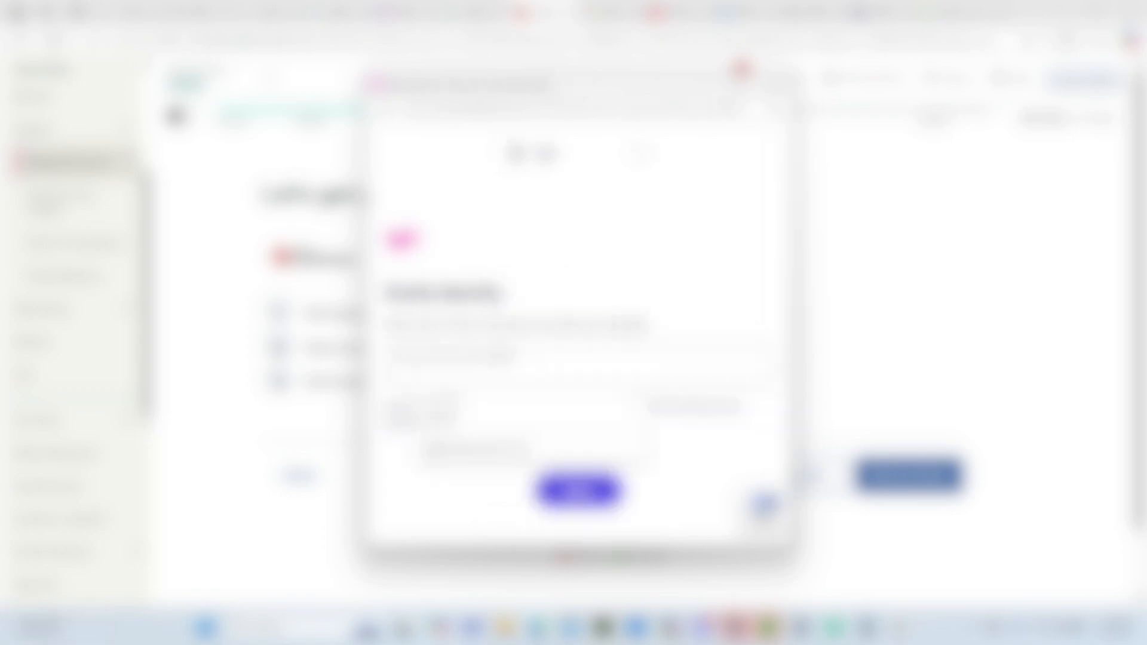
text(••)
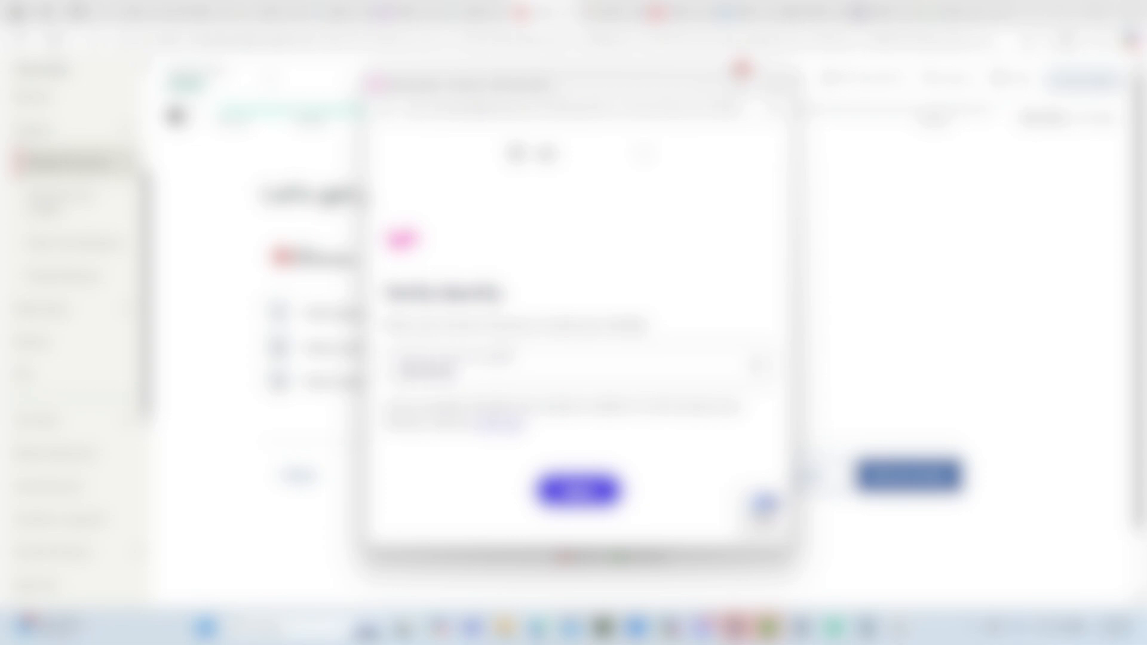
click(578, 491)
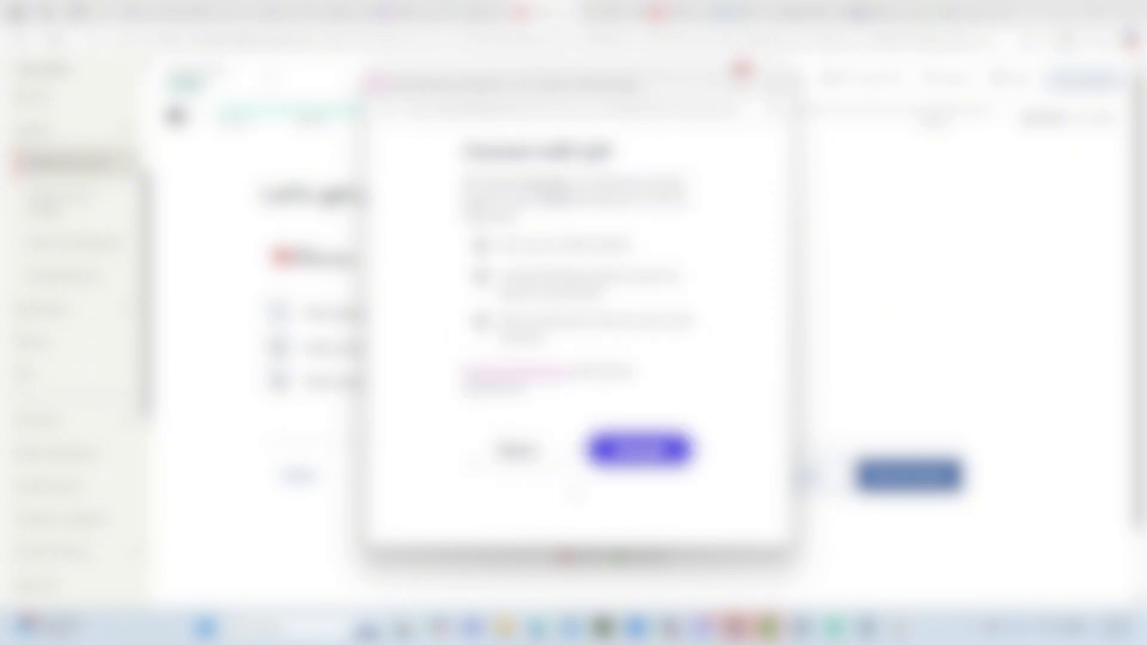
click(643, 457)
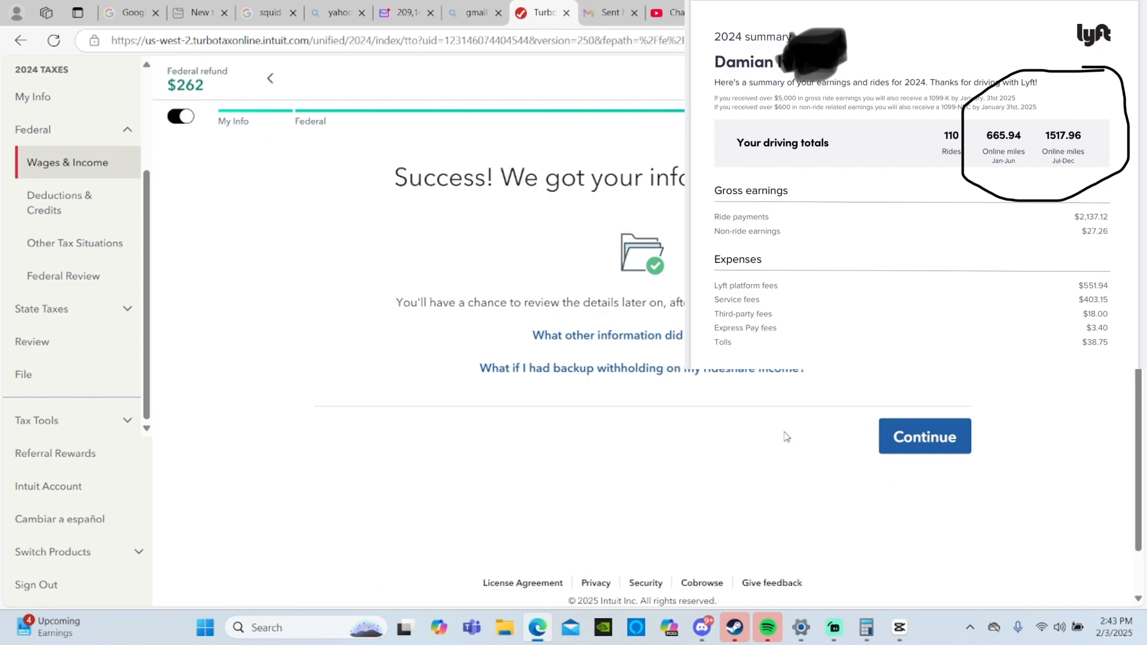
- Accept the imported Lyft info and state that there is no more self-employed income for Rideshare driving
click(910, 438)
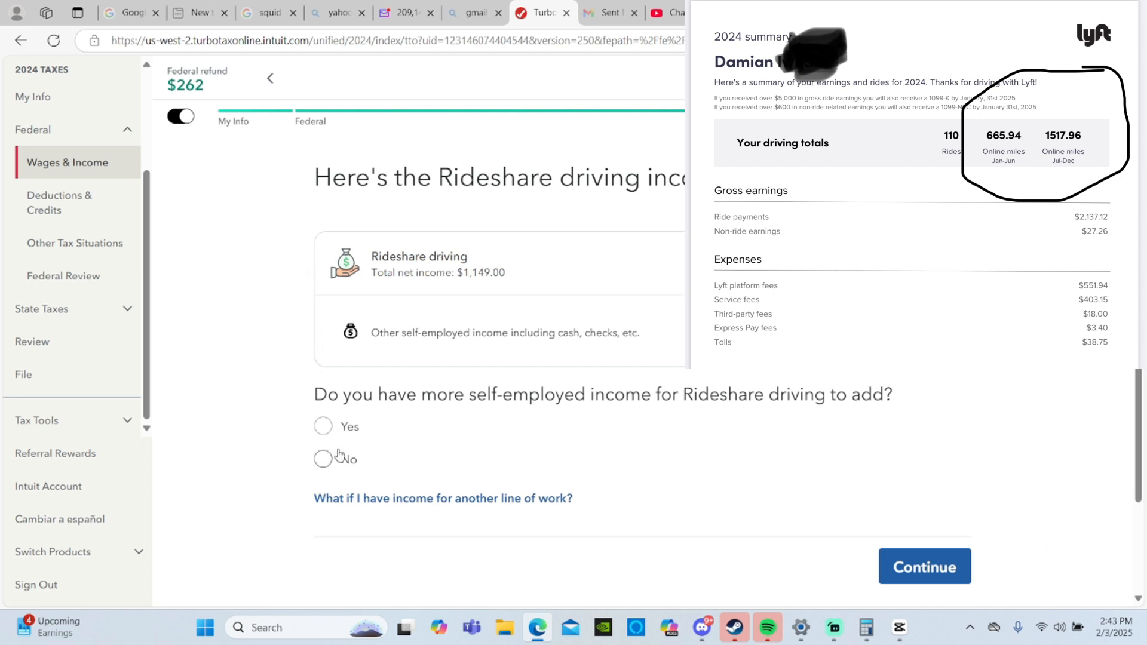
click(322, 459)
click(958, 562)
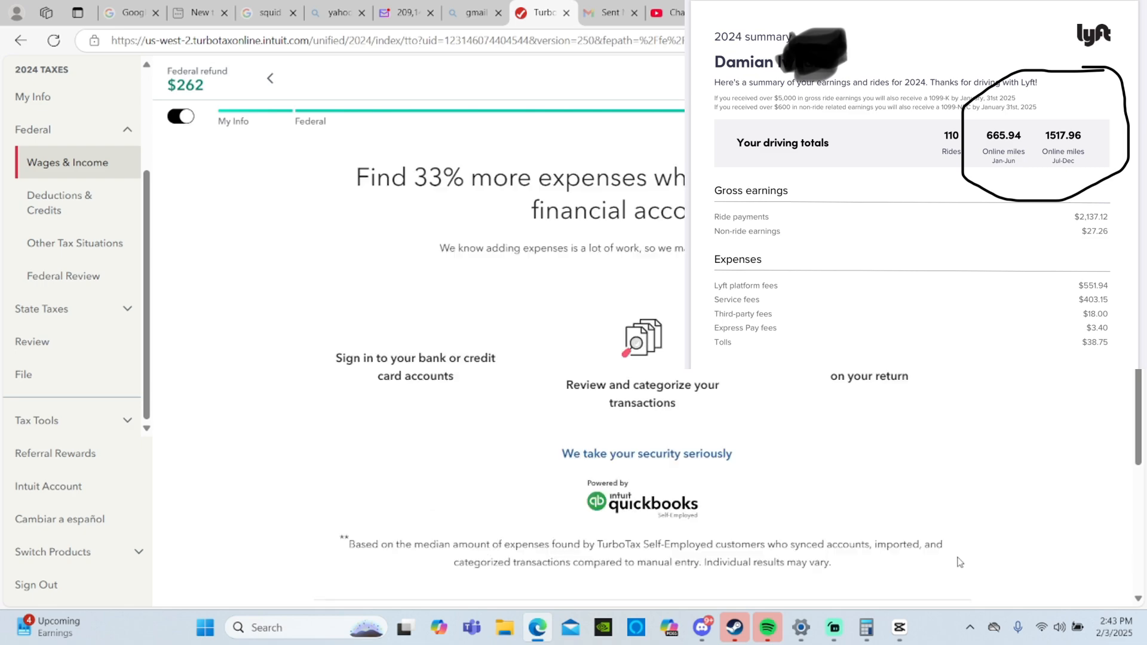
- Choose manual expense entry instead of connecting accounts, skip the reason survey, and start the expense category selection
scroll(418, 329, down, 3)
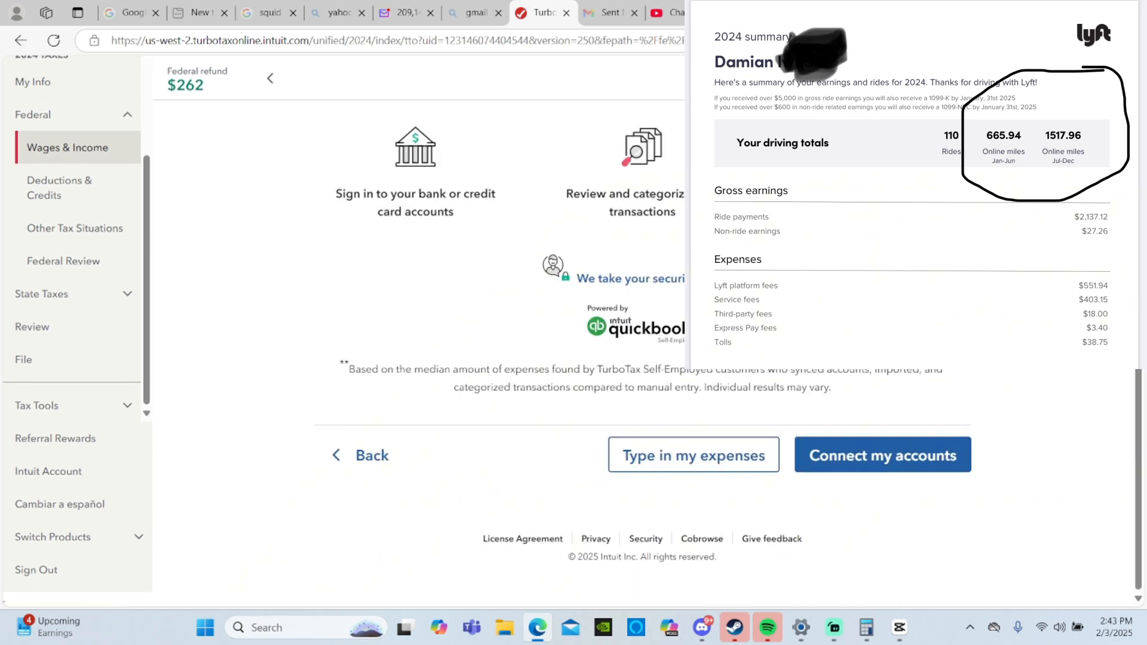
click(669, 457)
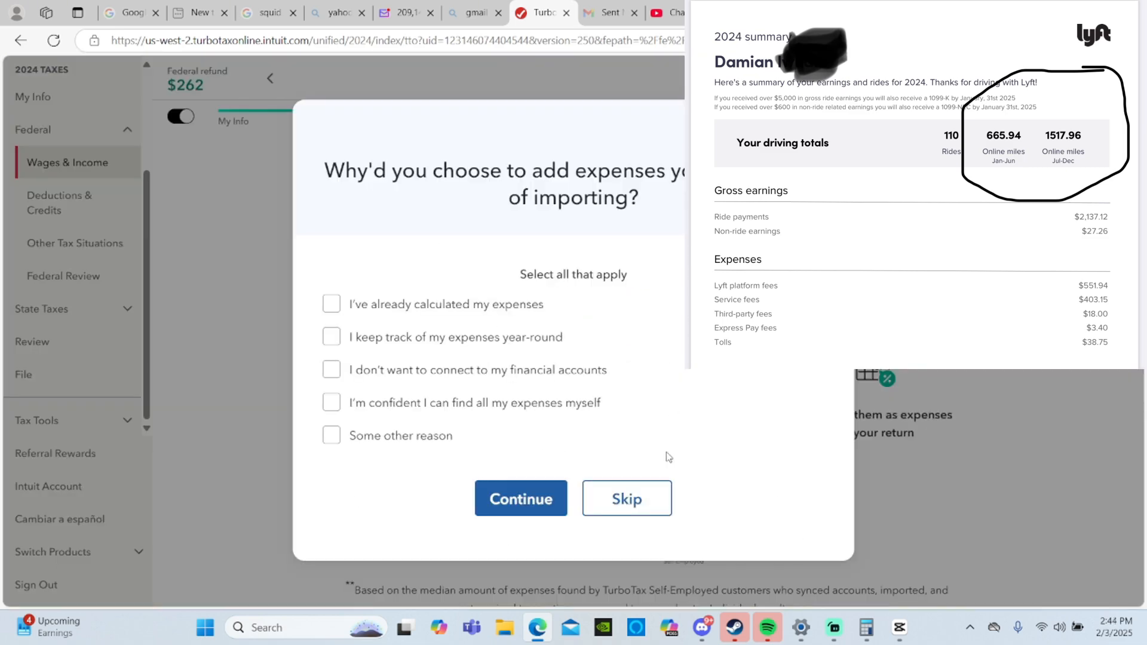
click(618, 502)
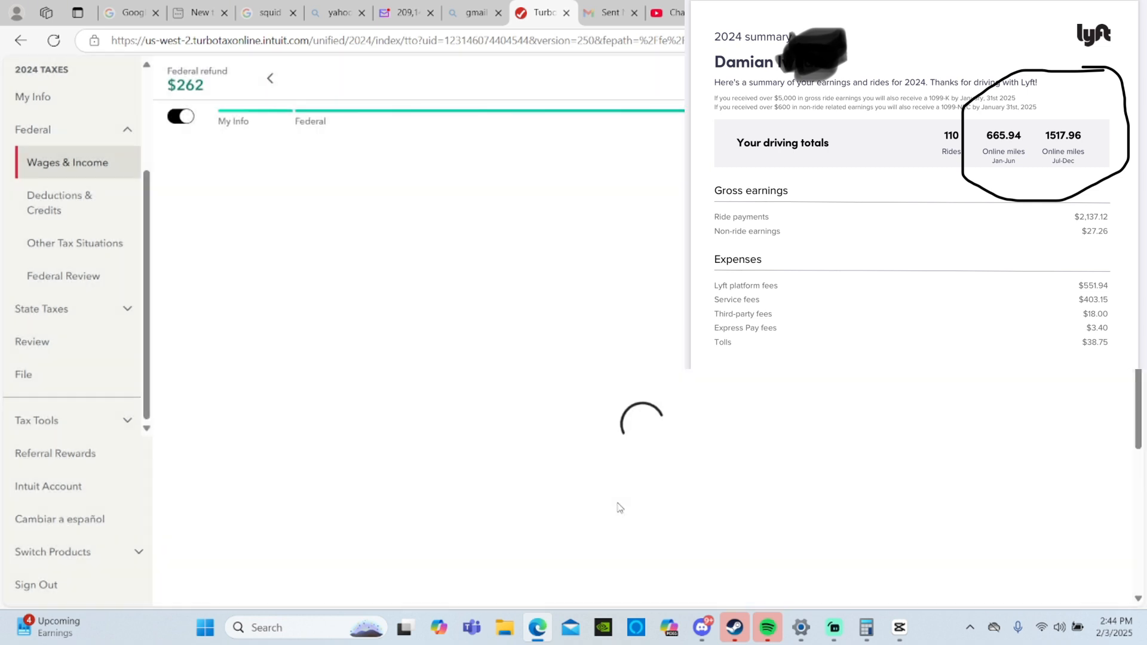
scroll(618, 507, down, 3)
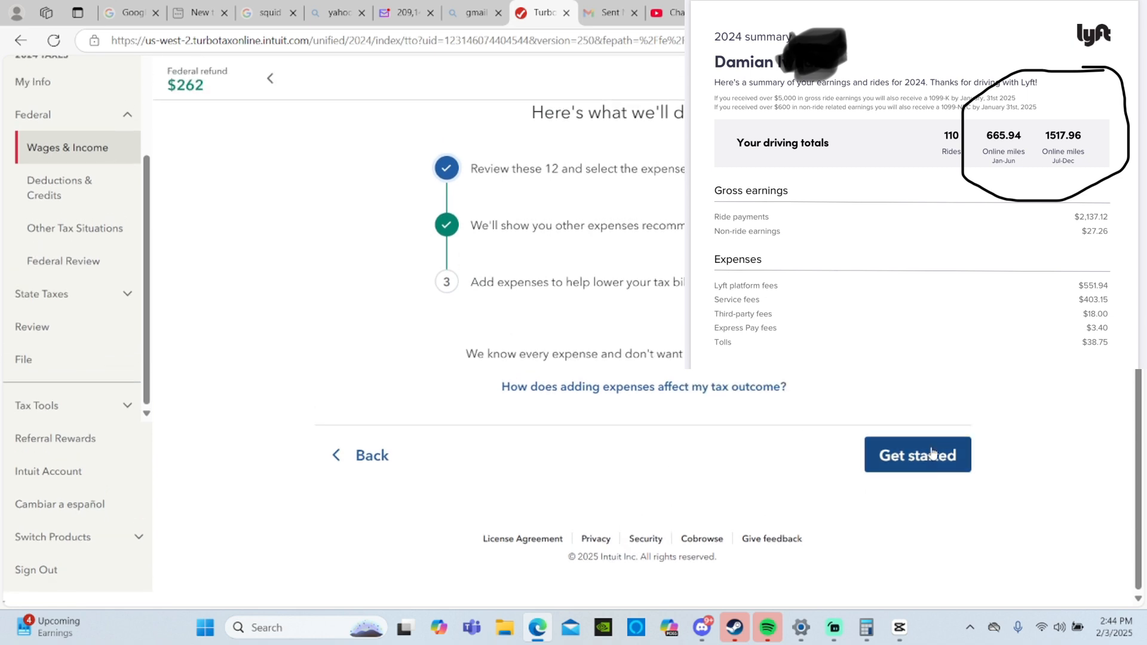
click(939, 458)
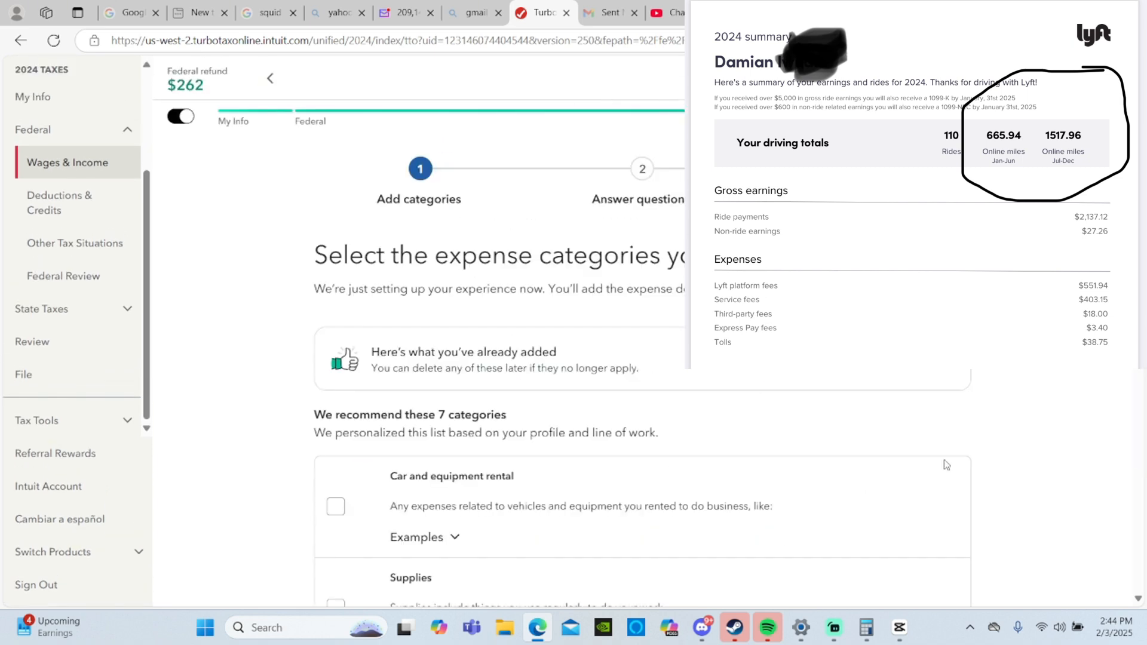
- Select Vehicle and Supplies among the recommended expense categories for the Rideshare driving work
scroll(946, 465, down, 2)
scroll(946, 464, down, 3)
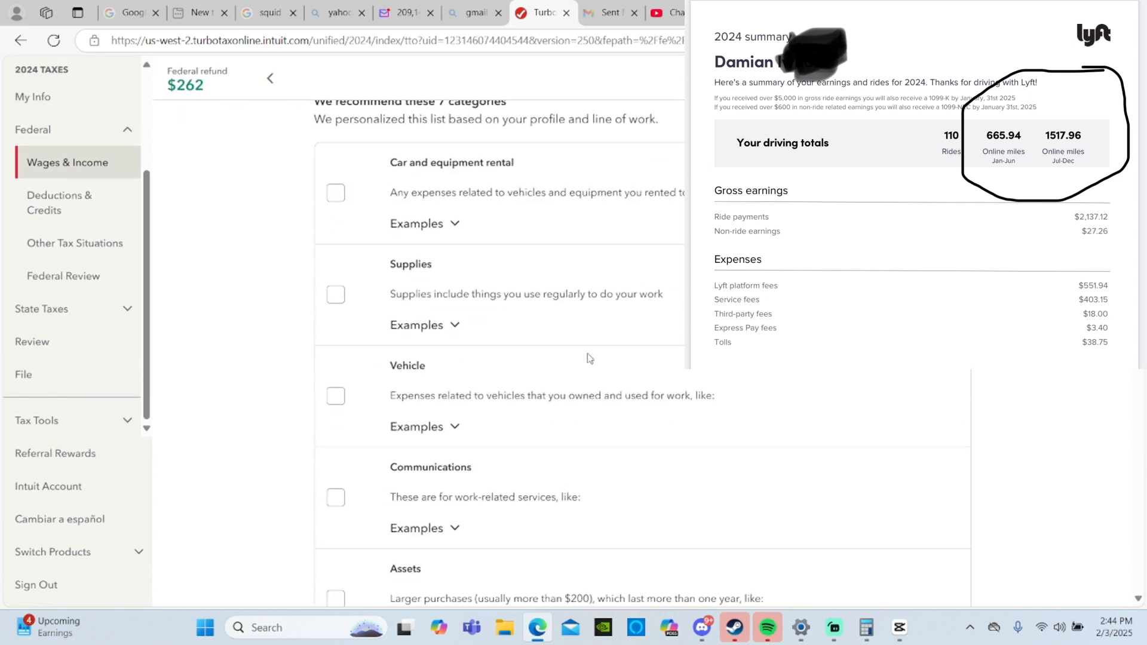
click(337, 399)
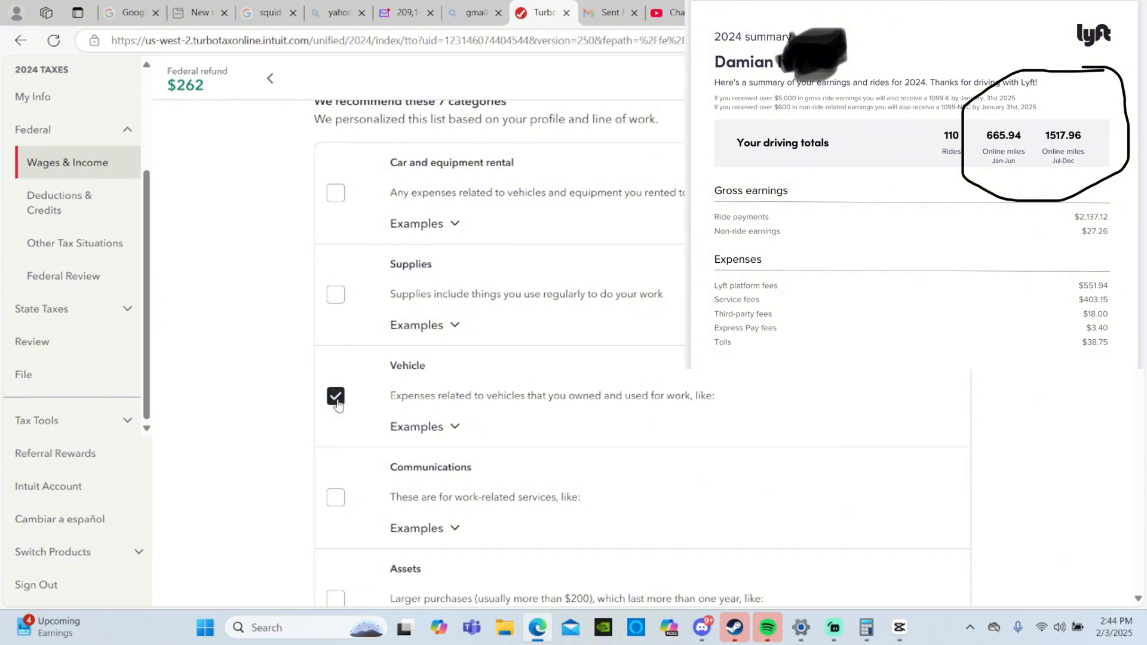
click(336, 294)
scroll(335, 298, down, 3)
scroll(335, 300, down, 3)
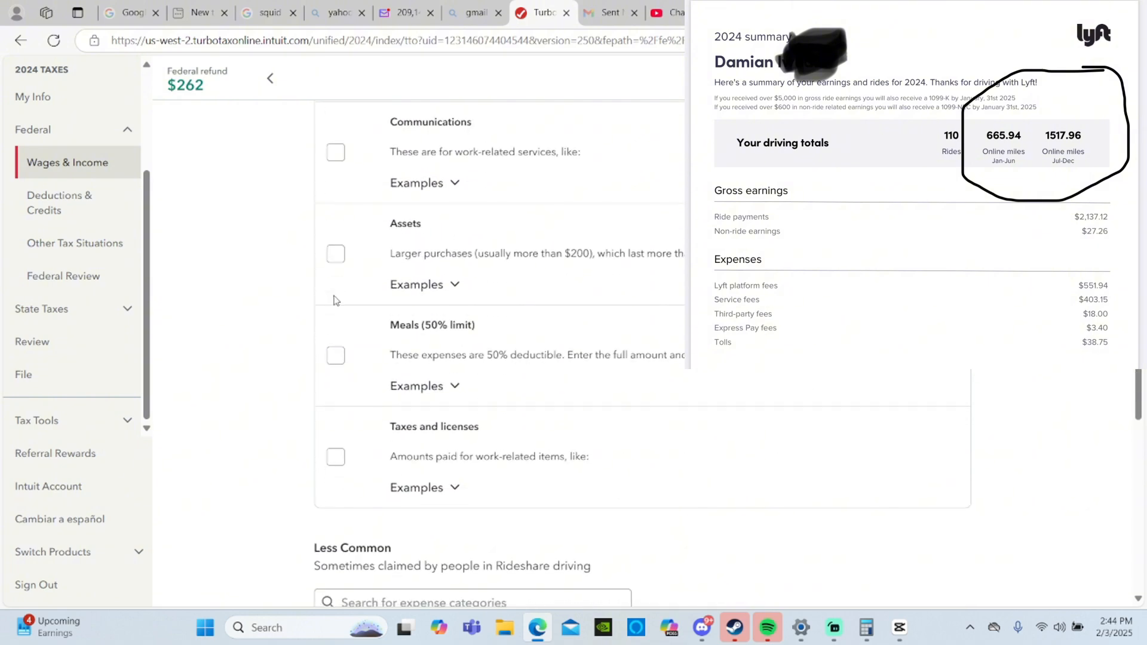
- Search the less common expense categories for "comm" and clear the search
scroll(334, 301, down, 10)
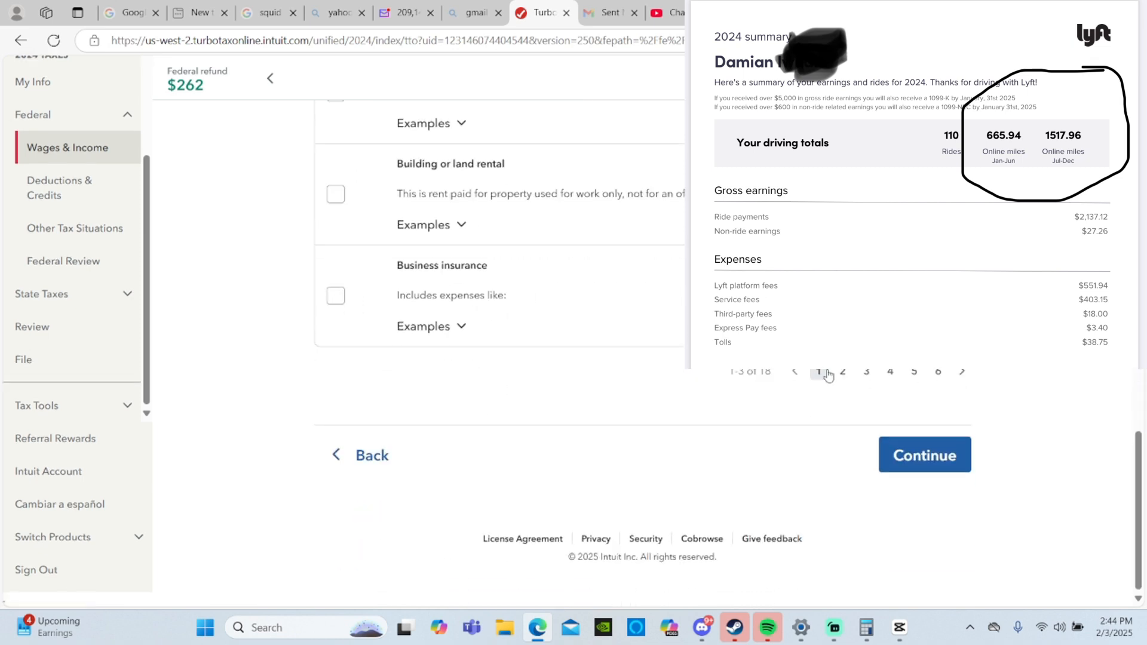
scroll(827, 376, up, 4)
click(484, 260)
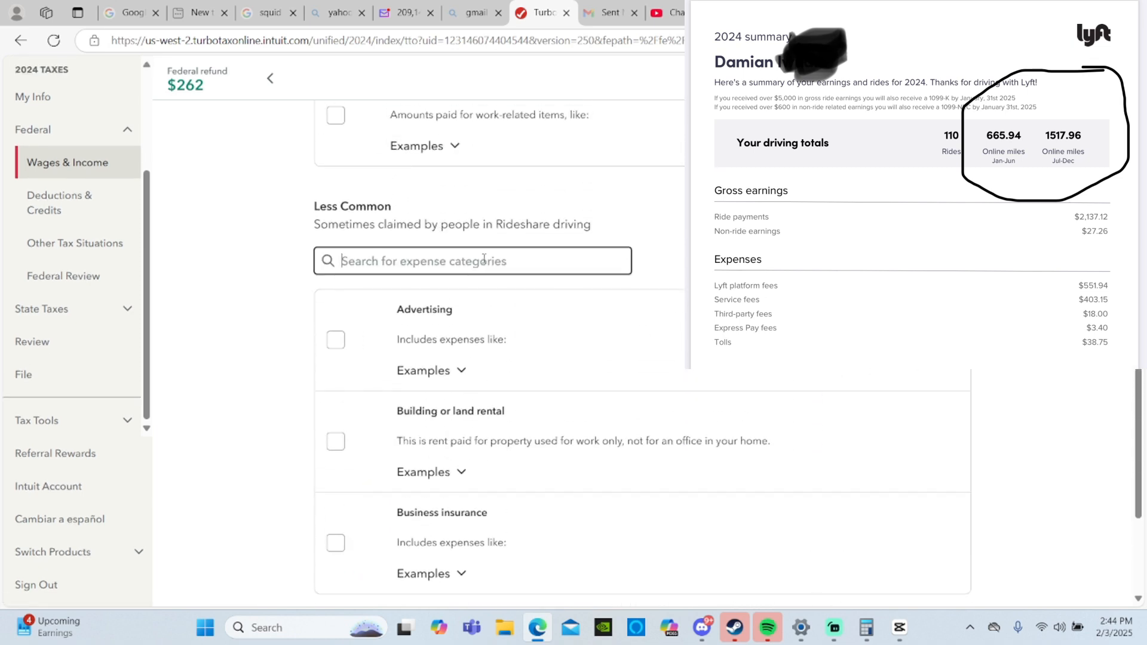
text(domm)
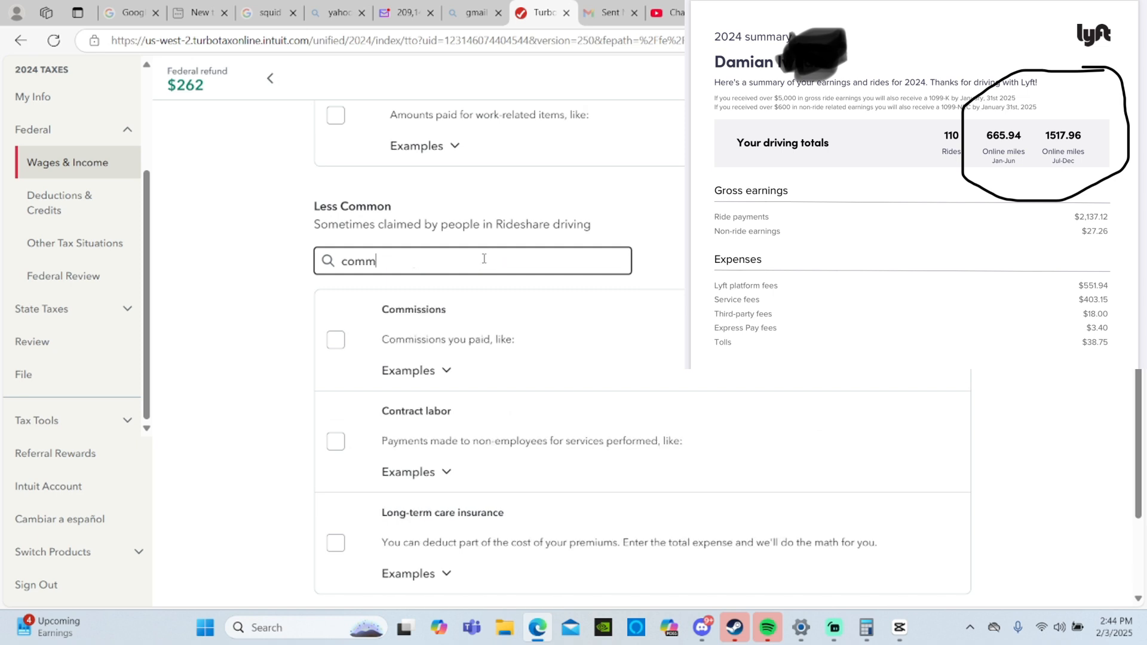
key(BackSpace)
key(BackSpace)
key(BackSpace)
key(BackSpace)
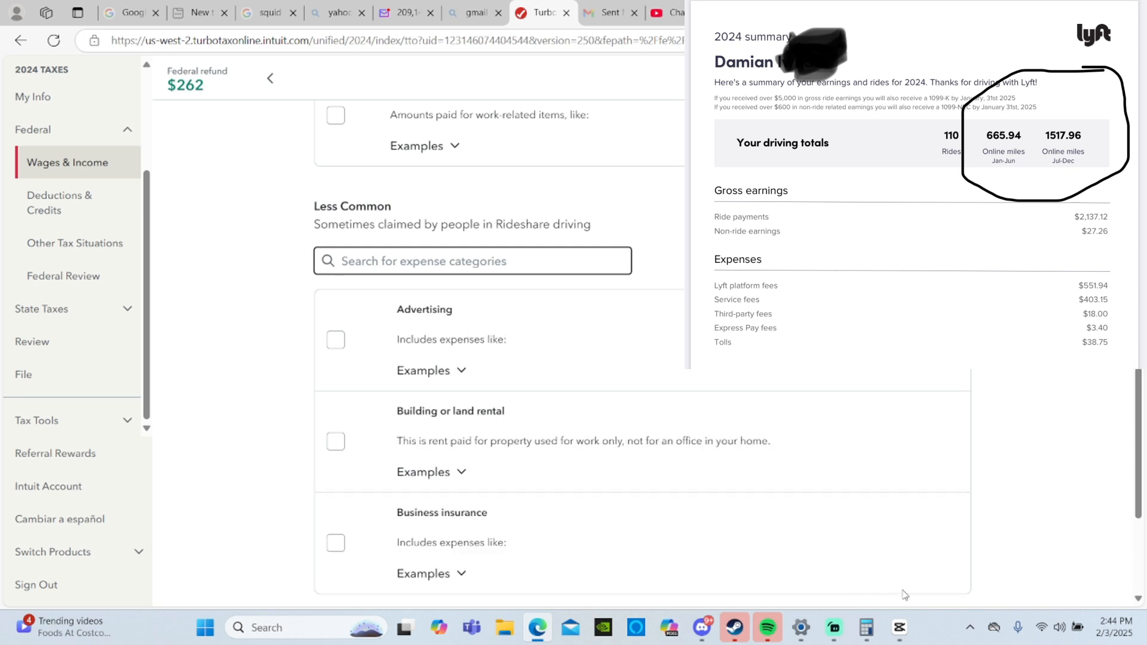
- Continue past the categories, answering No to rentals, Yes to internet or cellular service and No to major purchases, and proceed to the expense list
scroll(830, 479, down, 5)
click(923, 465)
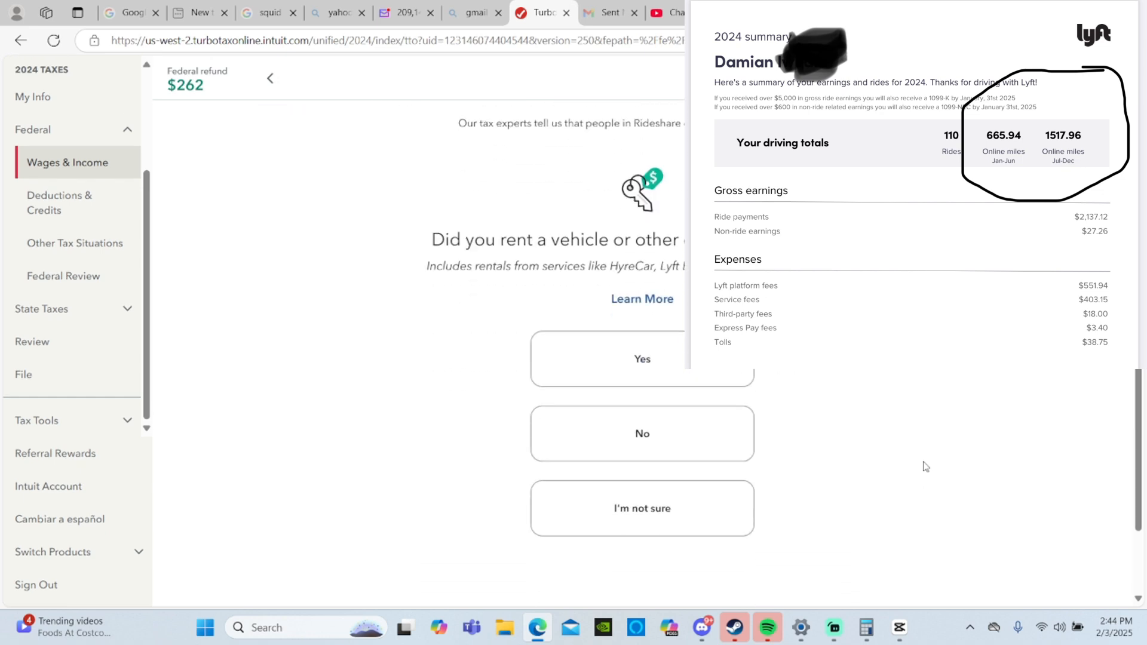
click(715, 437)
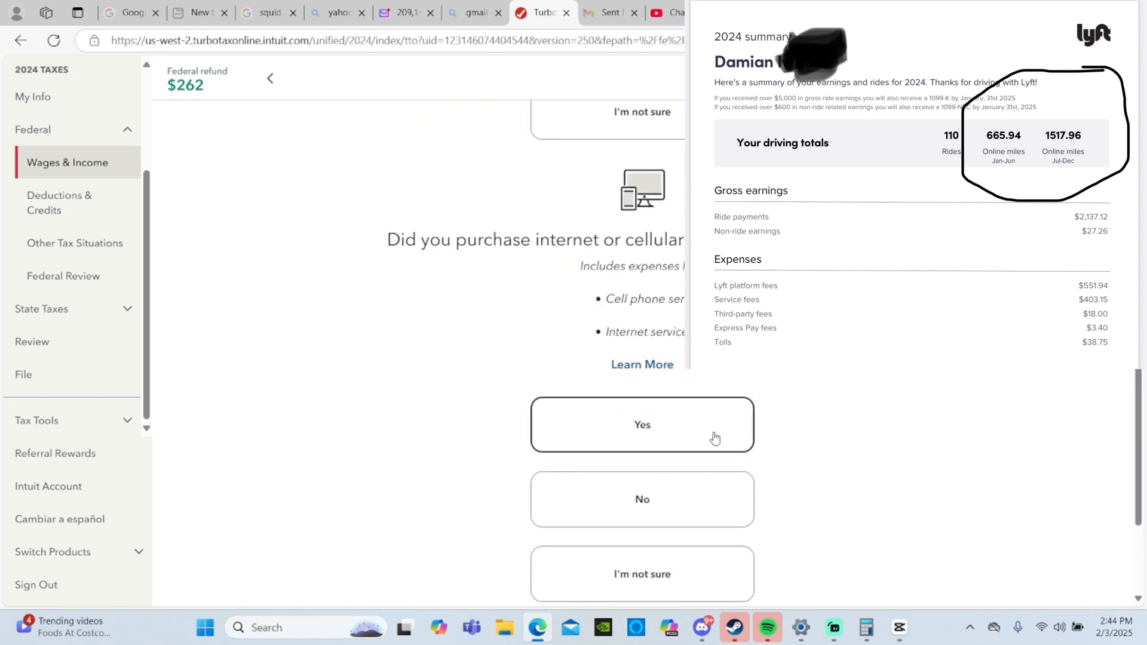
click(728, 438)
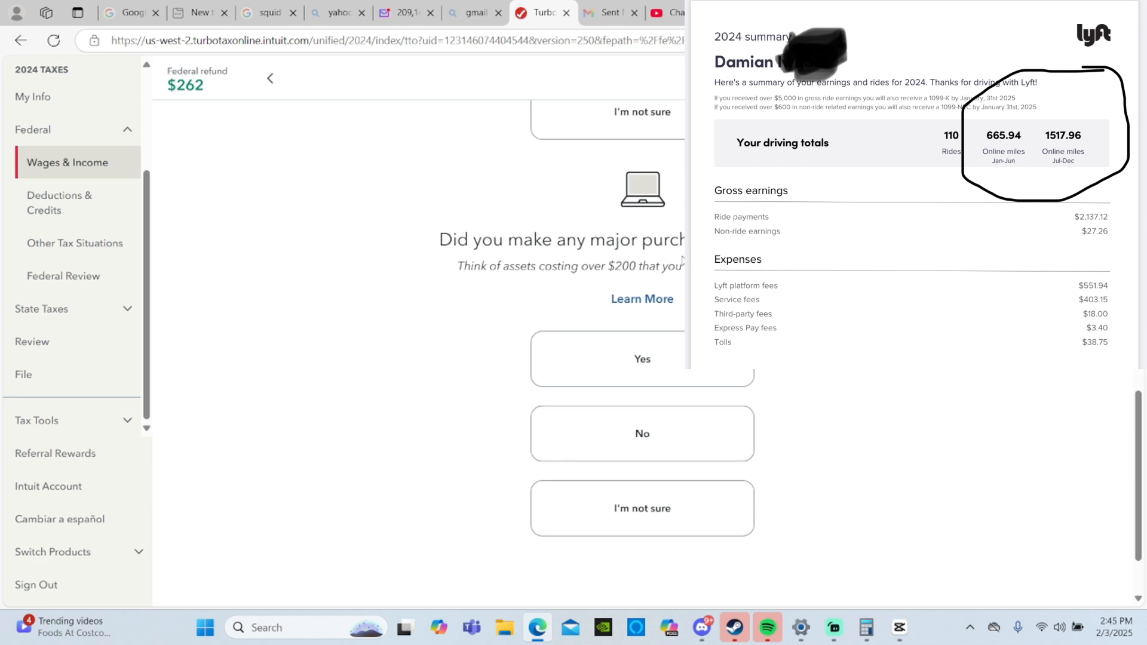
click(679, 443)
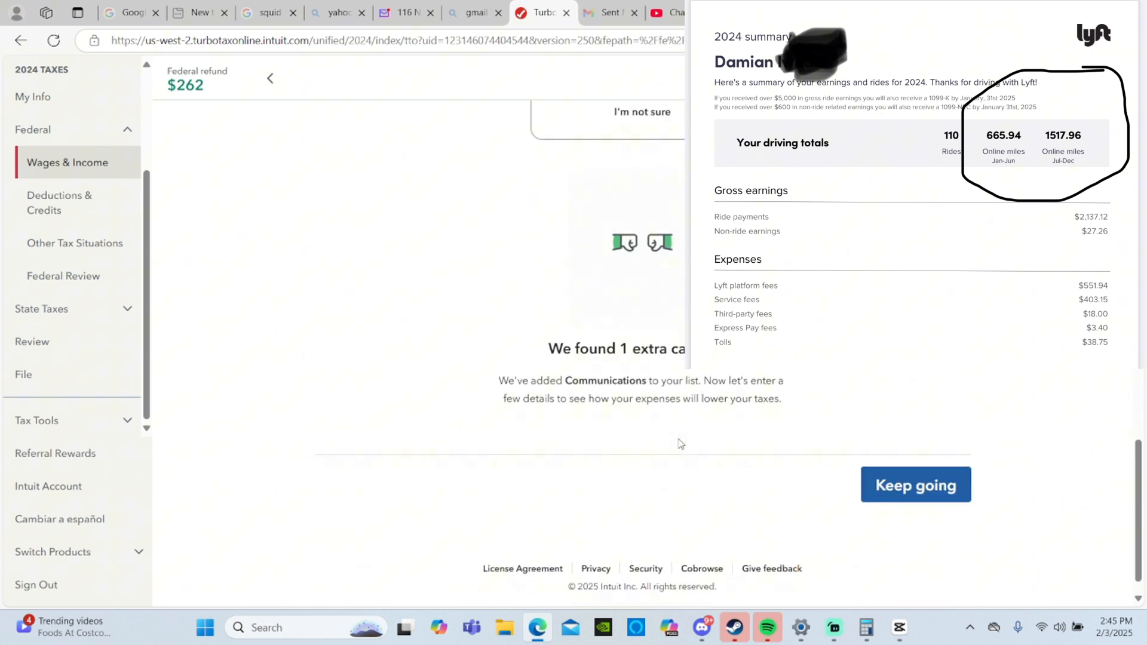
click(941, 489)
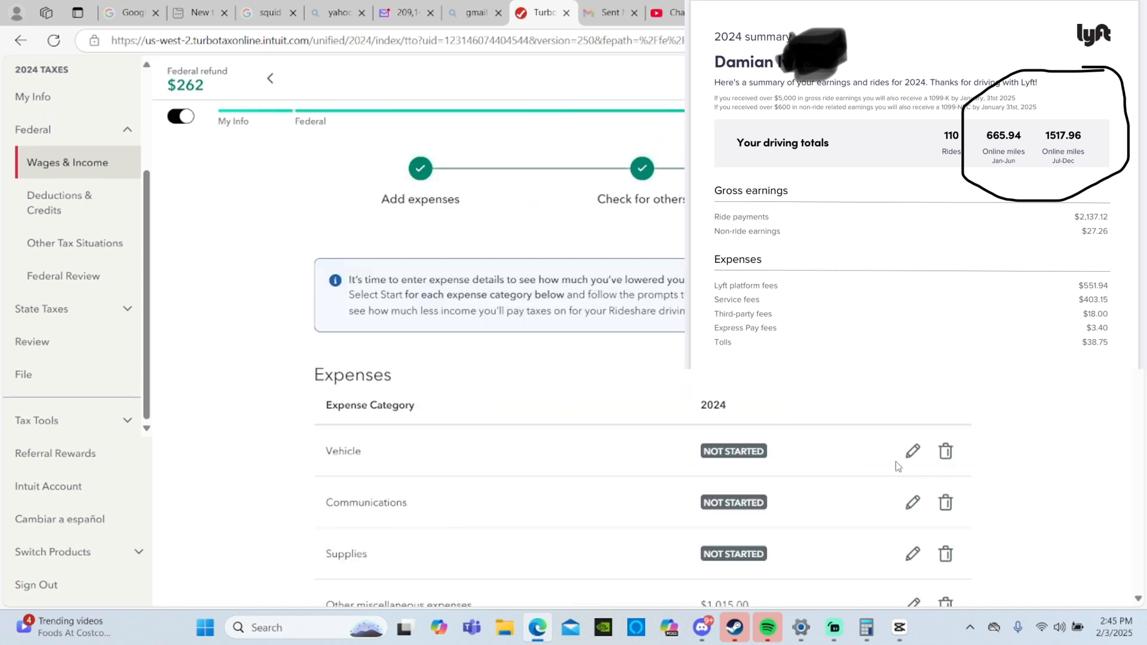
- Start the Vehicle expense entry and confirm that a car or truck was used for the work
scroll(914, 448, down, 1)
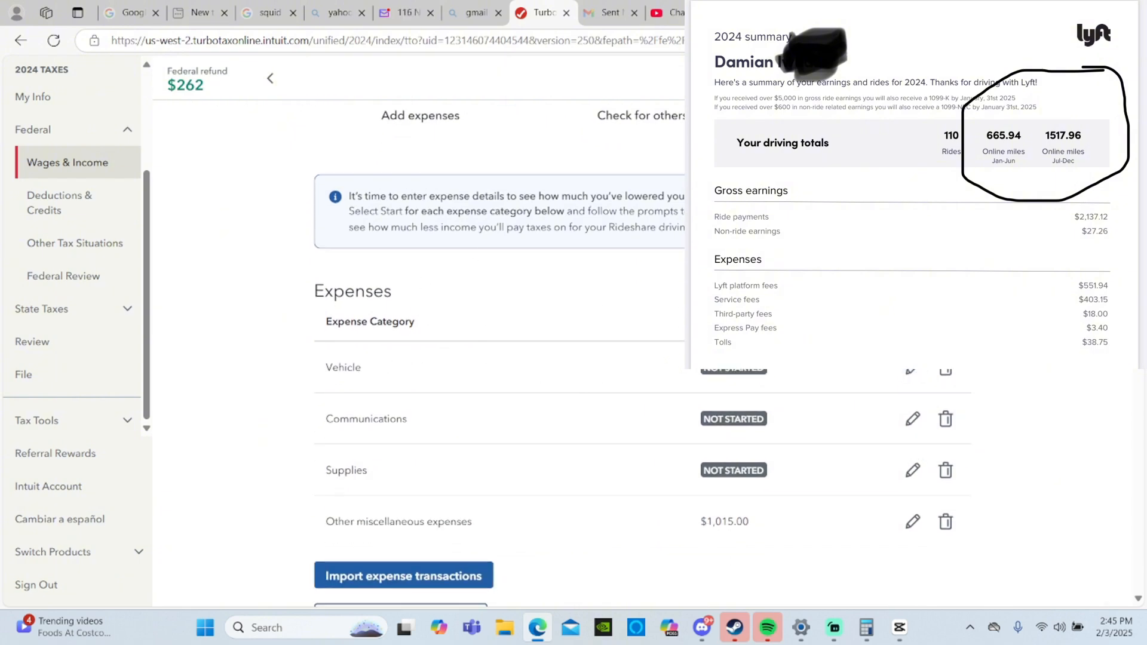
click(911, 370)
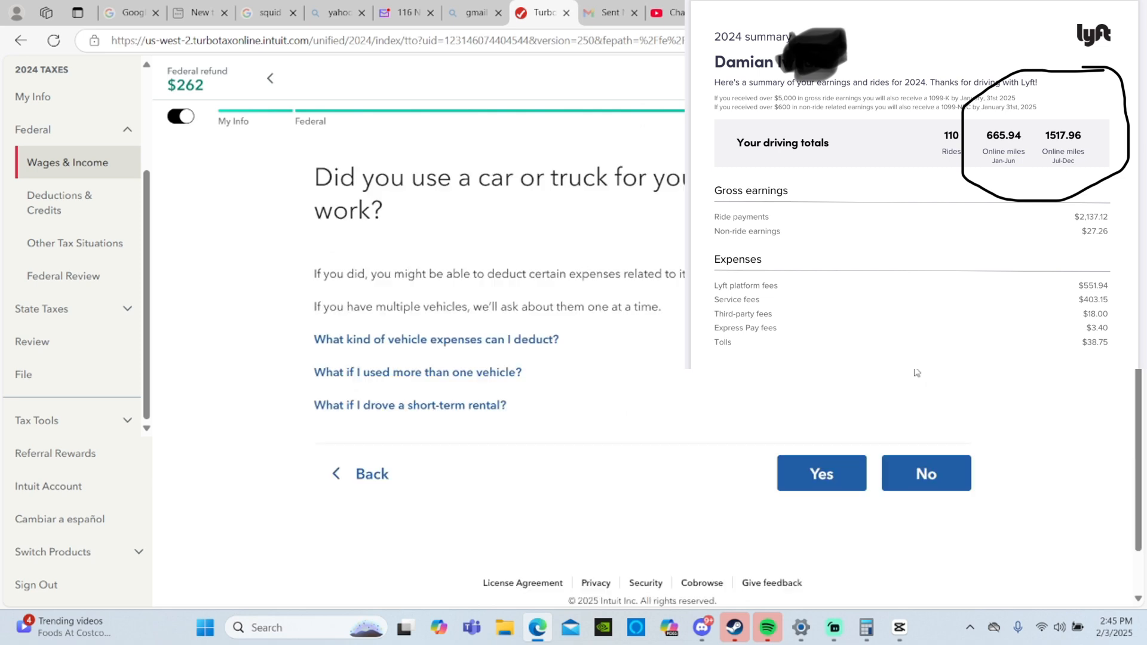
click(812, 472)
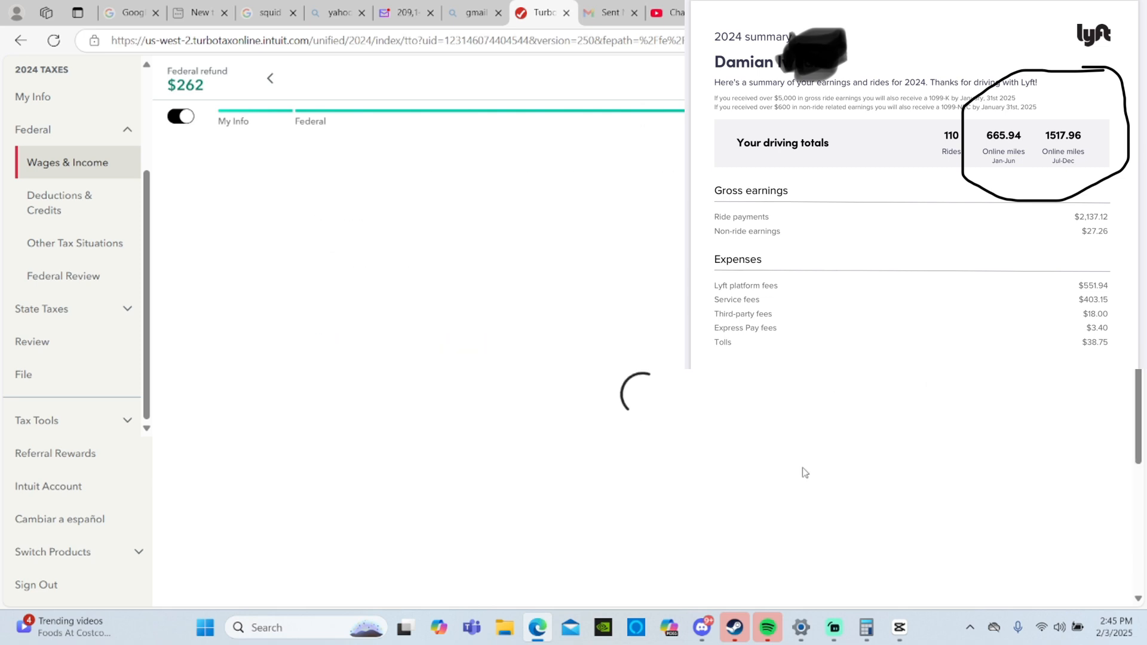
- Enter the vehicle as ford fusion, type Auto under 6,000 lbs, used for work since 07/10/2018, and submit the vehicle info
click(430, 263)
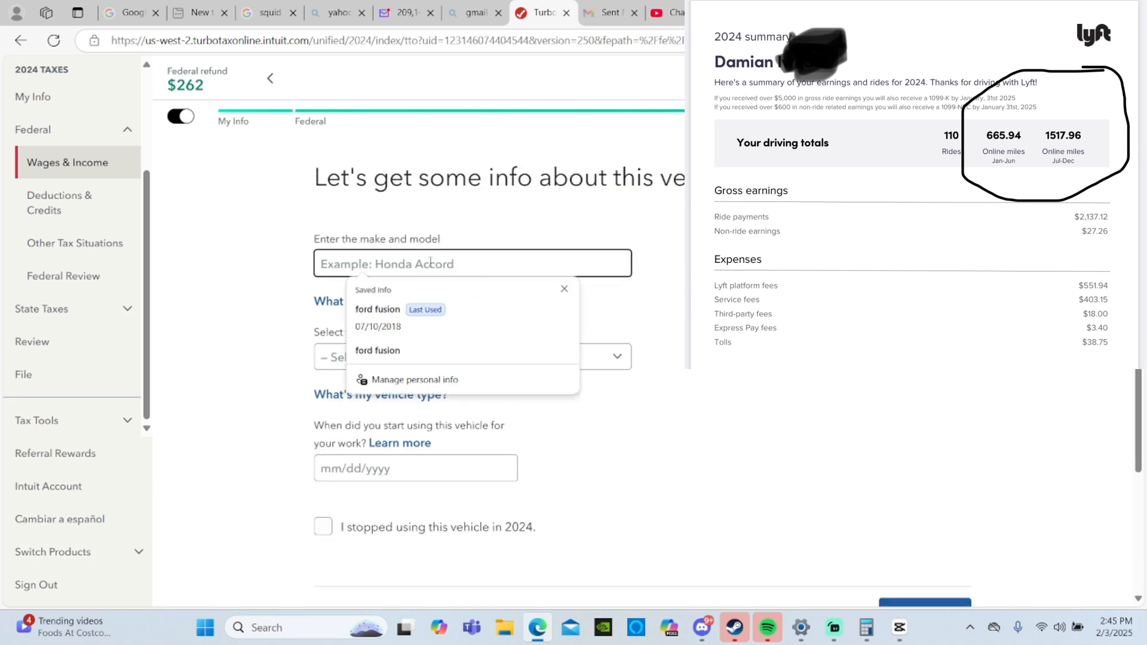
click(456, 320)
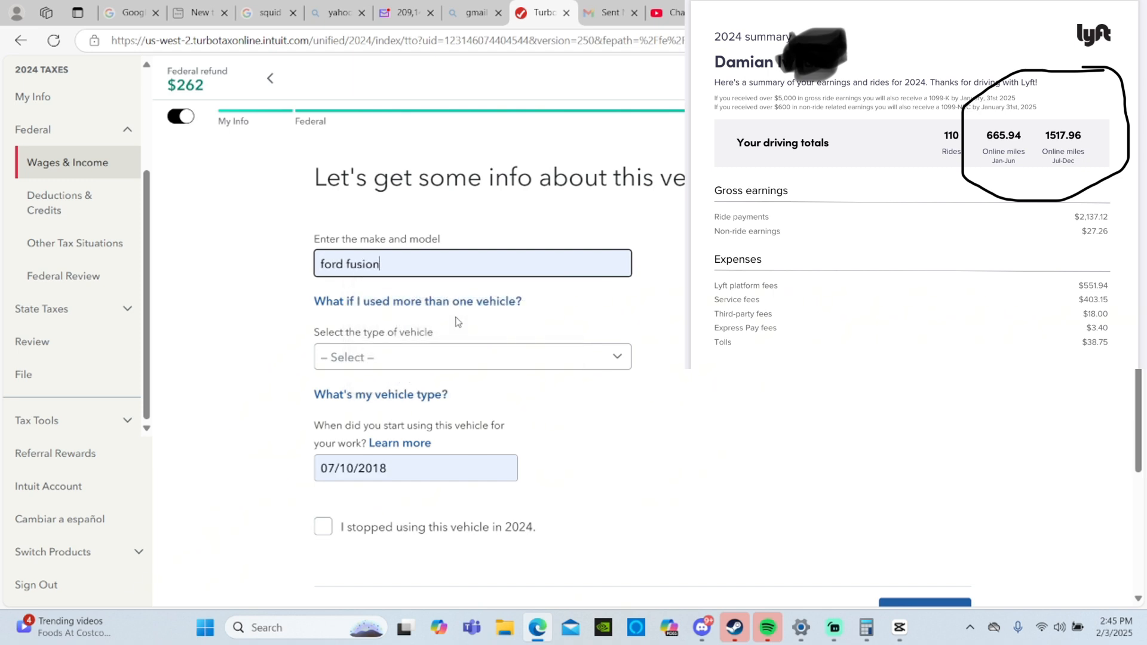
click(494, 357)
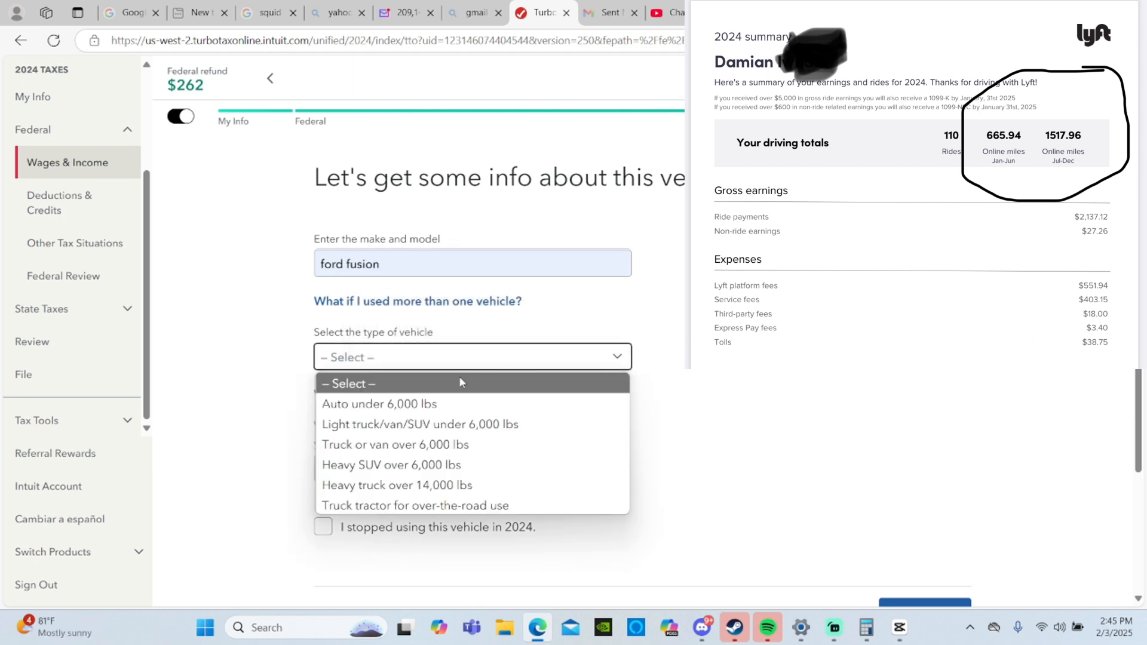
click(431, 403)
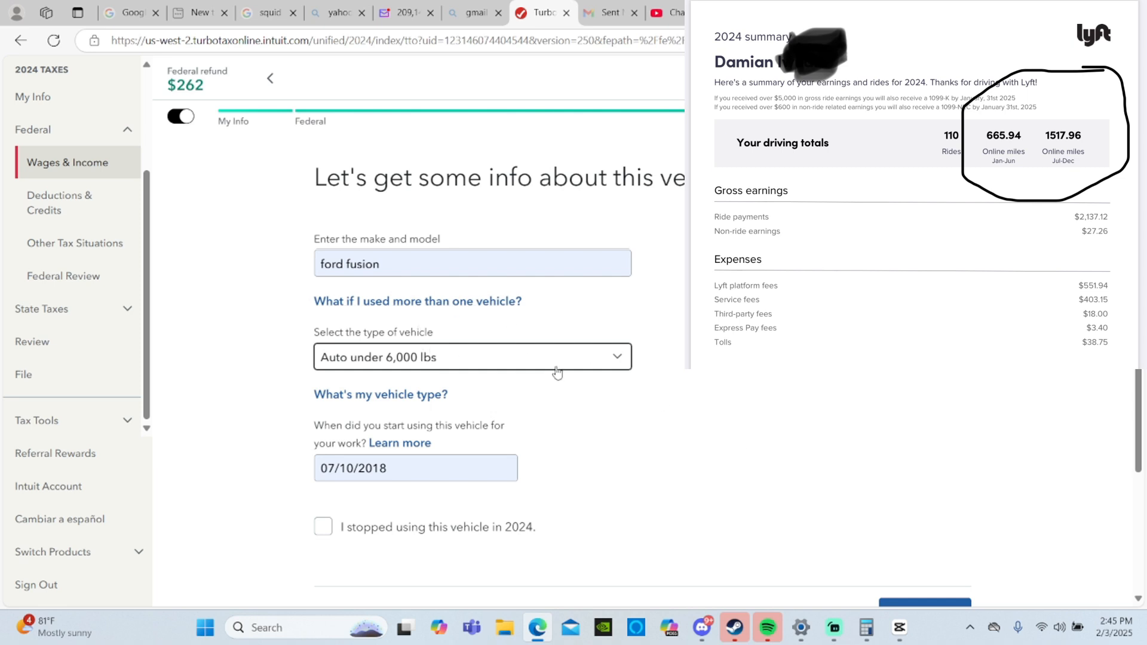
scroll(557, 371, down, 2)
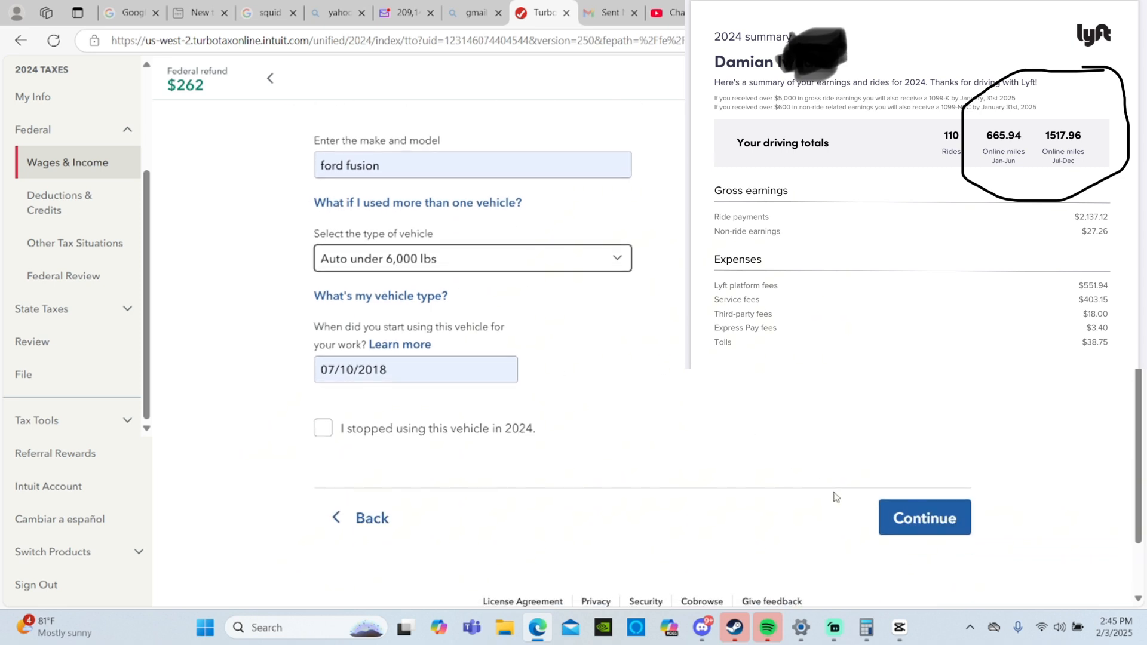
click(905, 525)
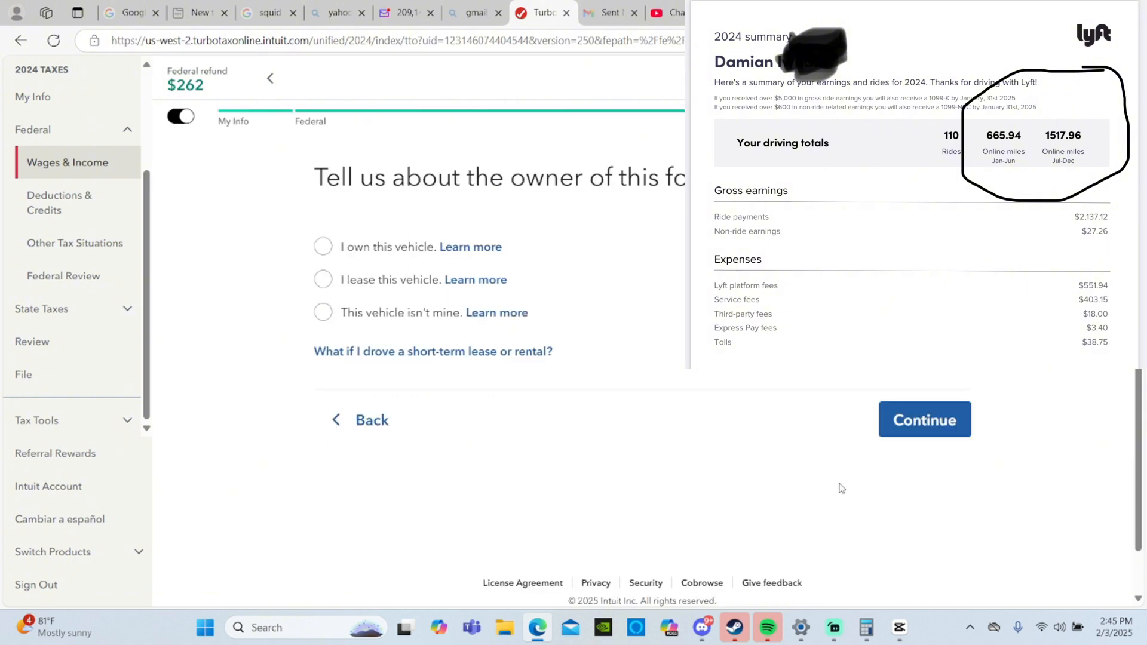
- Declare the ford fusion owned, available for personal use with no other personal vehicle, and its work miles tracked
click(384, 252)
click(924, 420)
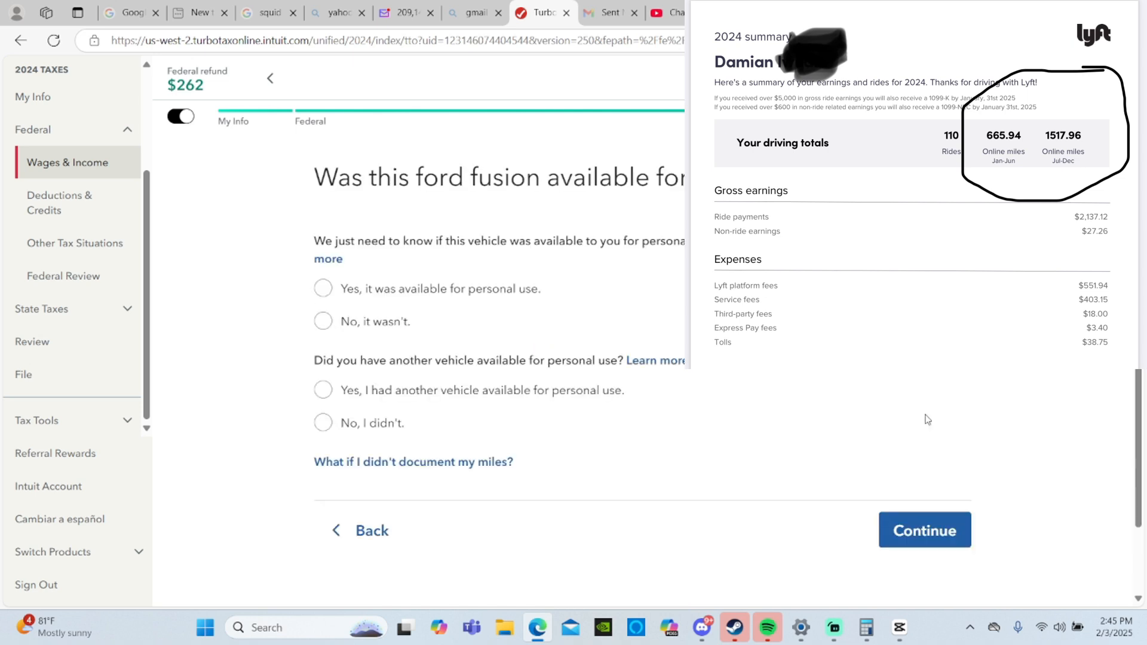
click(426, 303)
click(353, 424)
click(954, 545)
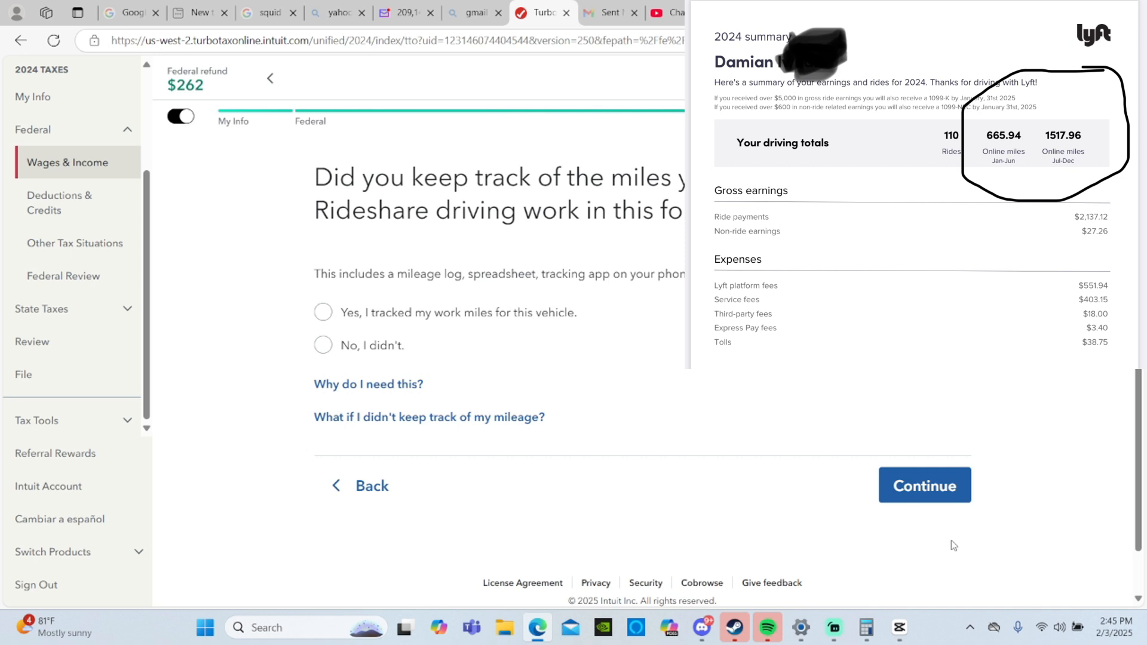
click(475, 323)
click(925, 491)
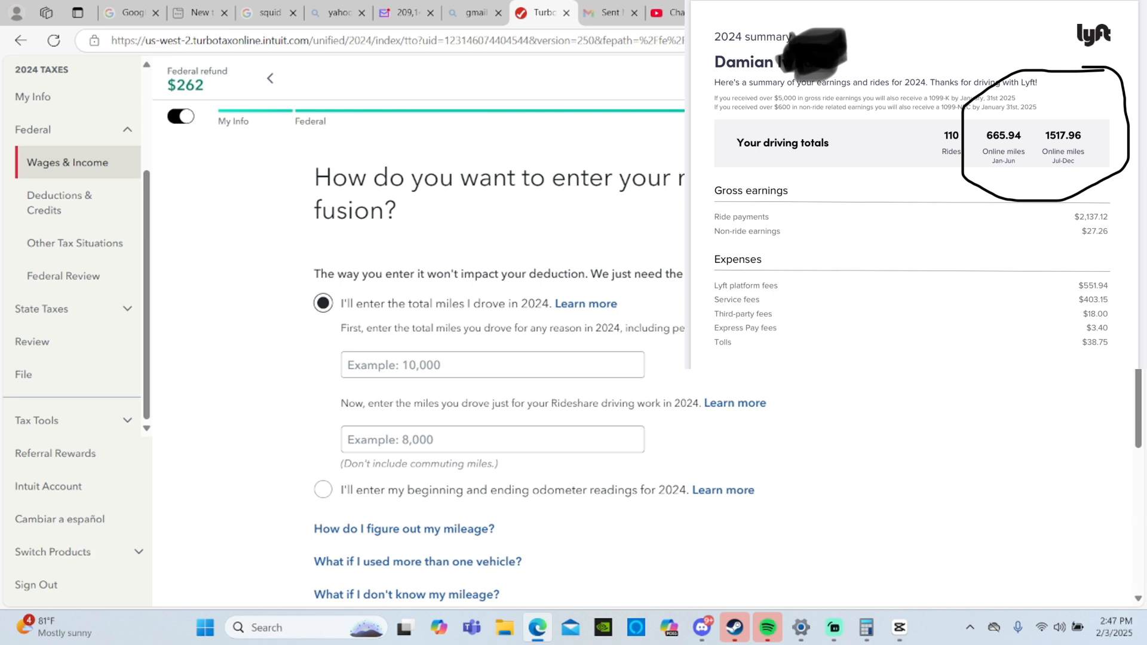
- Switch to Calculator and add the two Lyft online mileage figures, 665.94 and 1517.96
click(565, 438)
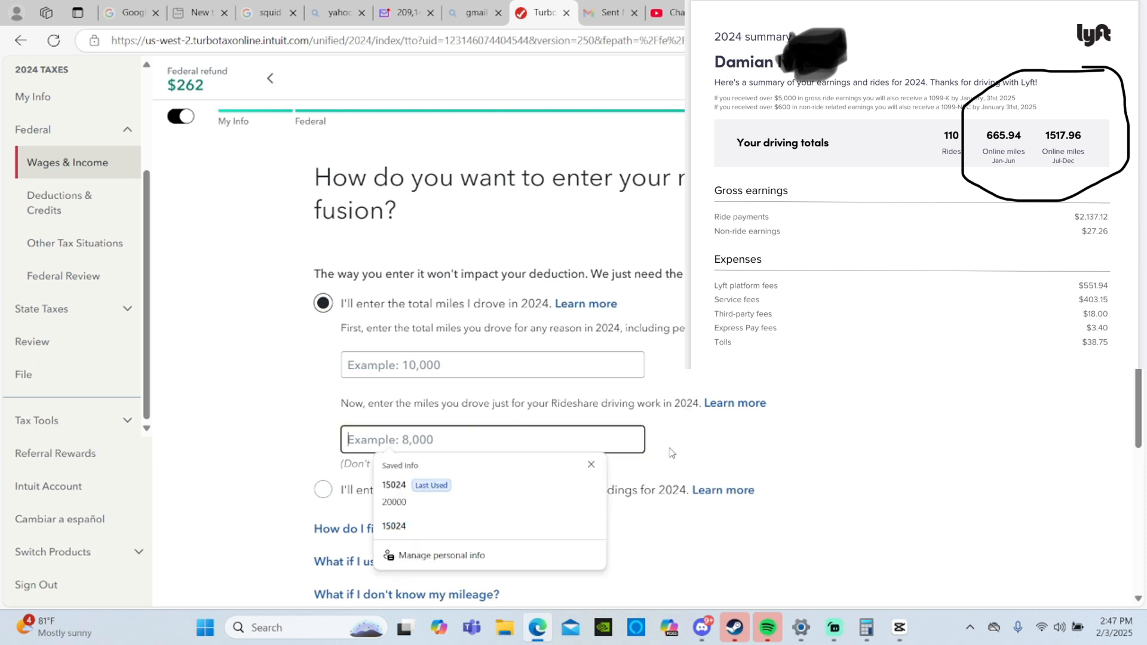
click(684, 458)
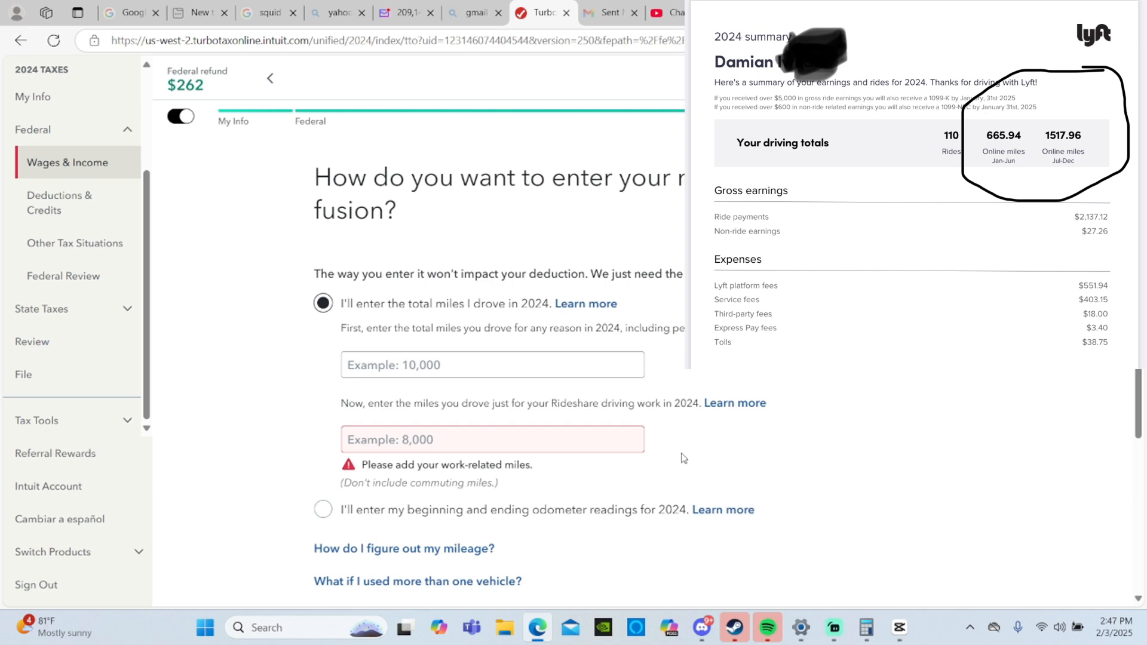
key(super)
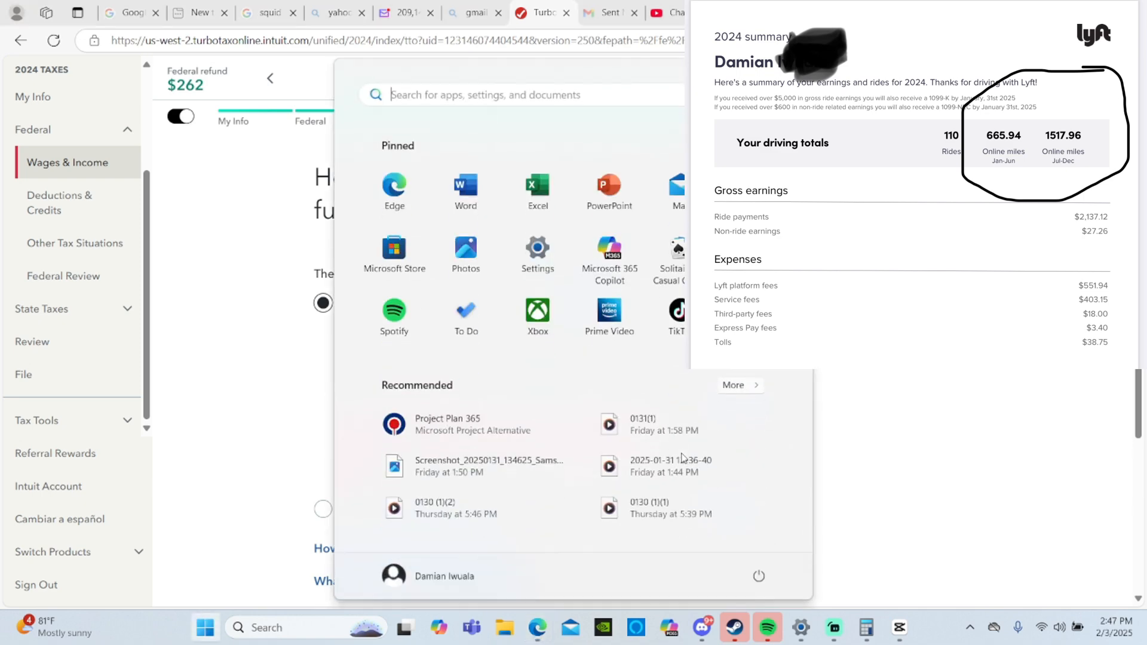
text(cal)
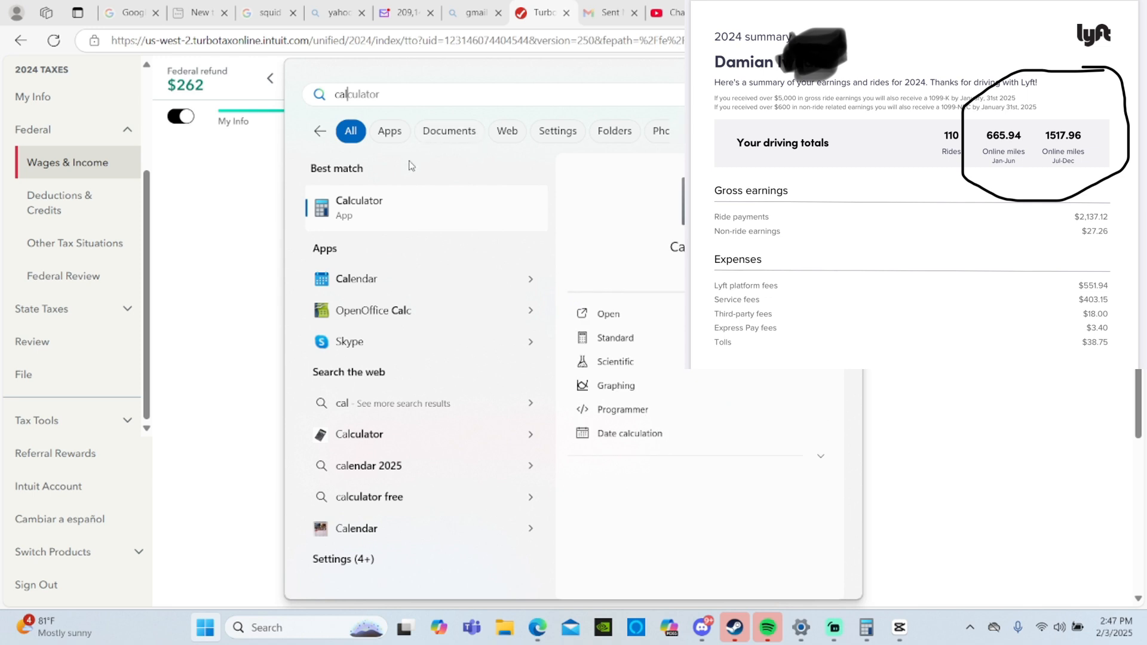
click(411, 209)
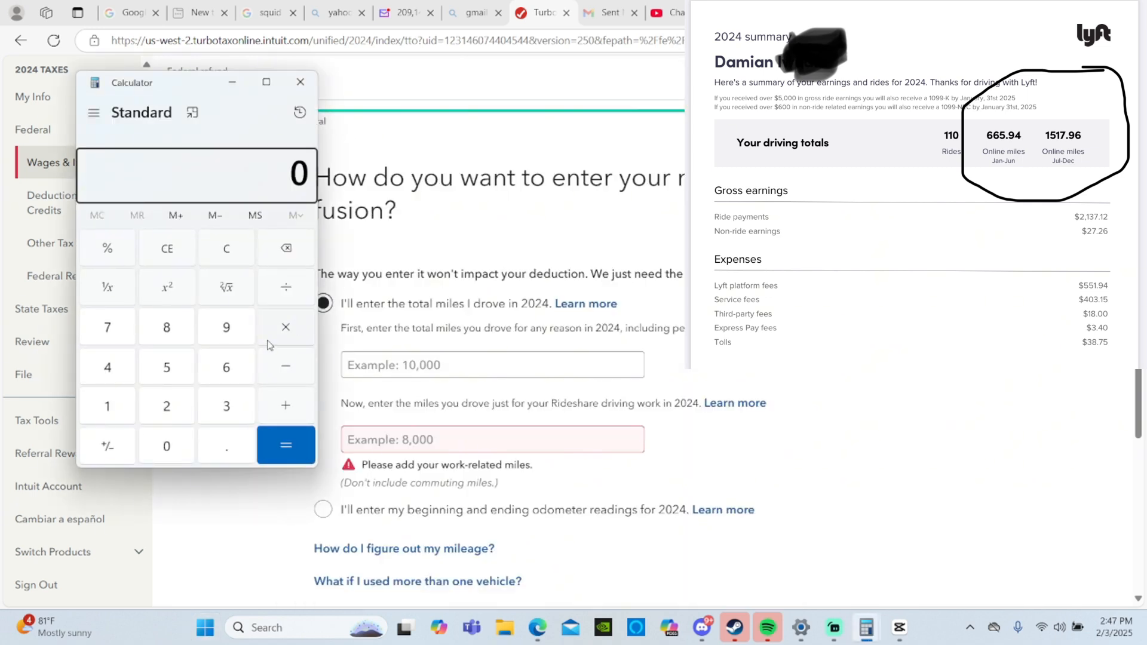
double_click(227, 366)
click(175, 371)
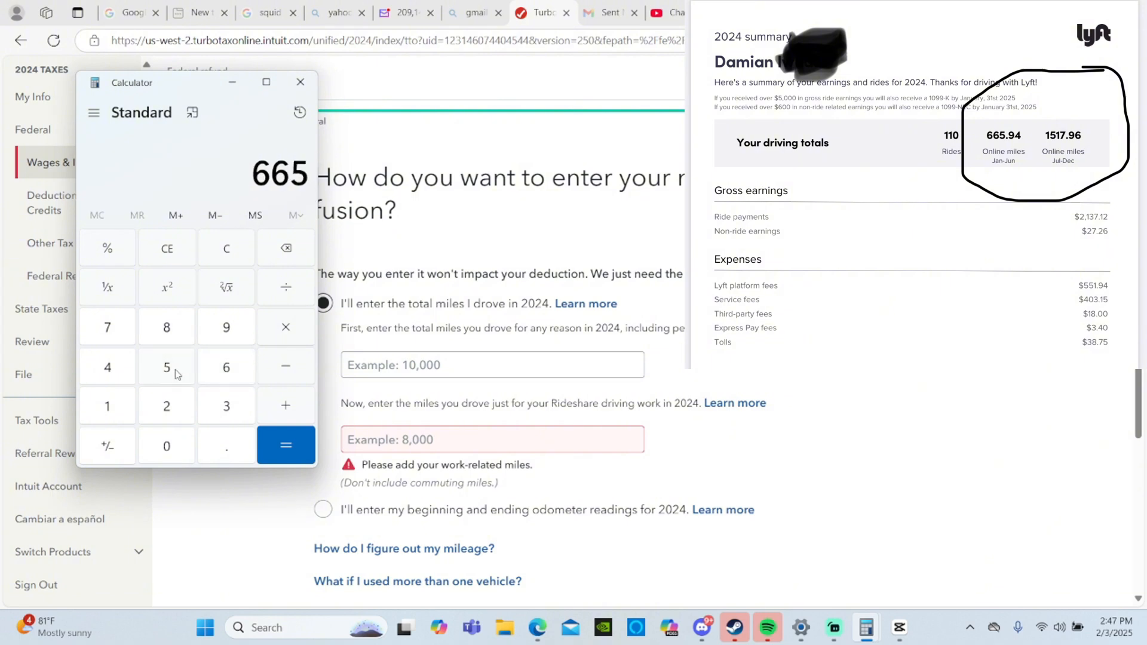
click(225, 450)
click(225, 327)
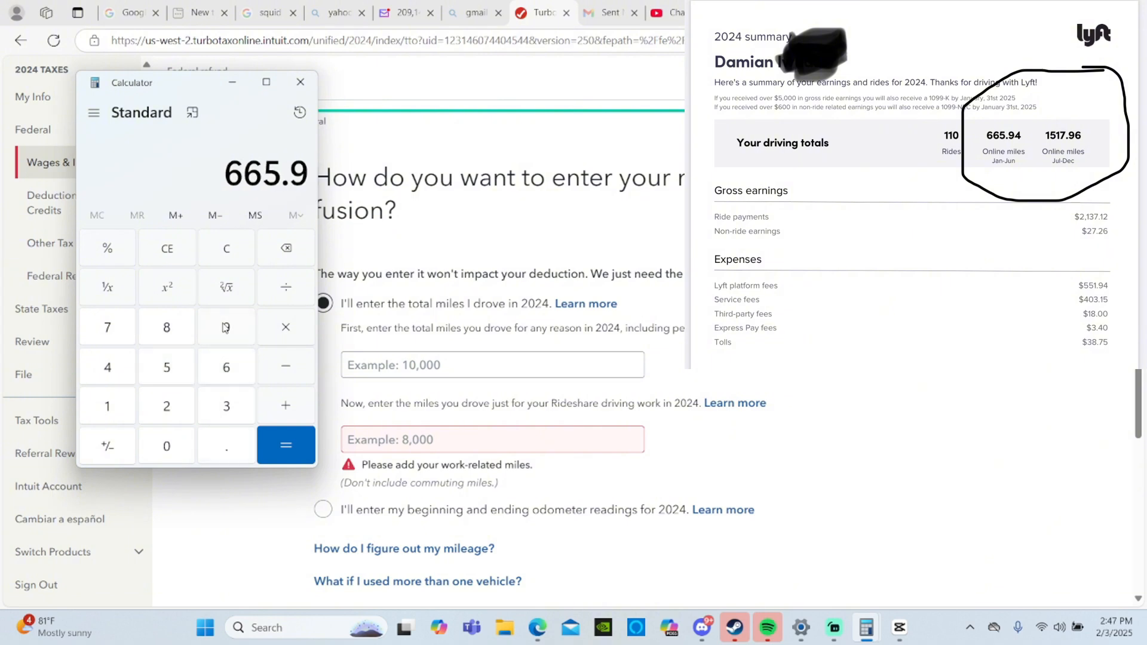
click(105, 382)
click(281, 406)
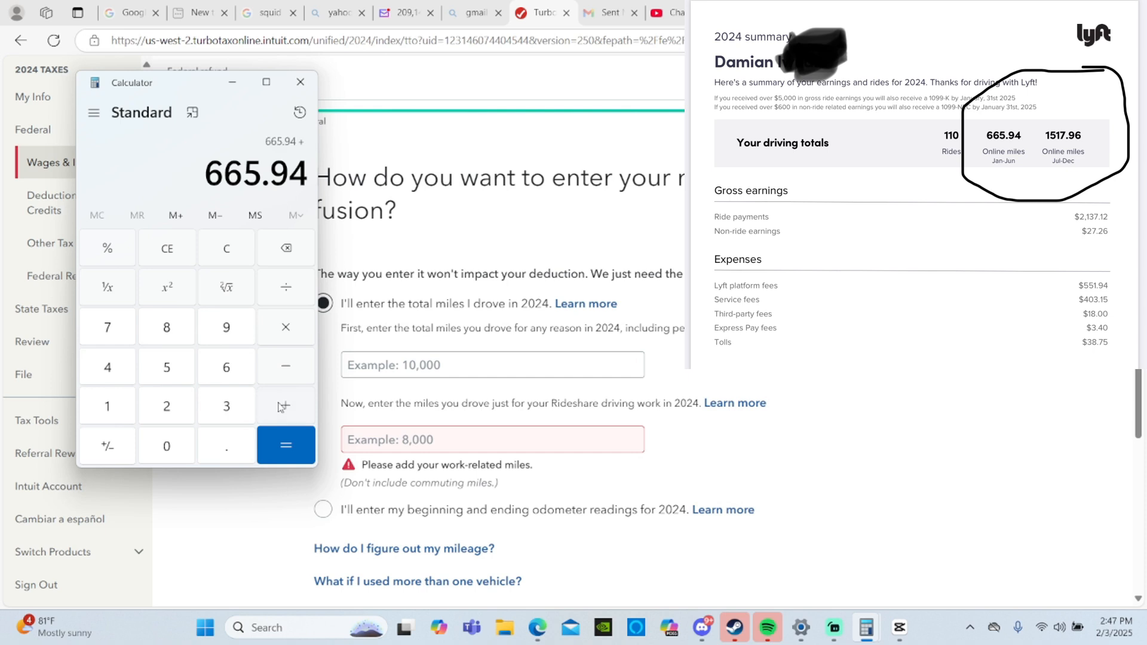
click(113, 407)
click(166, 380)
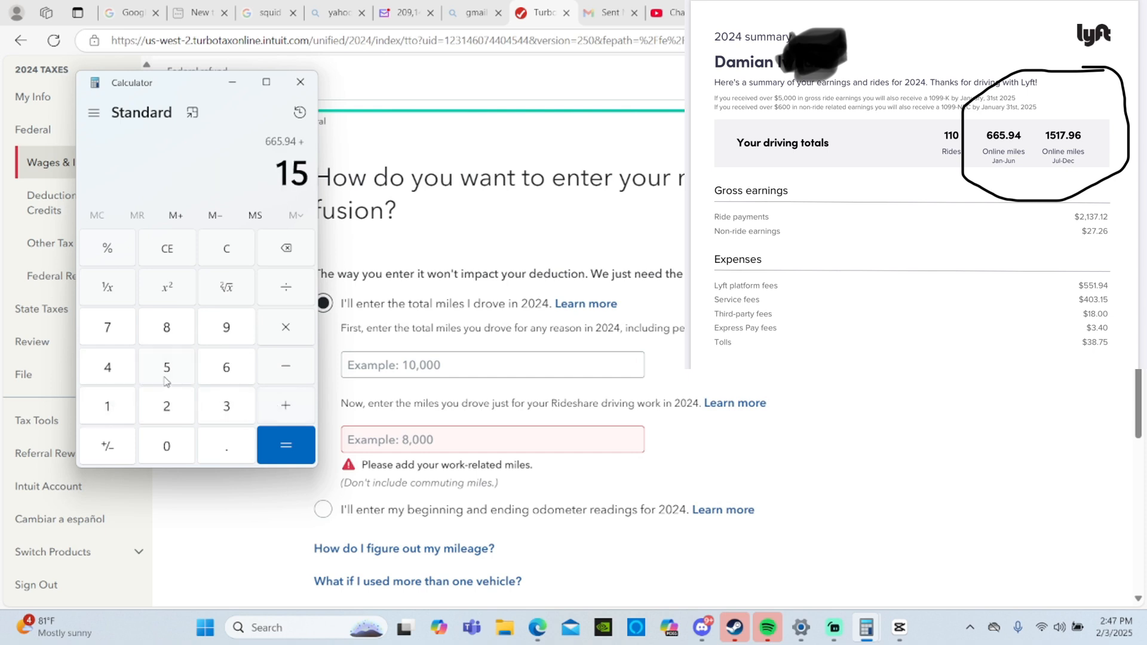
click(111, 419)
click(110, 329)
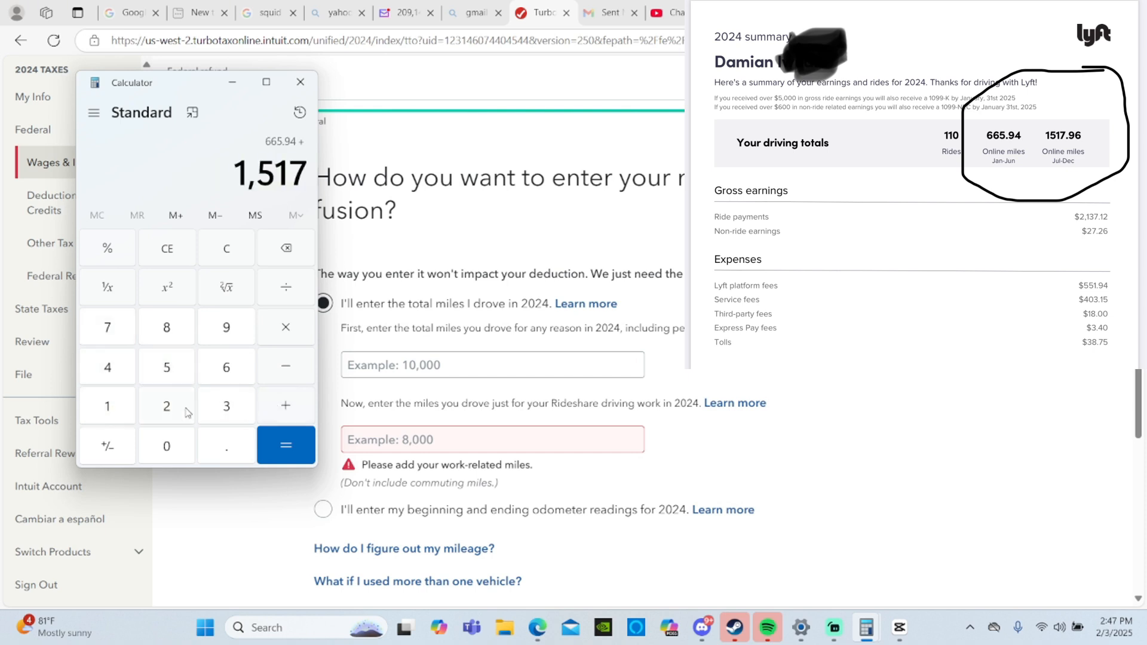
click(224, 445)
click(228, 330)
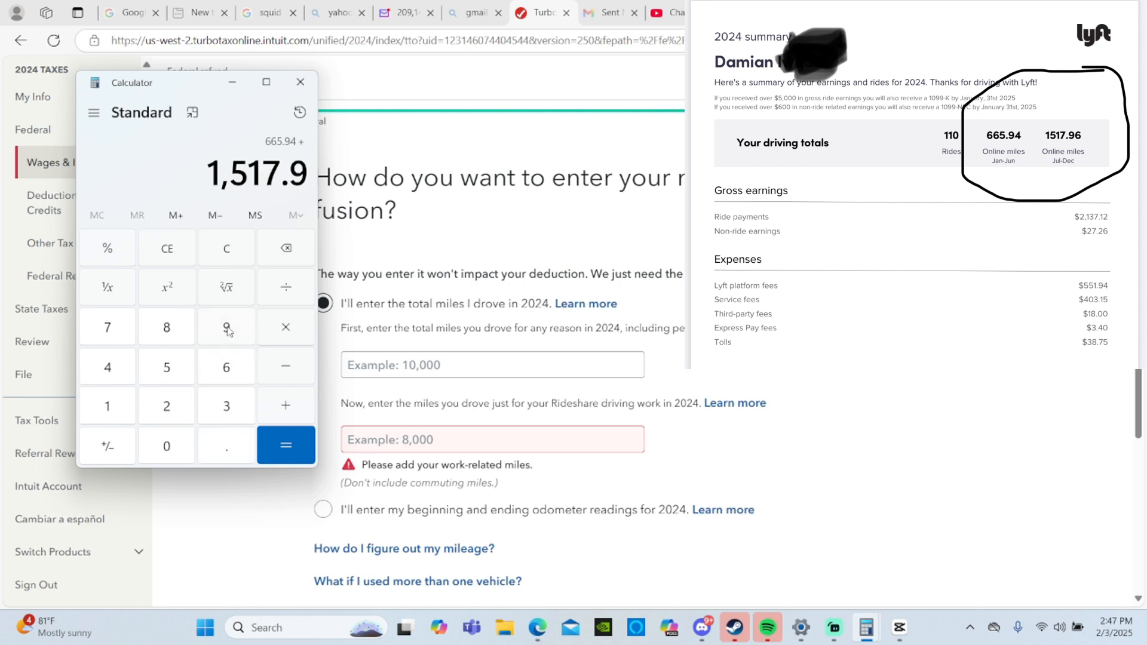
click(236, 370)
click(291, 442)
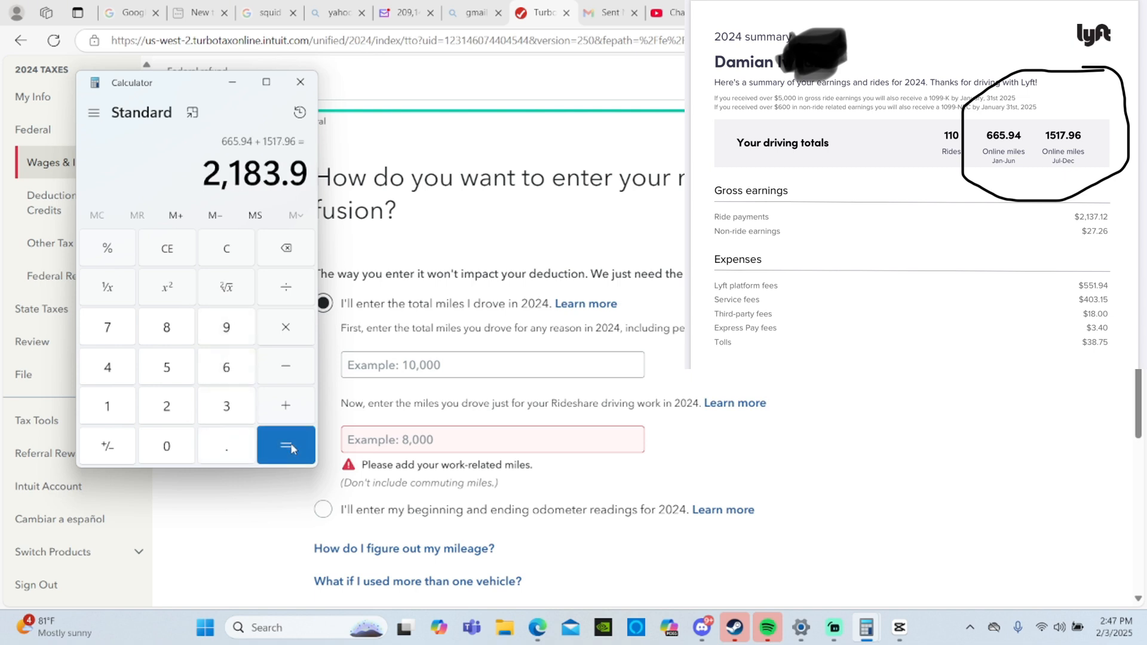
- Return to the tax return and enter 2183.9 as the miles driven just for Rideshare driving work in 2024
click(409, 458)
click(417, 444)
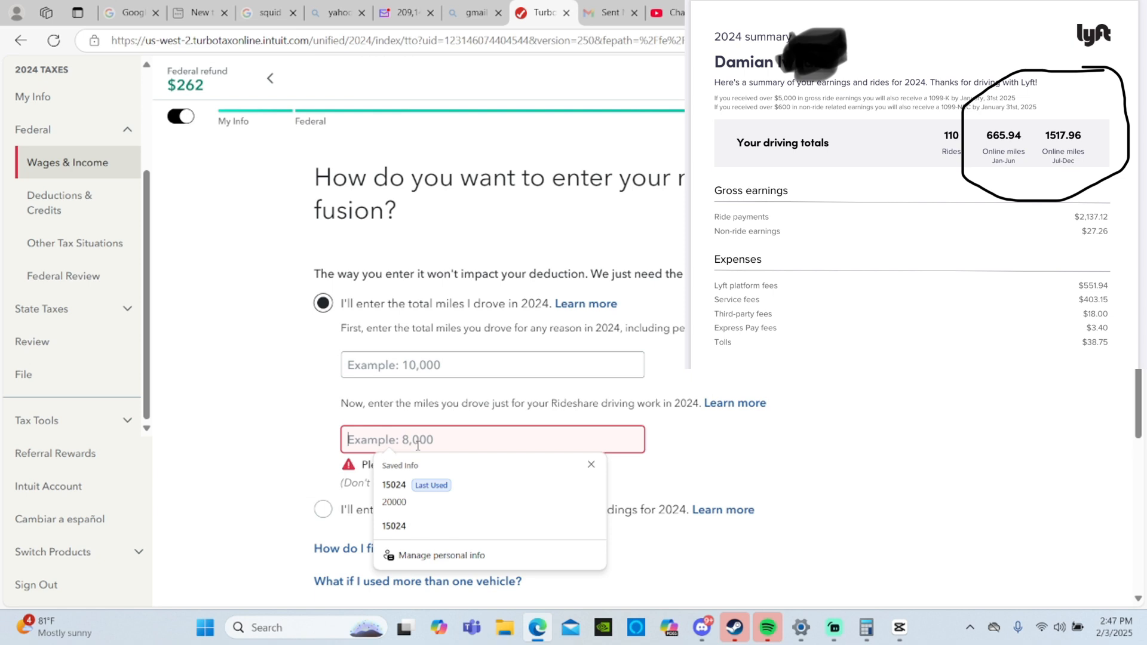
text(2183)
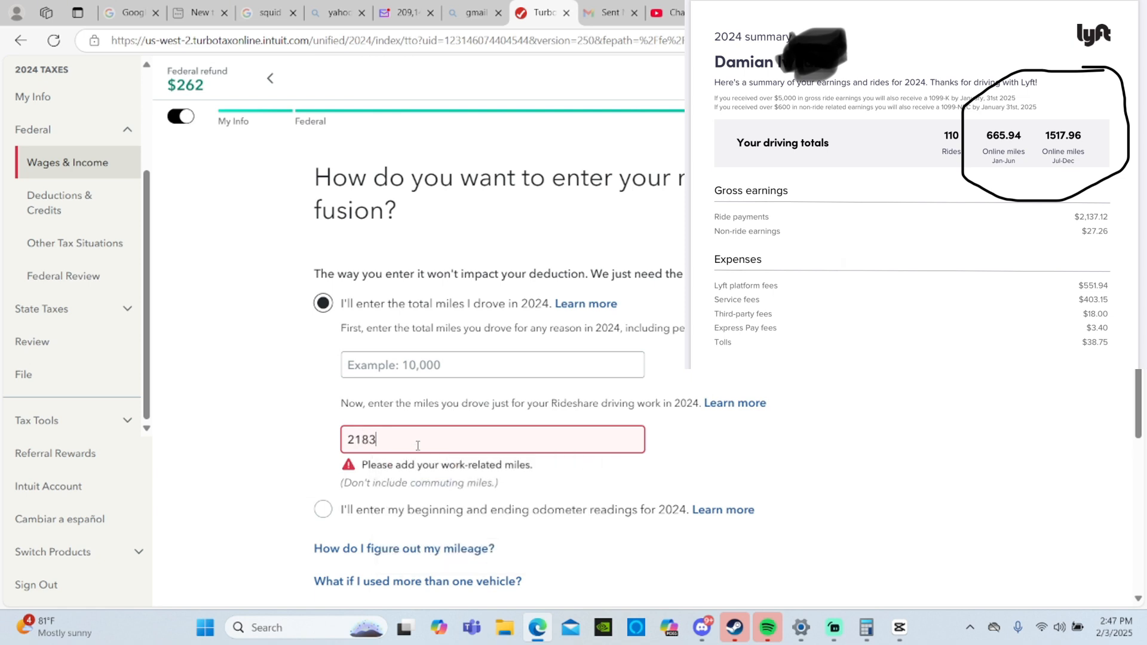
mouse_move(866, 628)
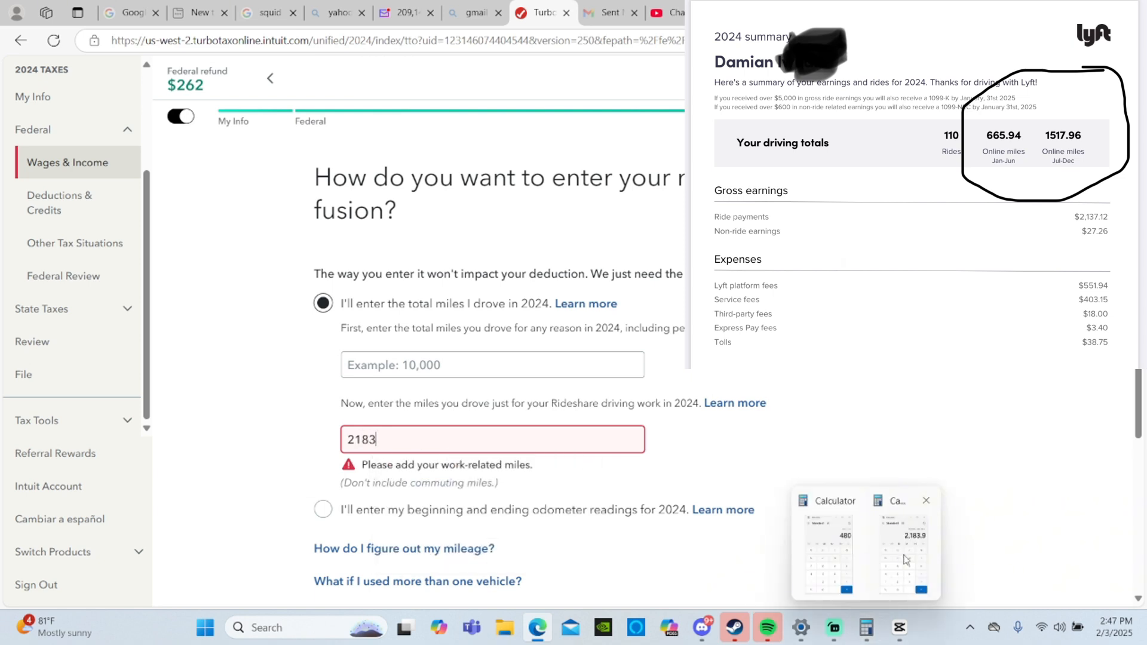
mouse_move(907, 558)
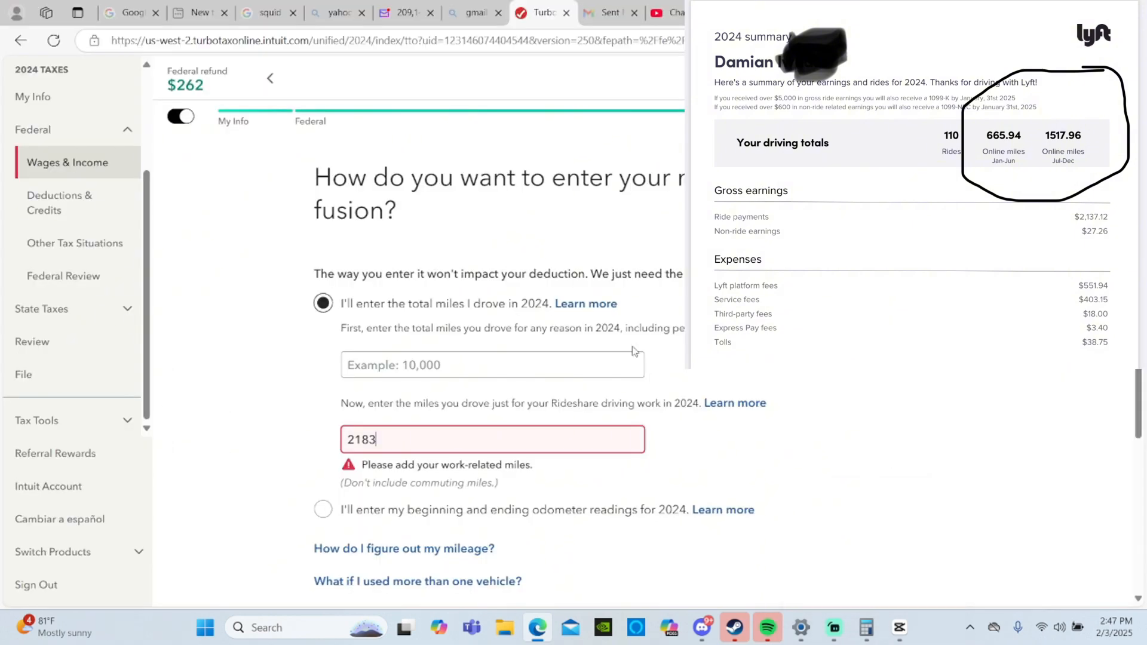
key(BackSpace)
text(3.9)
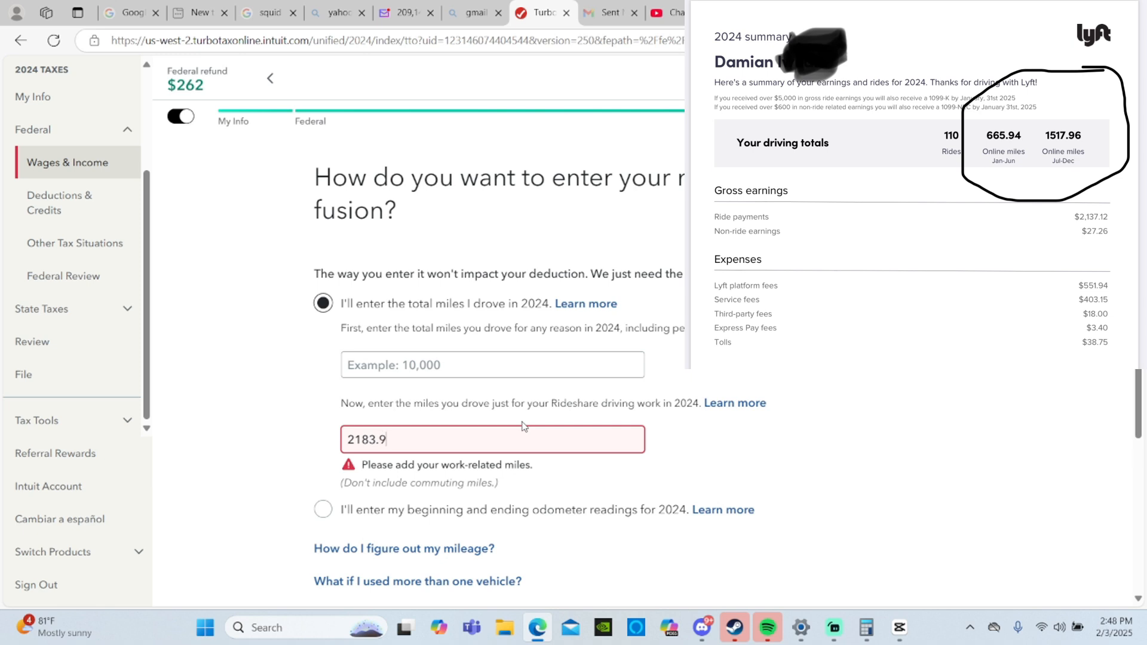
- Round the Rideshare driving work miles up to 2184
click(478, 367)
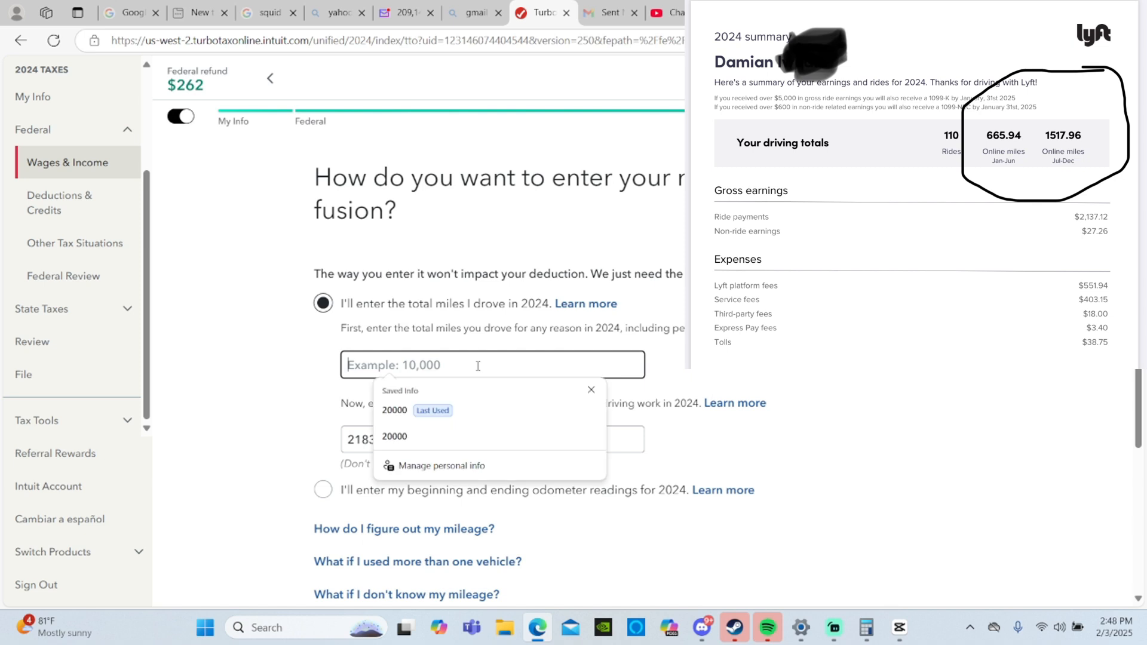
click(724, 398)
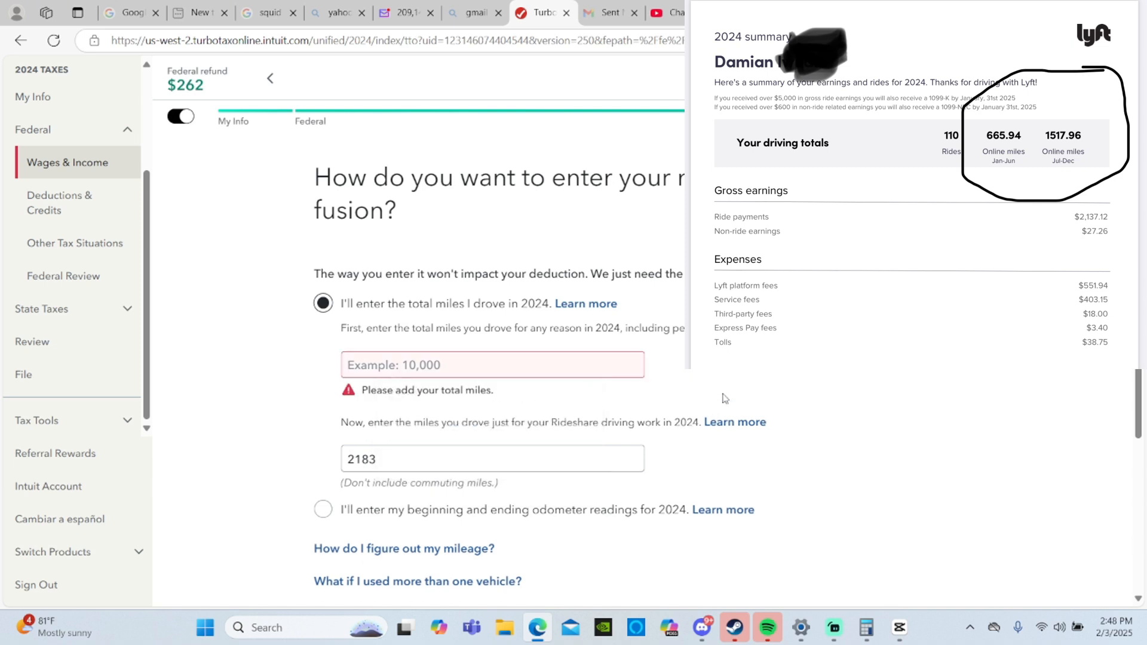
click(457, 366)
click(669, 442)
click(504, 461)
key(BackSpace)
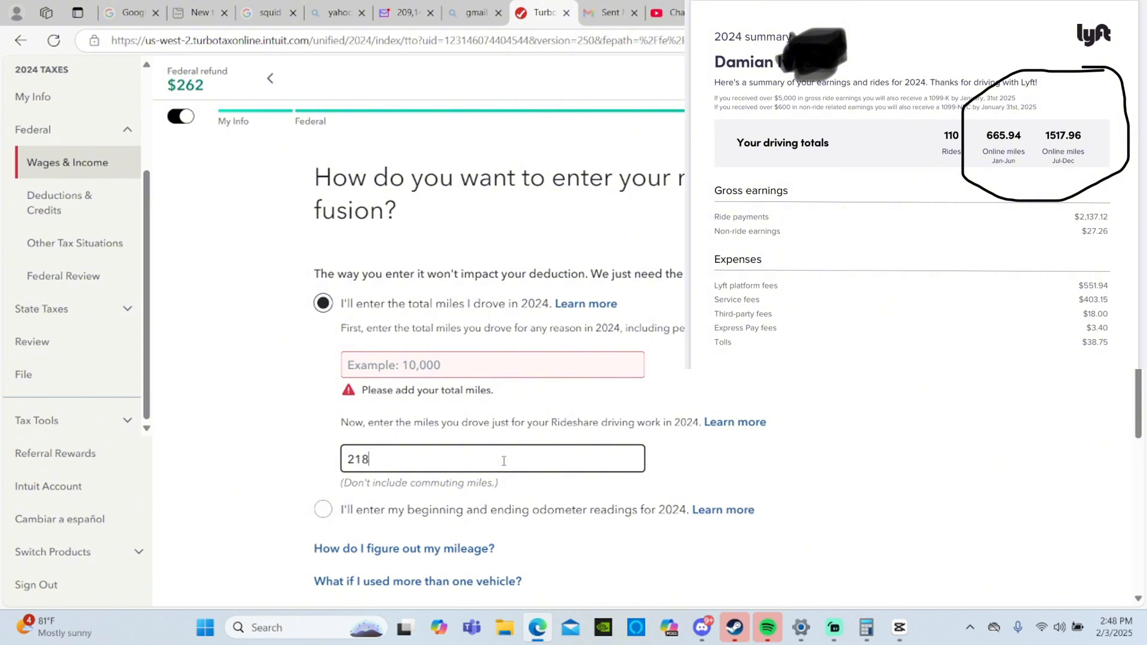
text(4)
- Set the total miles driven in 2024 to 20000 and submit the ford fusion mileage
click(485, 364)
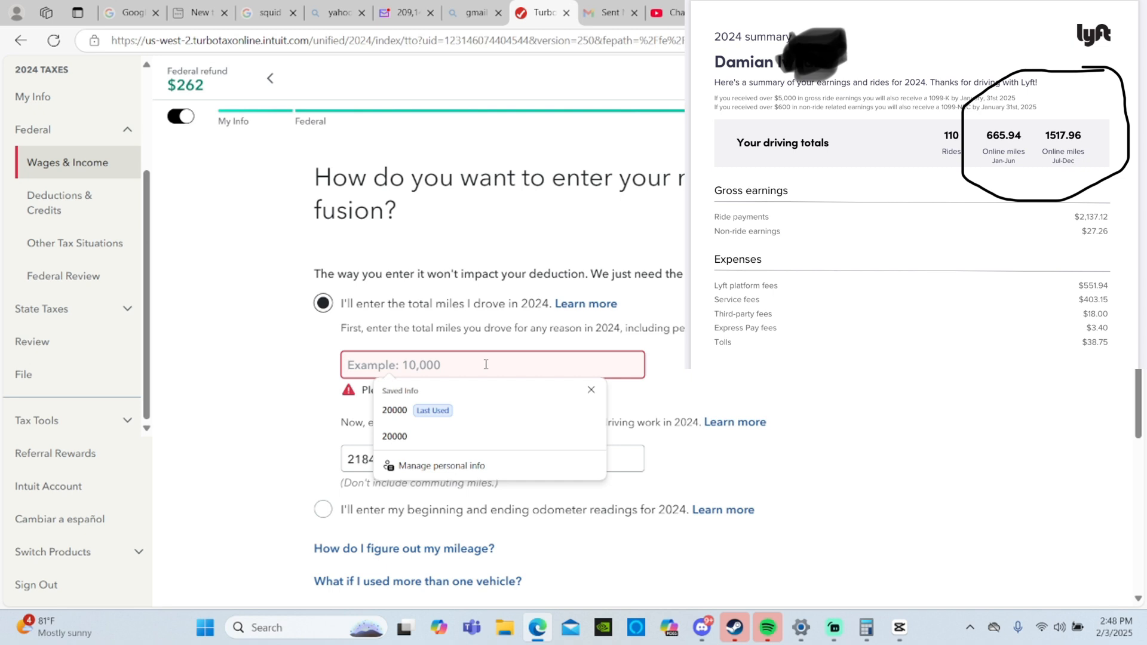
click(416, 411)
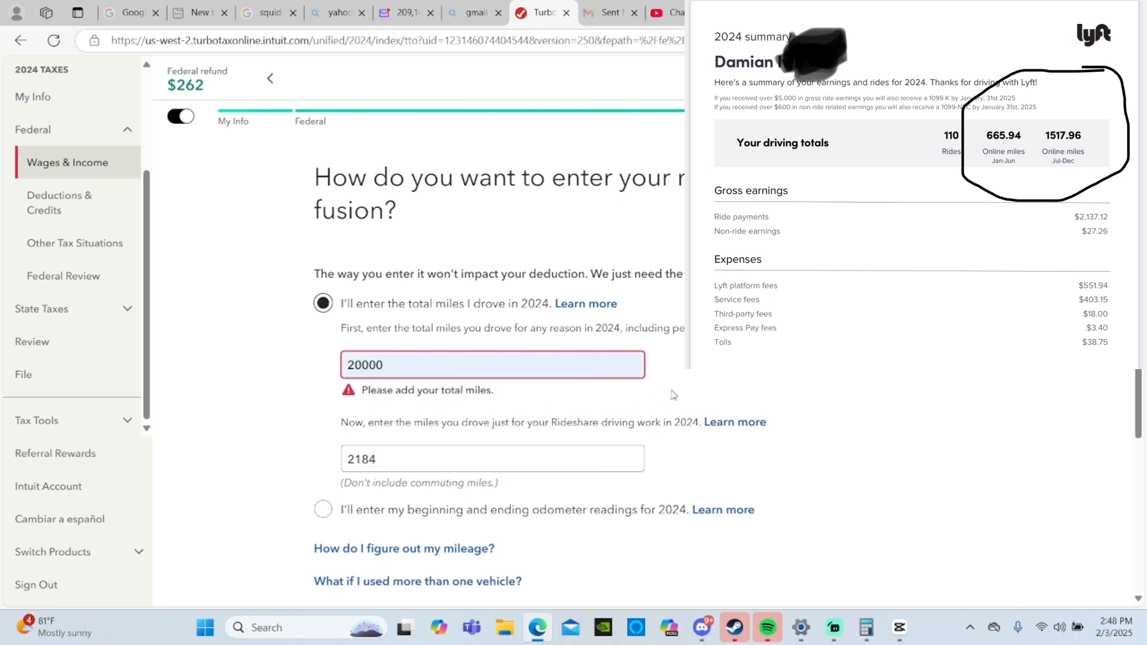
scroll(673, 394, down, 4)
scroll(845, 442, up, 2)
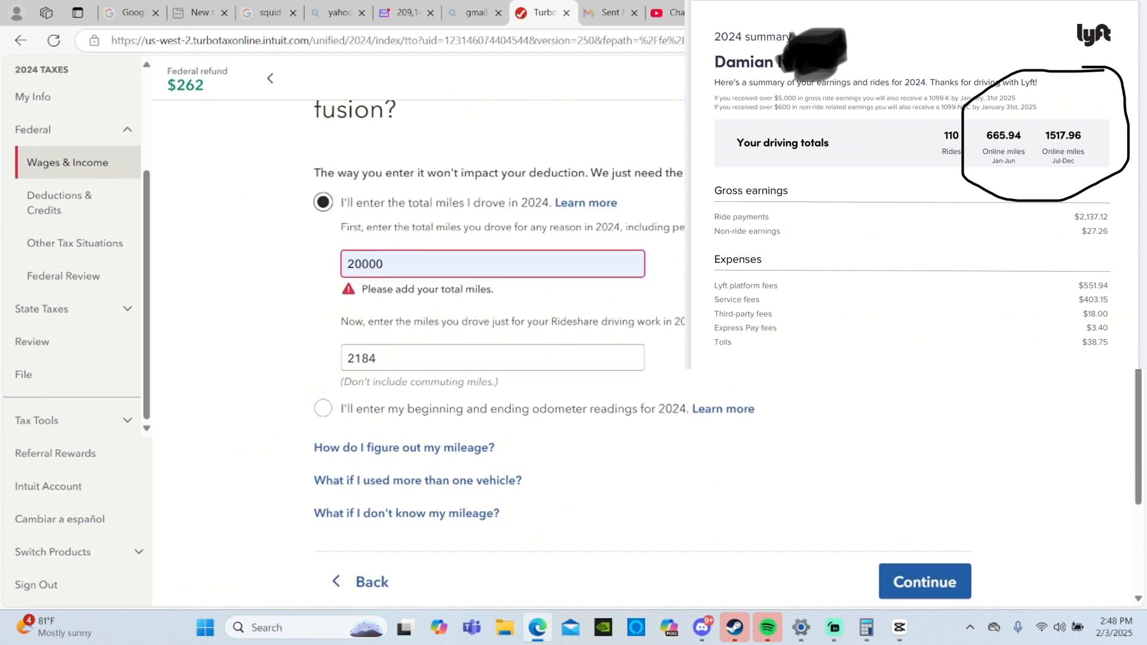
scroll(481, 276, up, 1)
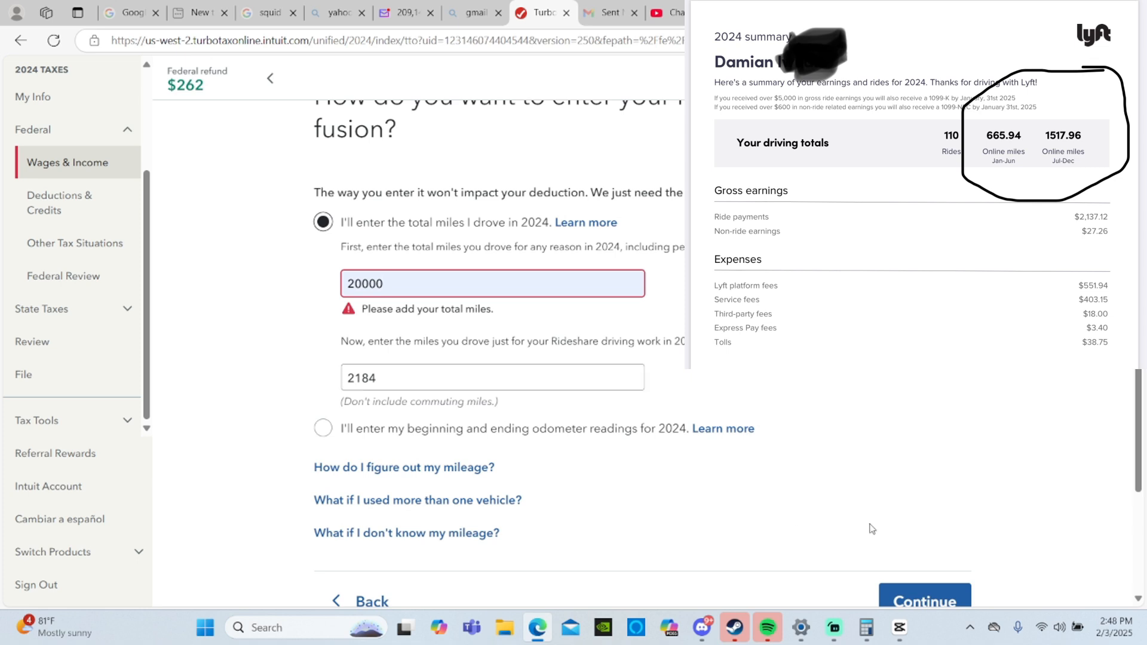
scroll(871, 527, down, 2)
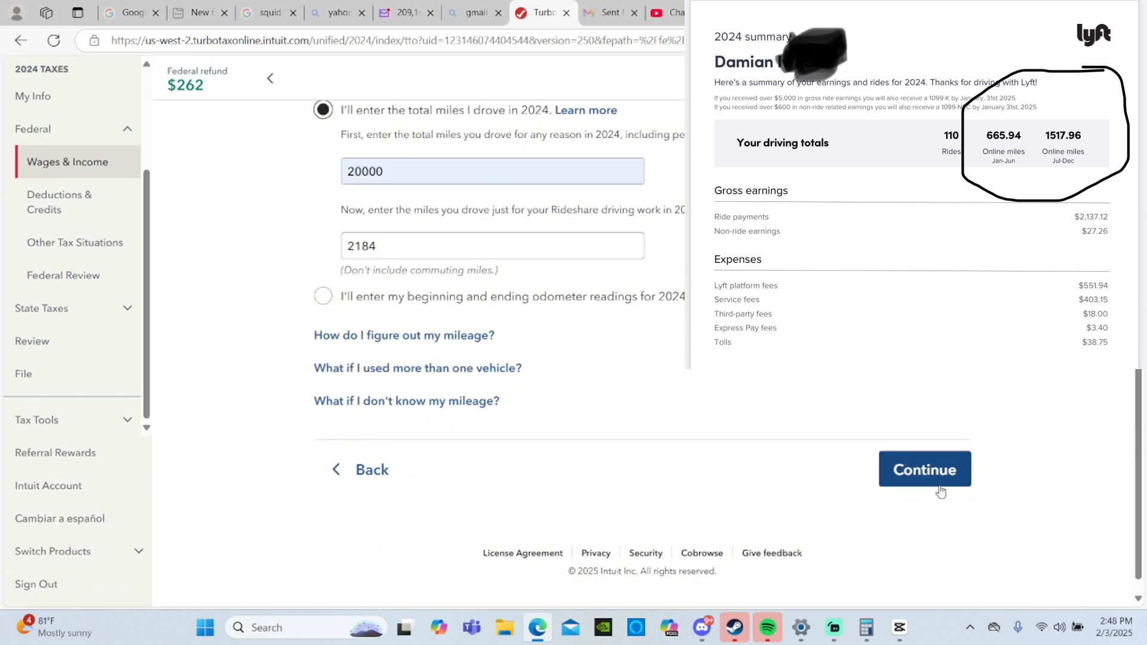
click(940, 492)
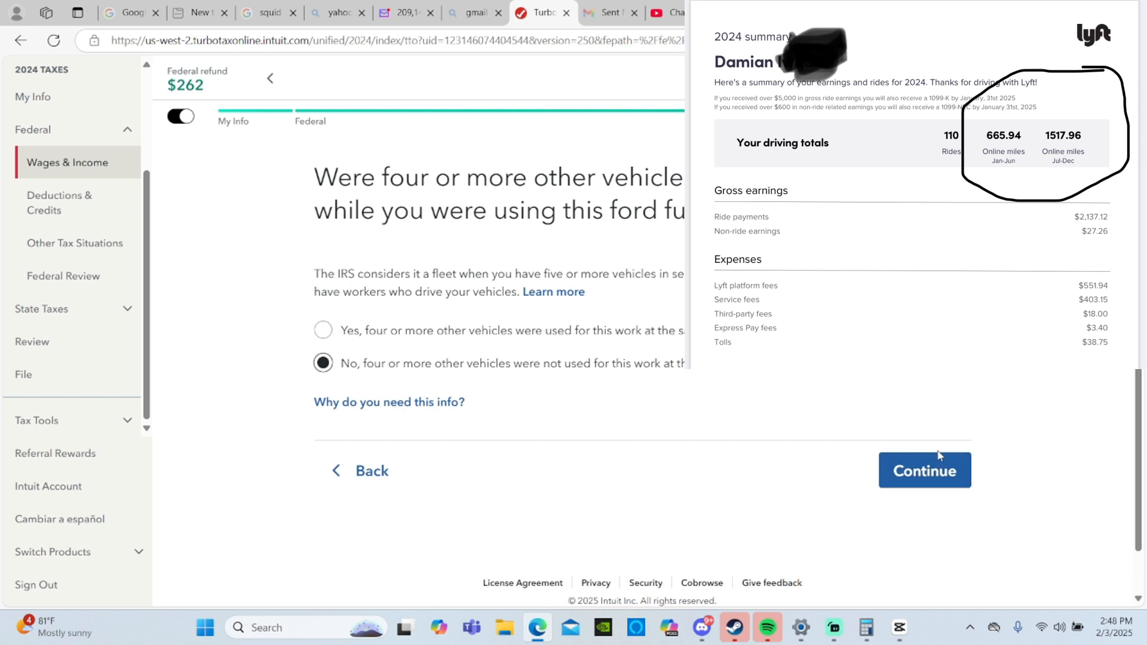
- Confirm that four or more other vehicles were not used and that the standard mileage deduction has been taken for the ford fusion
click(950, 467)
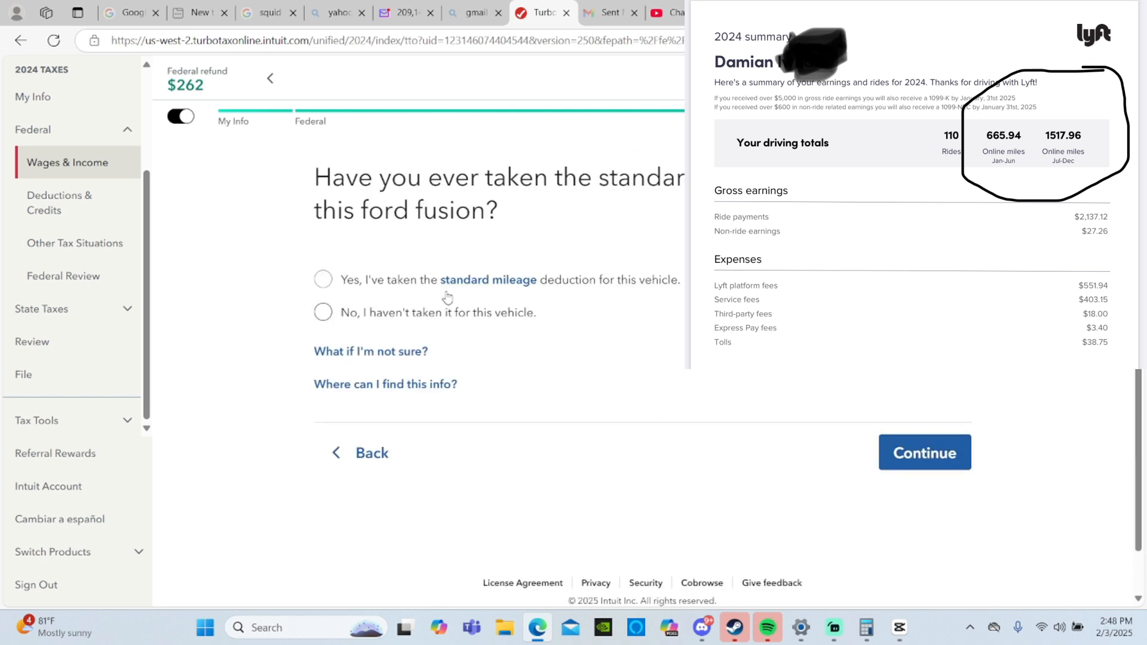
click(369, 283)
click(953, 456)
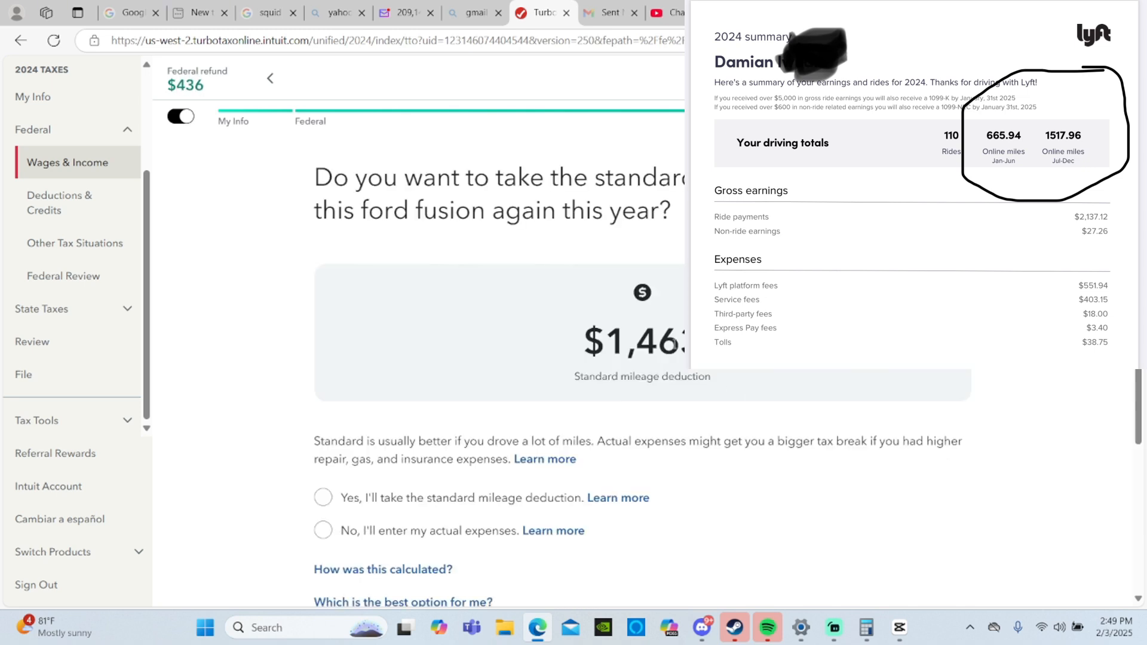
- Choose to take the standard mileage deduction for the ford fusion again this year and continue
click(326, 498)
scroll(378, 512, down, 2)
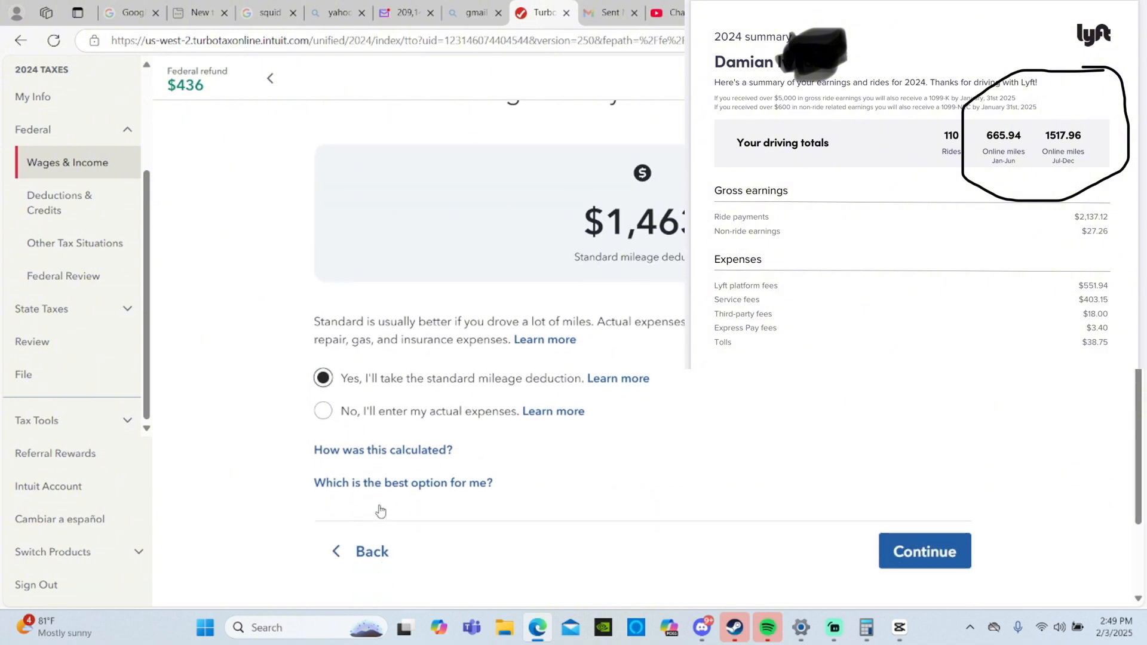
click(884, 565)
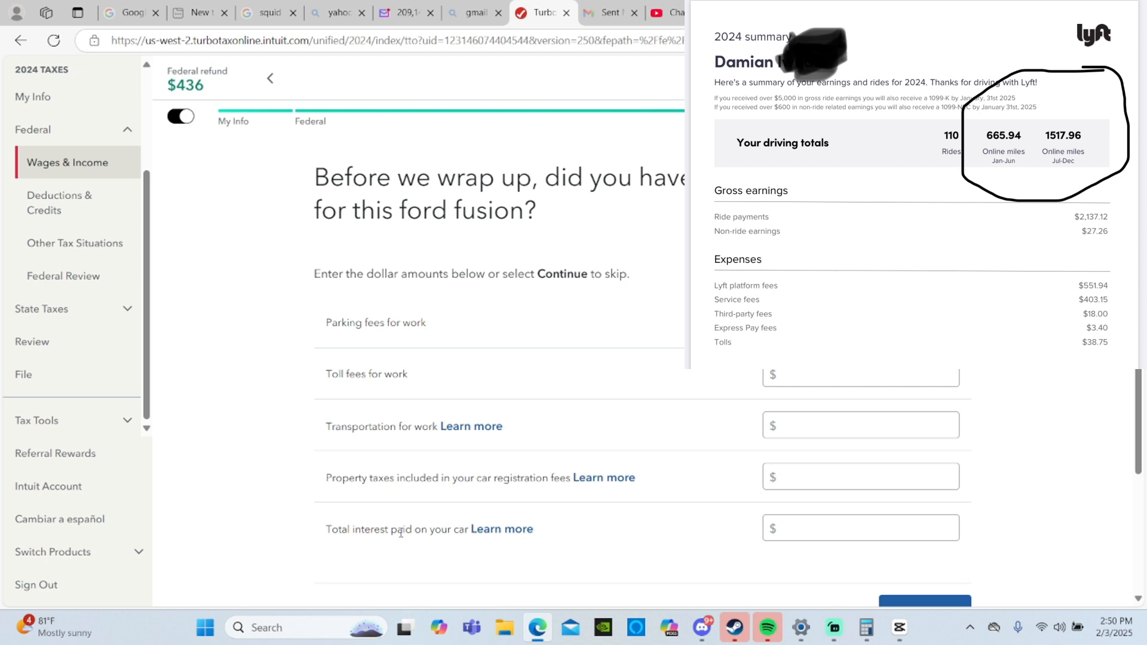
- Enter $500 as the total interest paid on the car and submit the additional ford fusion expenses
click(886, 520)
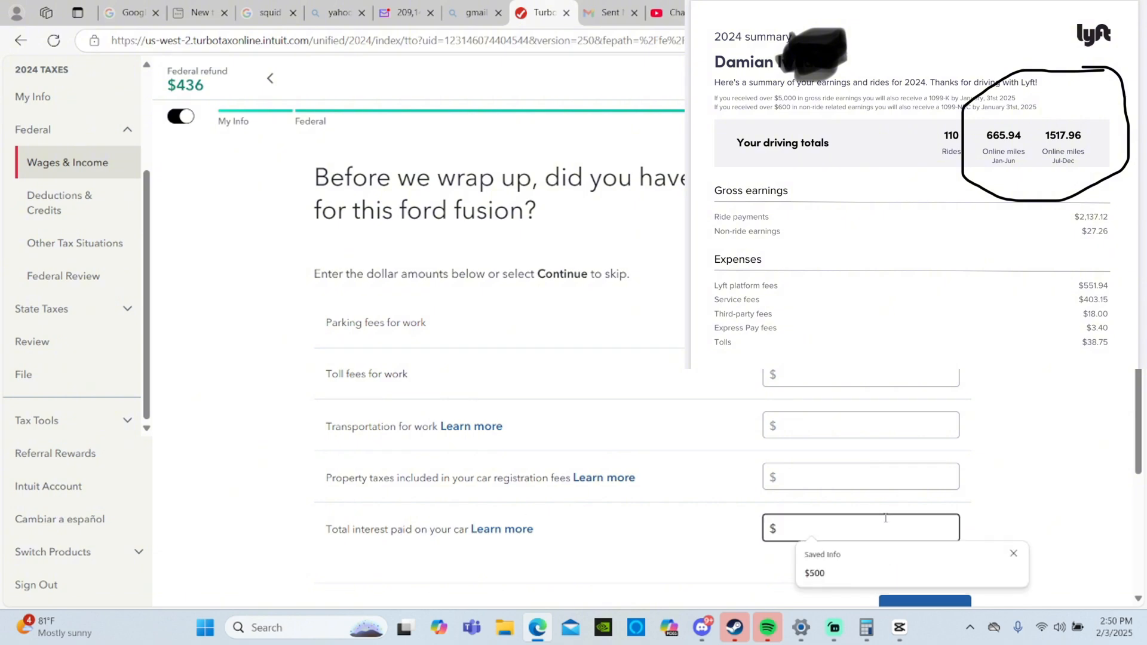
click(812, 573)
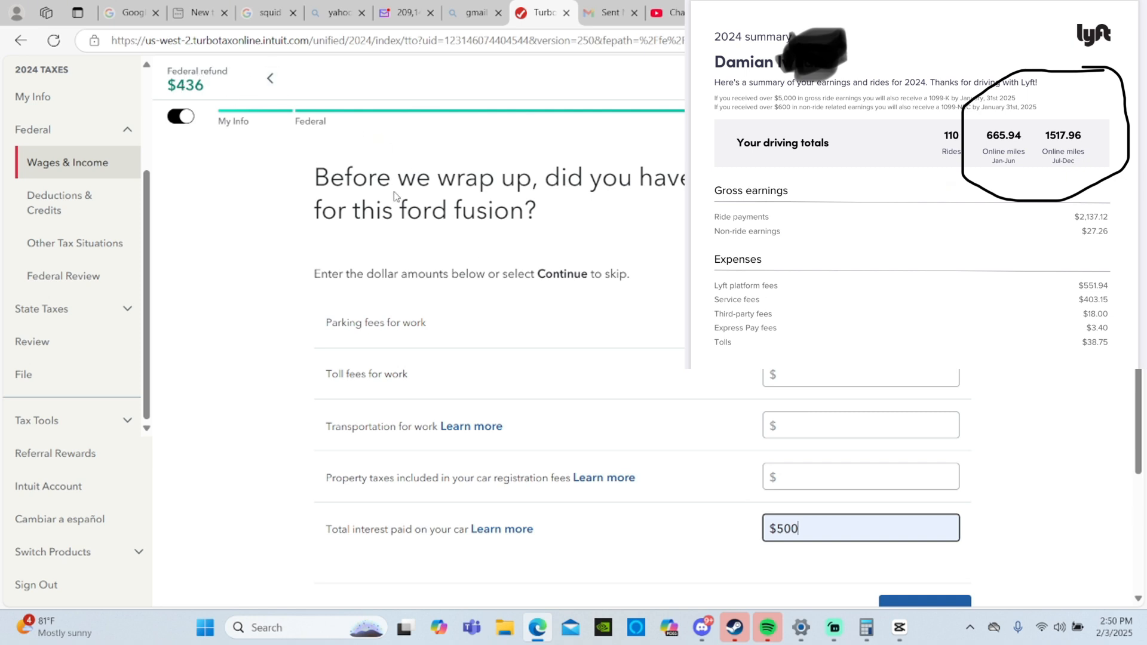
scroll(825, 421, down, 2)
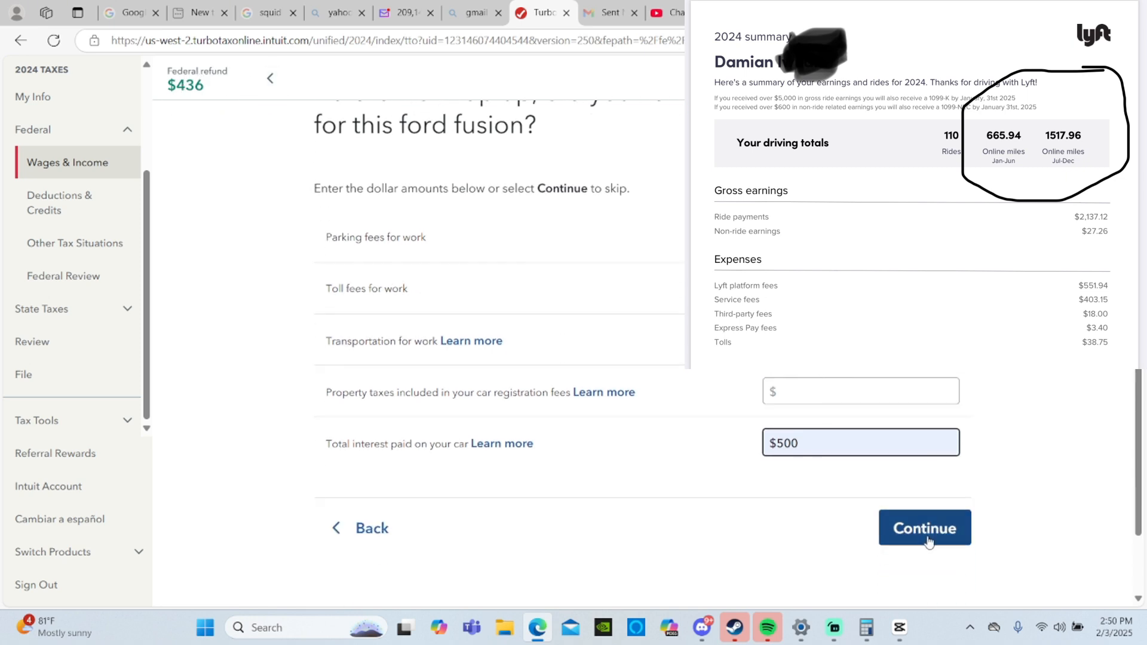
click(928, 542)
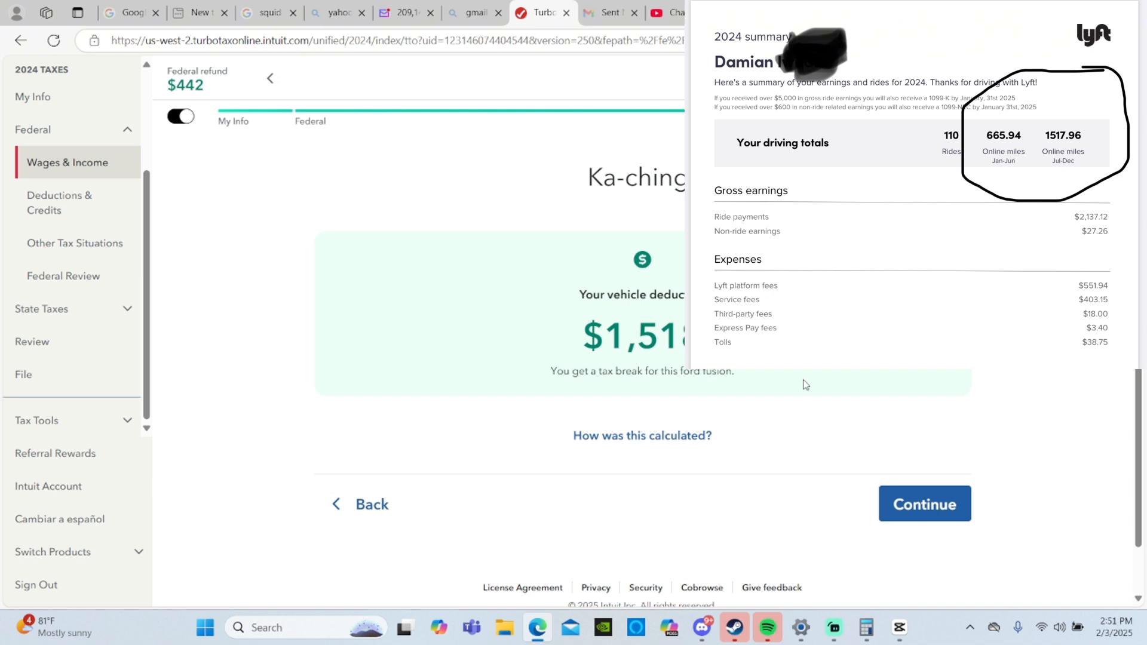
- Continue past the vehicle deduction summary and declare that all vehicles driven for this work have been added
click(937, 507)
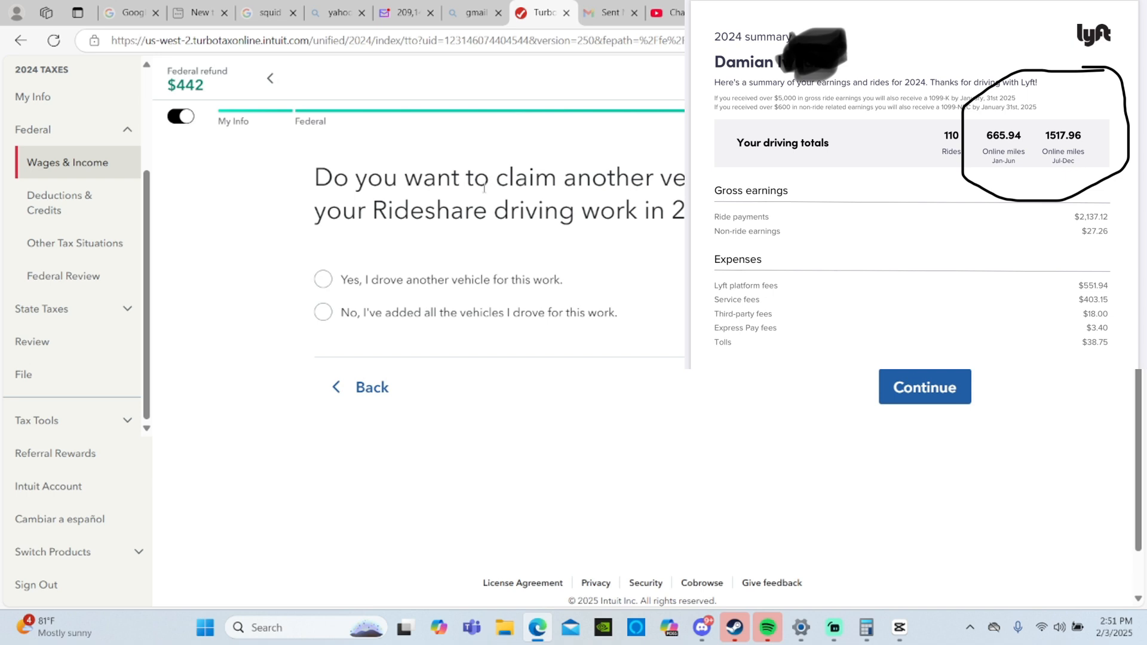
click(463, 322)
click(886, 394)
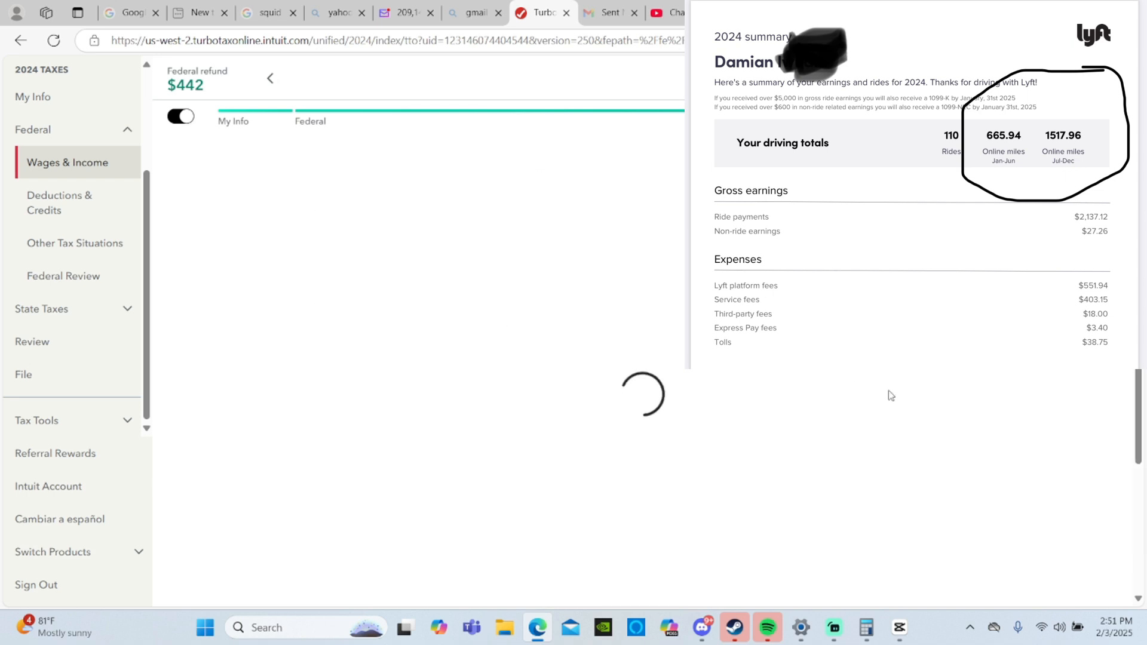
- Start the Communications expense entry and set the first row's description to cell phone service
scroll(889, 395, down, 2)
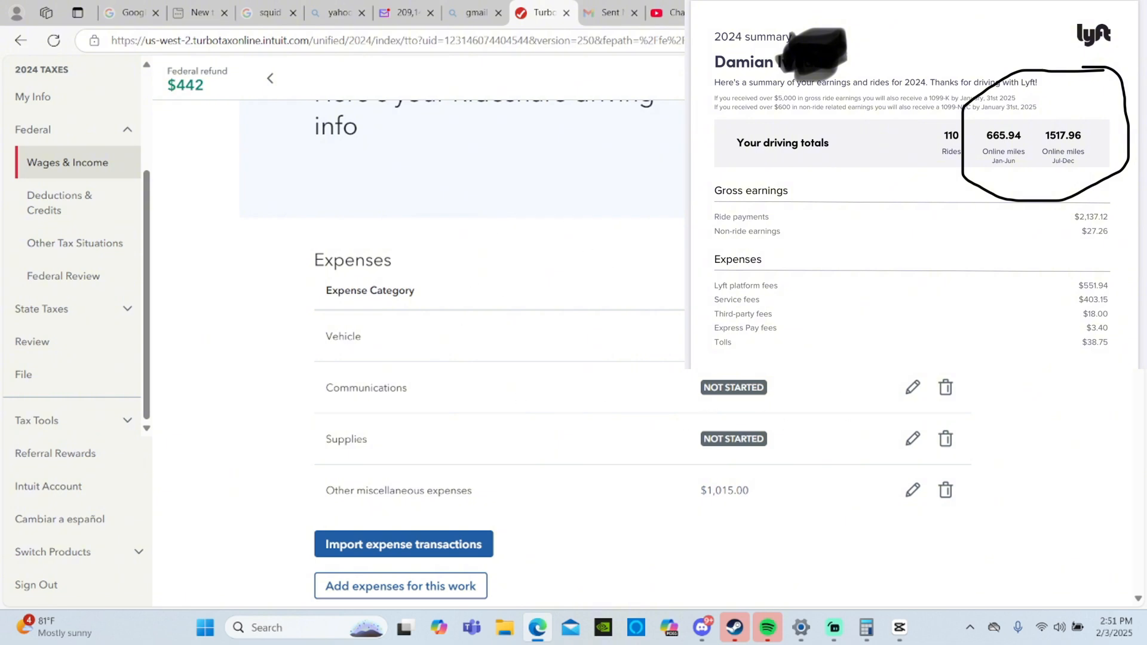
click(913, 387)
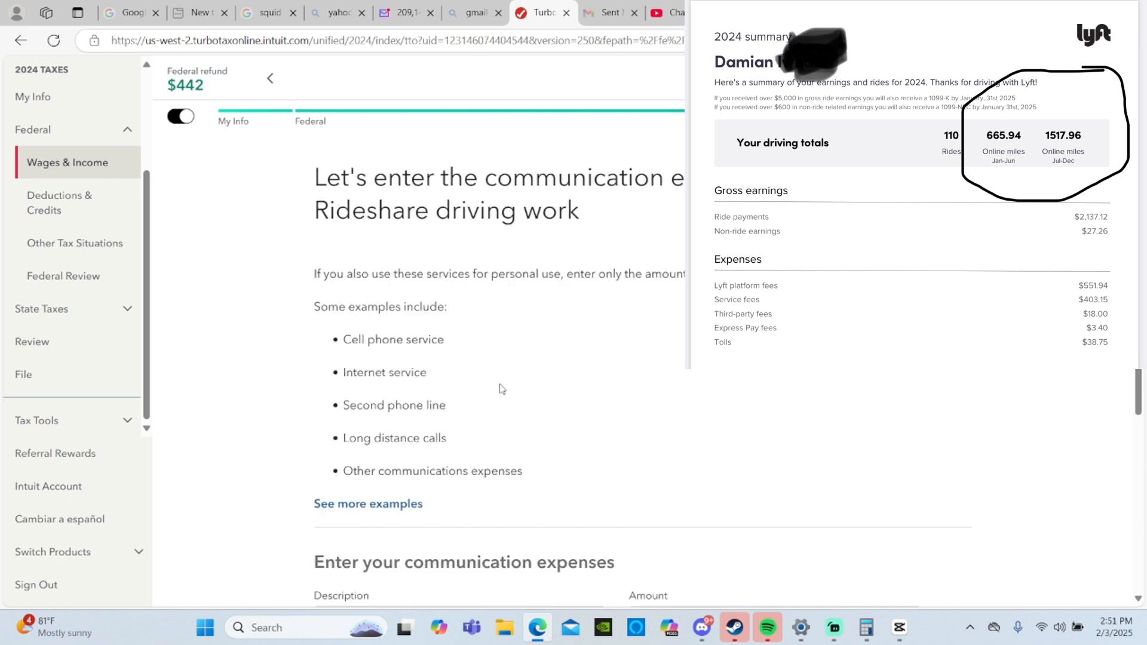
scroll(501, 389, down, 3)
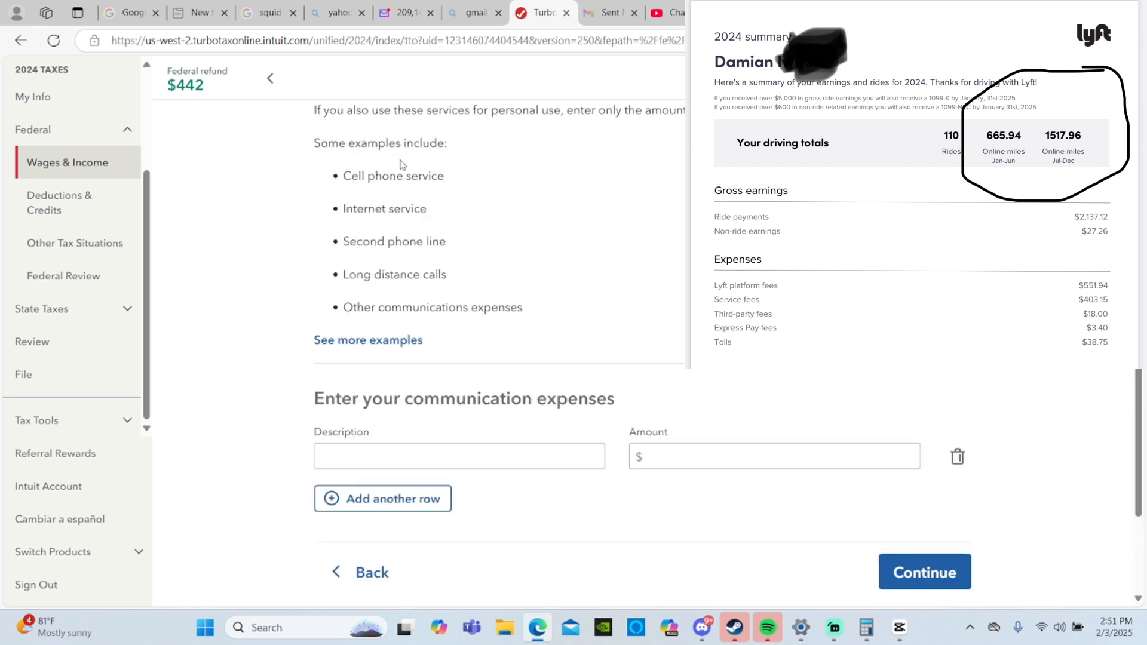
click(526, 460)
click(685, 334)
click(479, 450)
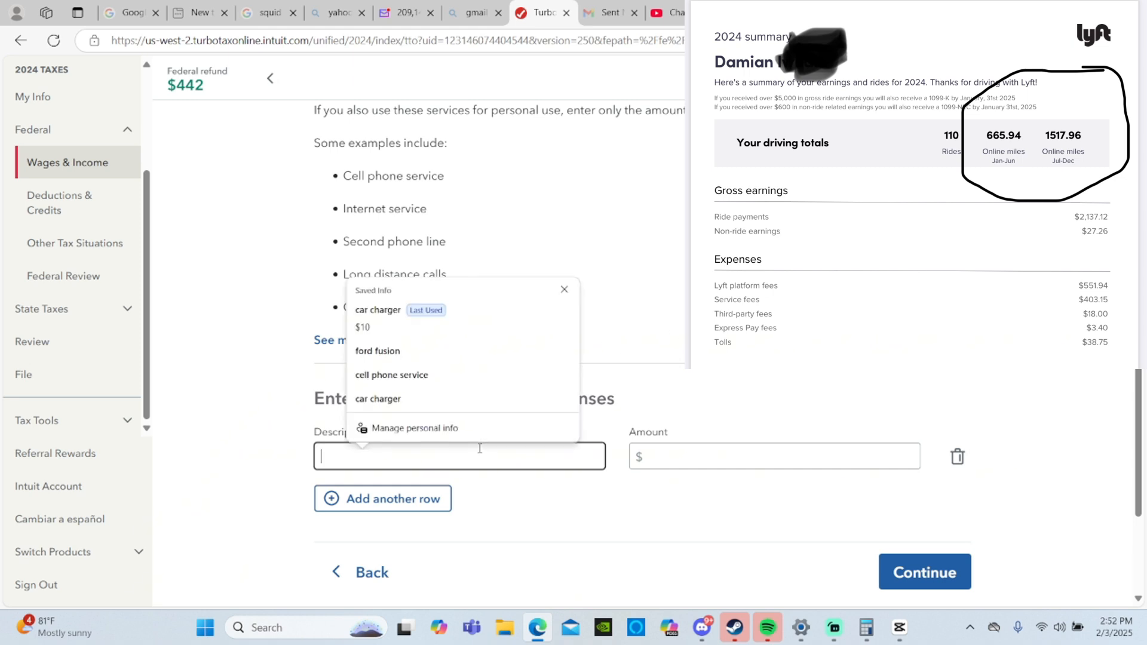
click(435, 376)
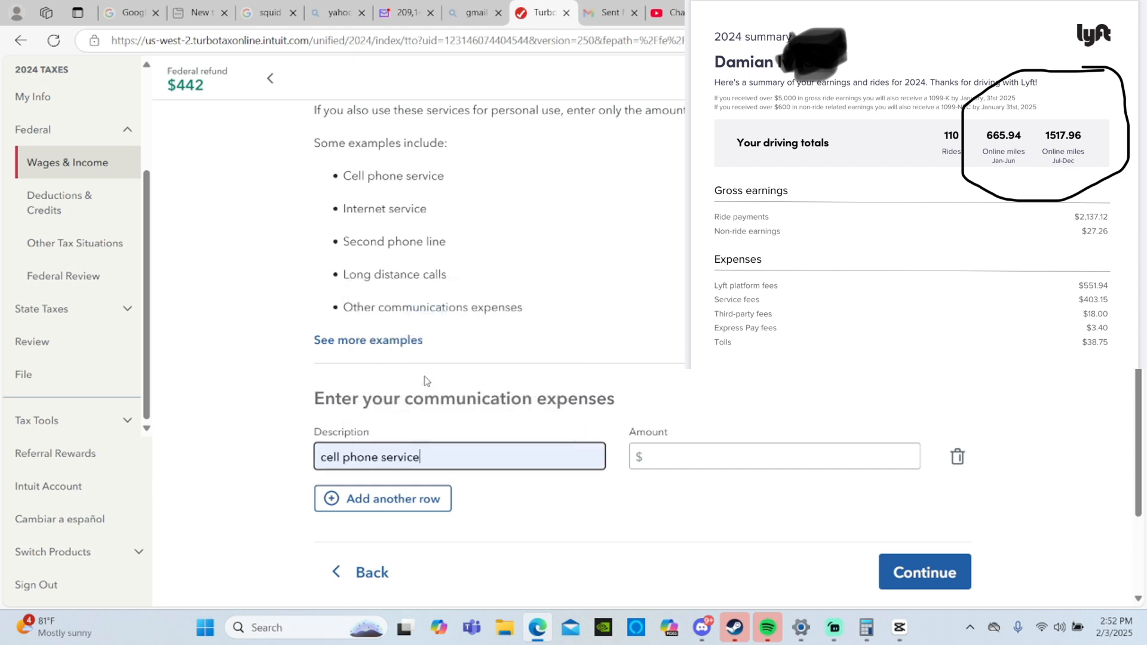
click(682, 456)
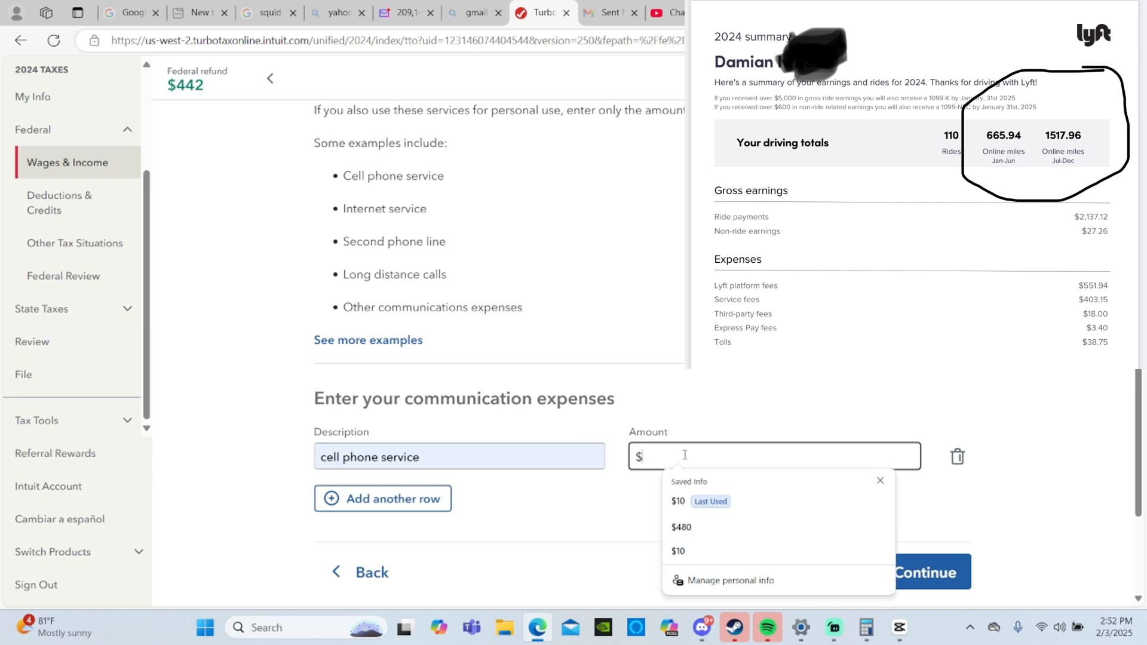
click(631, 503)
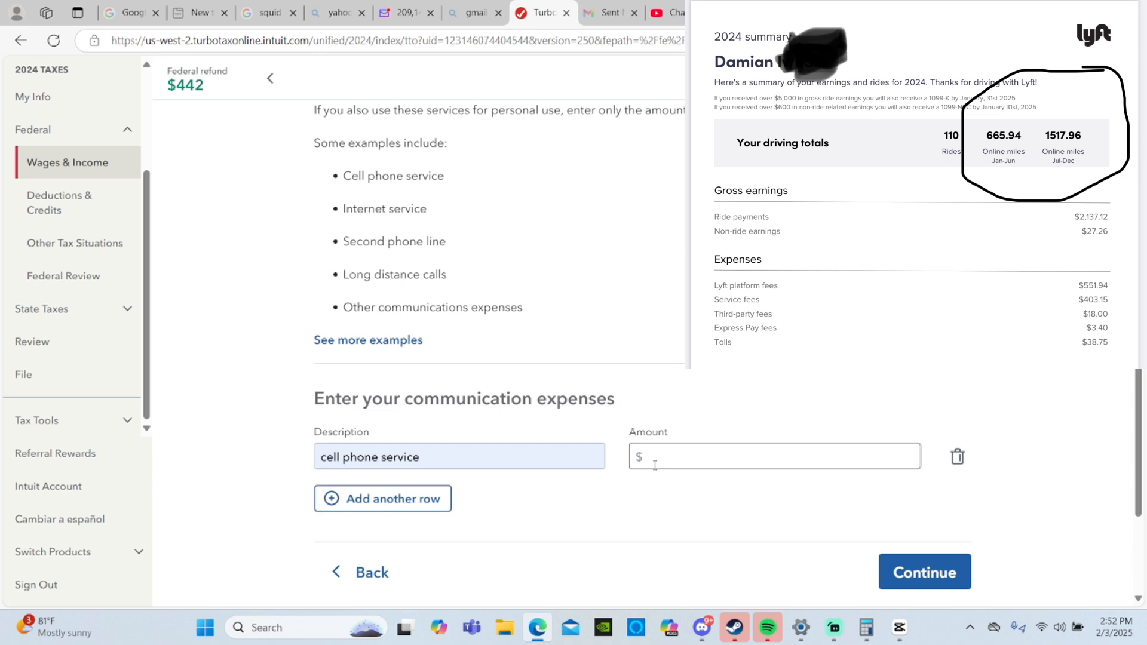
- Switch to Calculator and multiply 40 by 12 to work out the yearly cell phone cost
key(super)
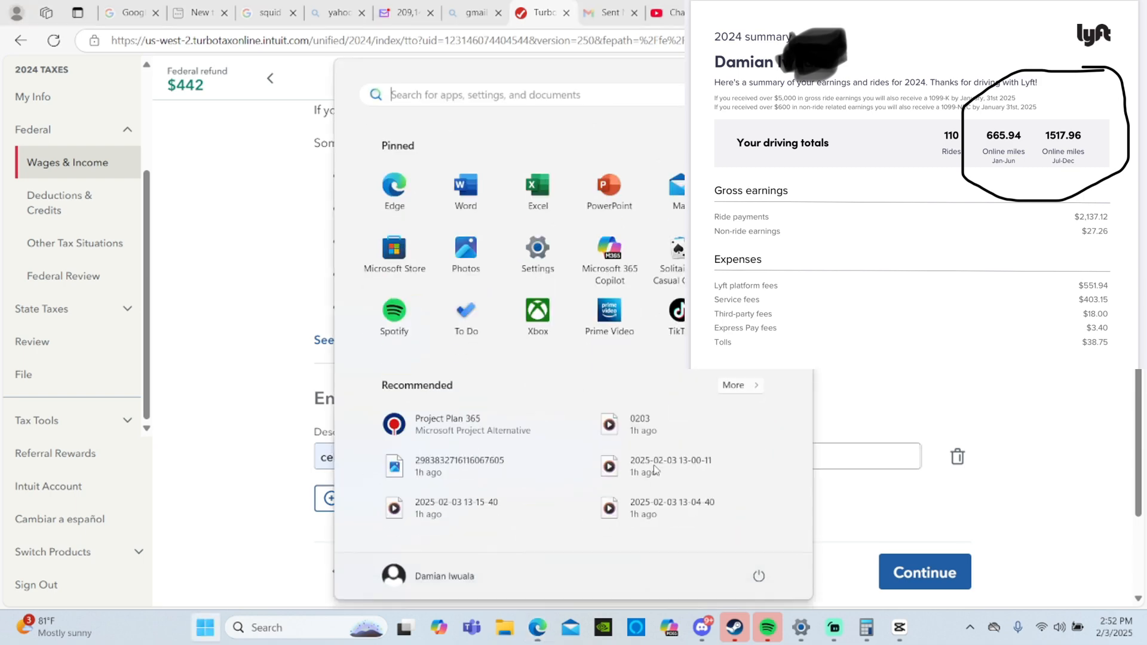
text(ca)
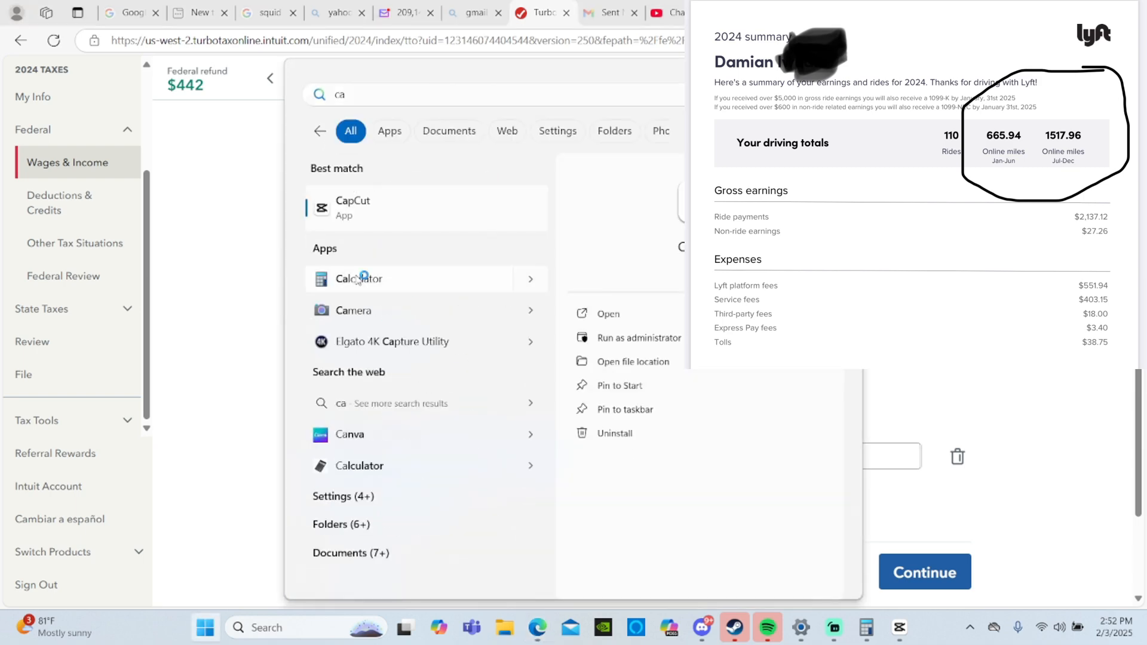
click(359, 277)
click(127, 366)
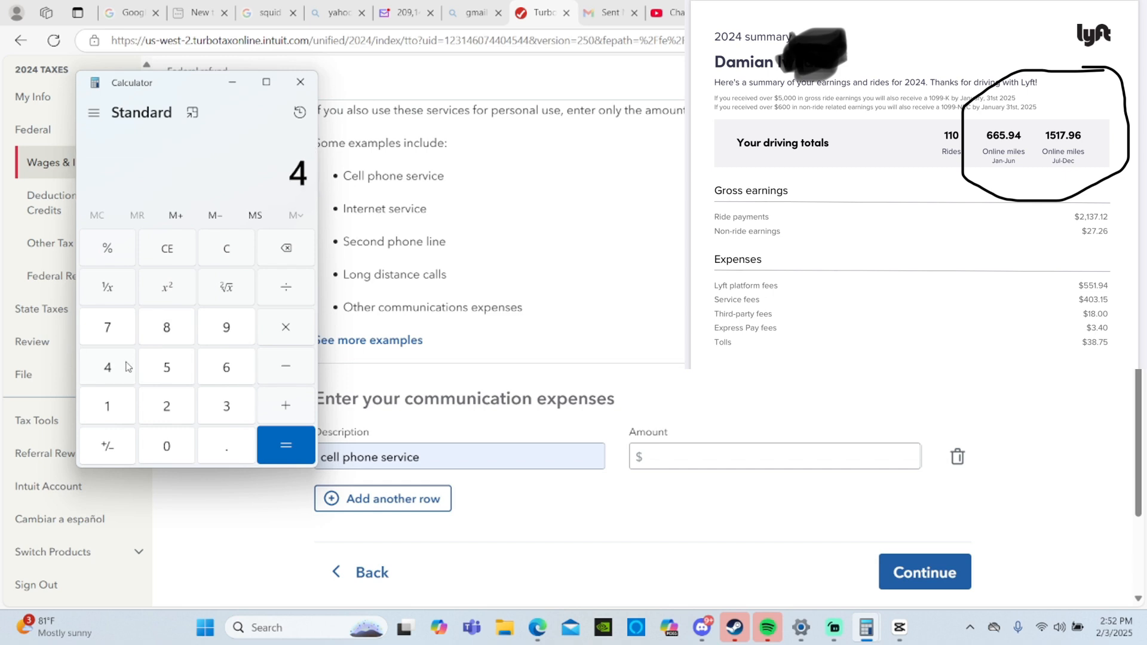
click(175, 449)
click(279, 330)
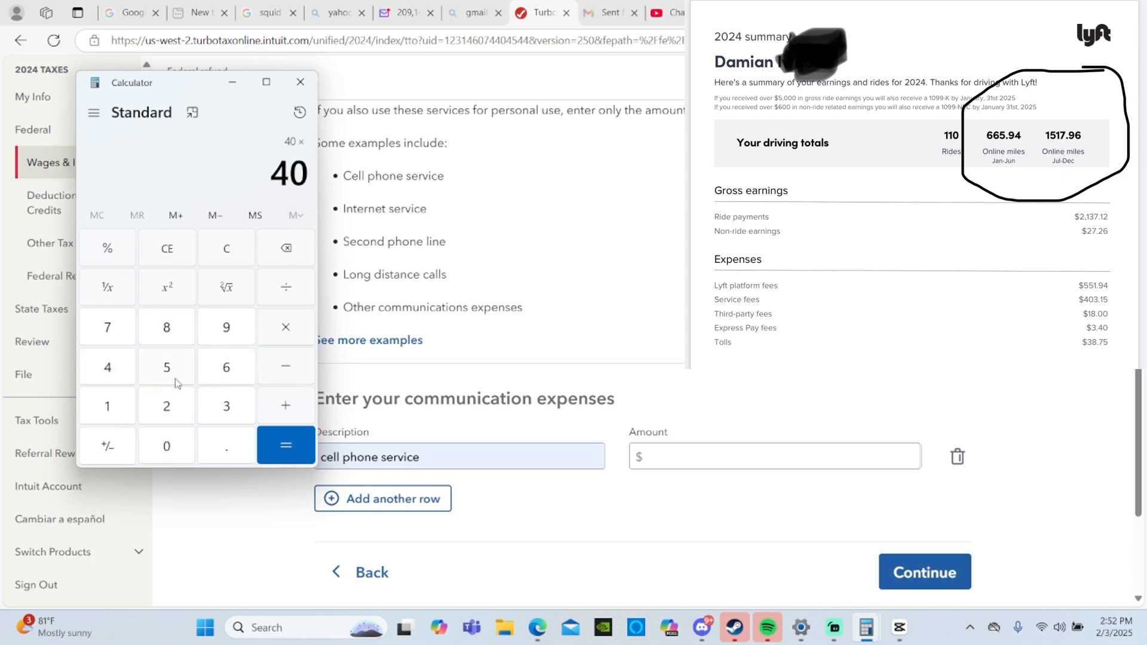
click(110, 405)
click(167, 405)
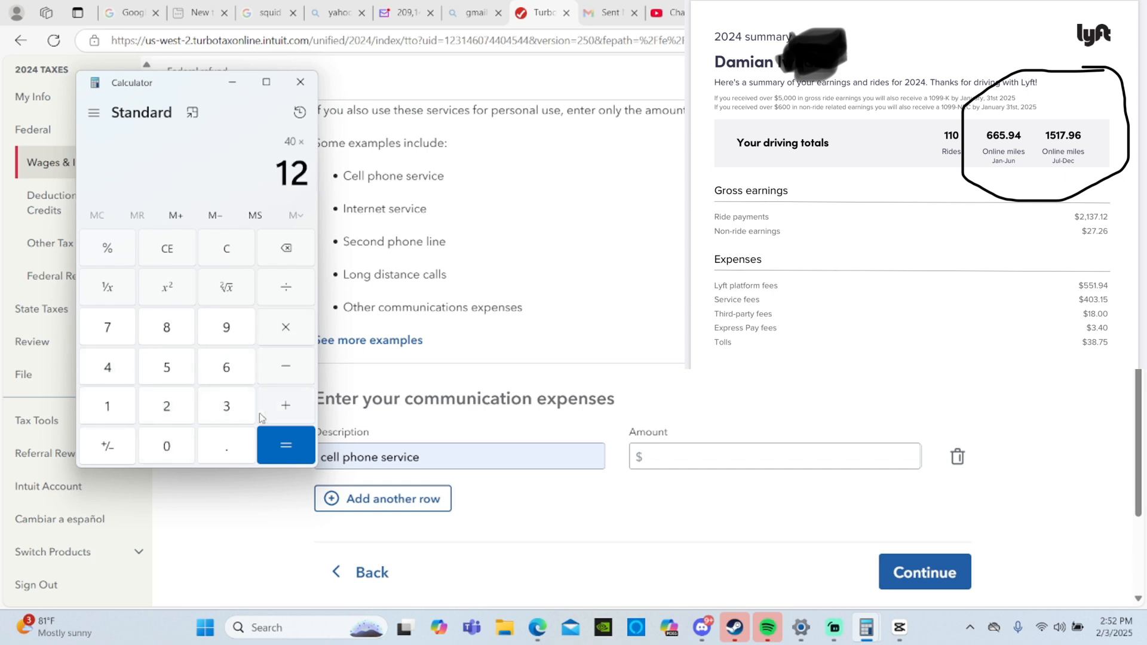
click(289, 446)
- Back in the TurboTax form, set the cell phone service amount to $480 and submit the communication expenses
click(670, 460)
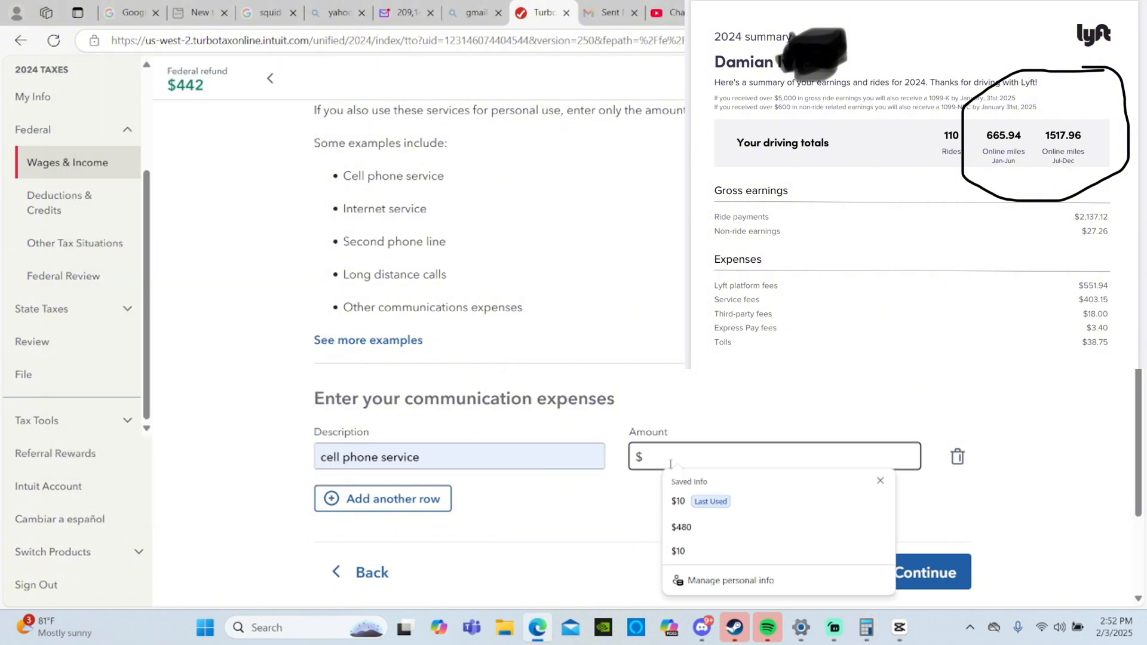
text(3)
key(BackSpace)
text(4)
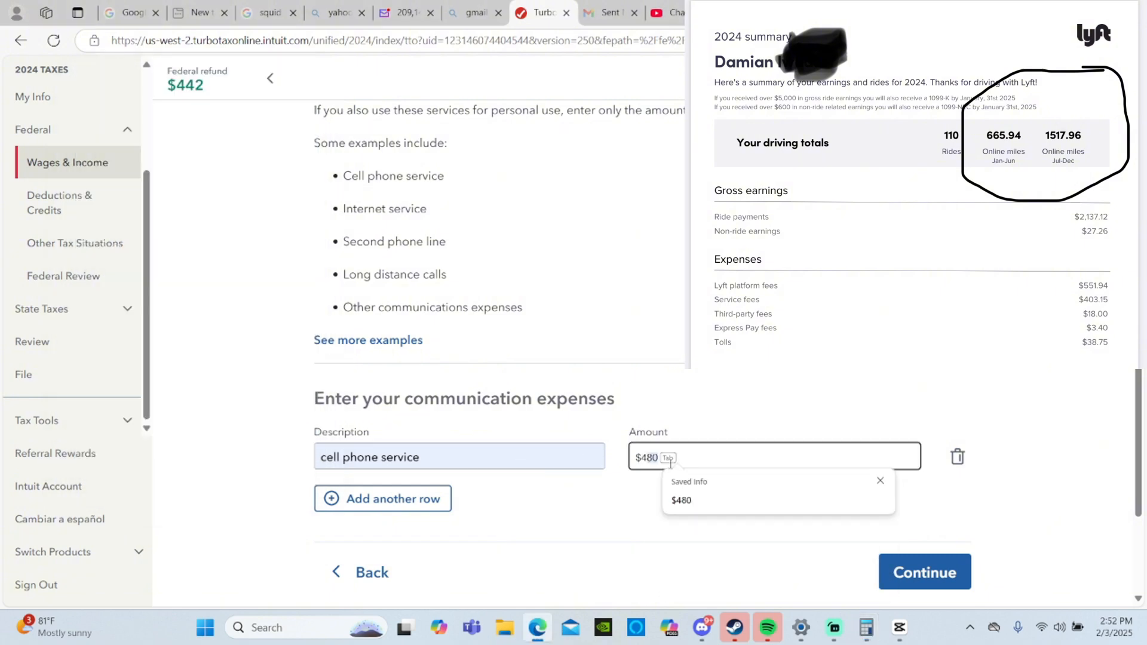
text(80)
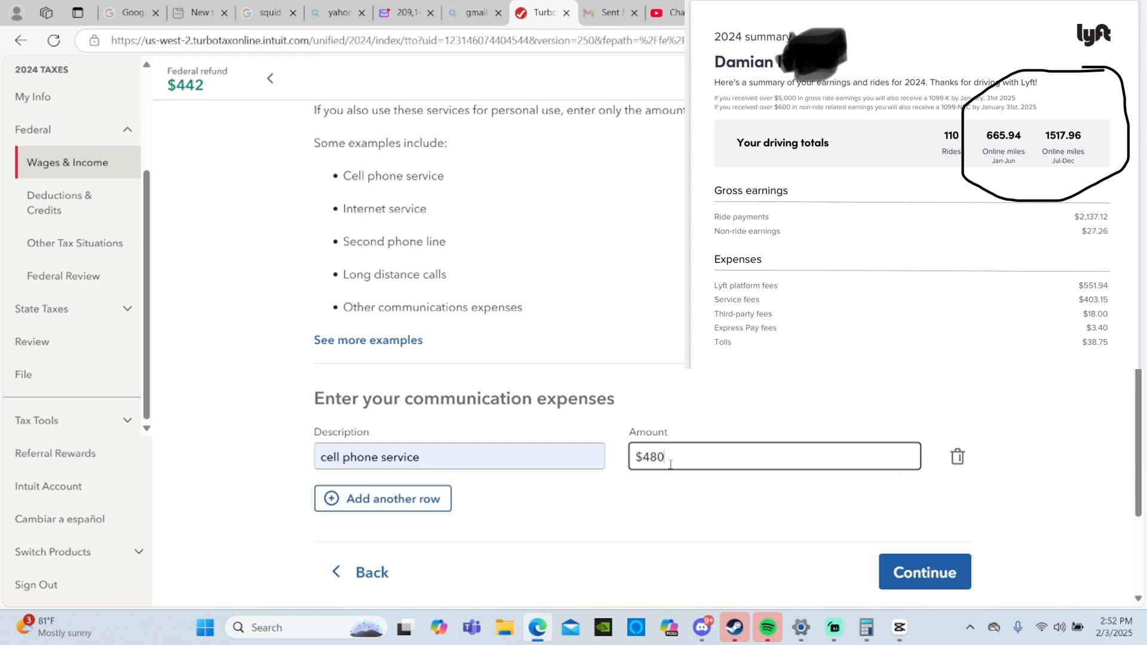
click(915, 577)
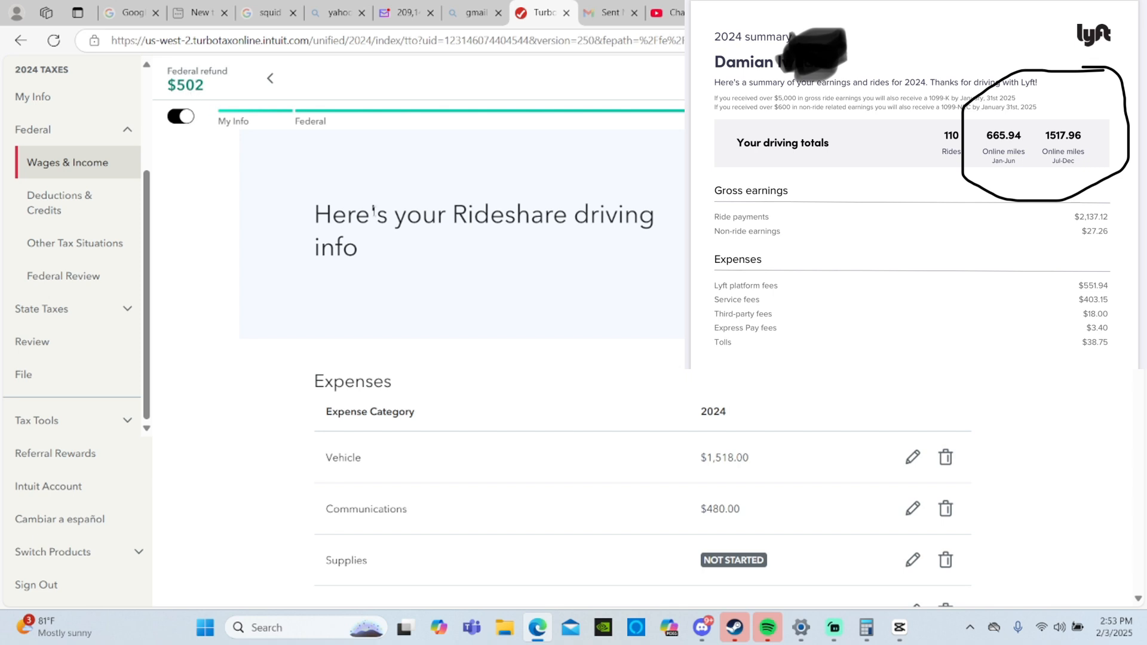
- Start the Supplies expense entry and fill its first row with car charger for $10
scroll(687, 493, down, 2)
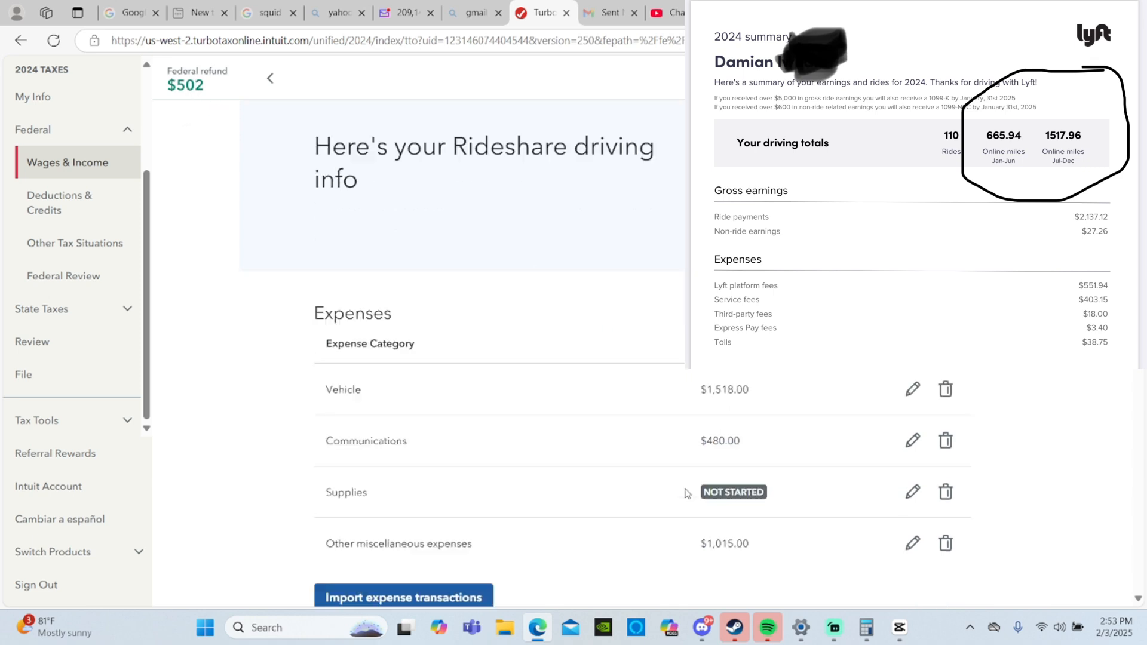
click(912, 420)
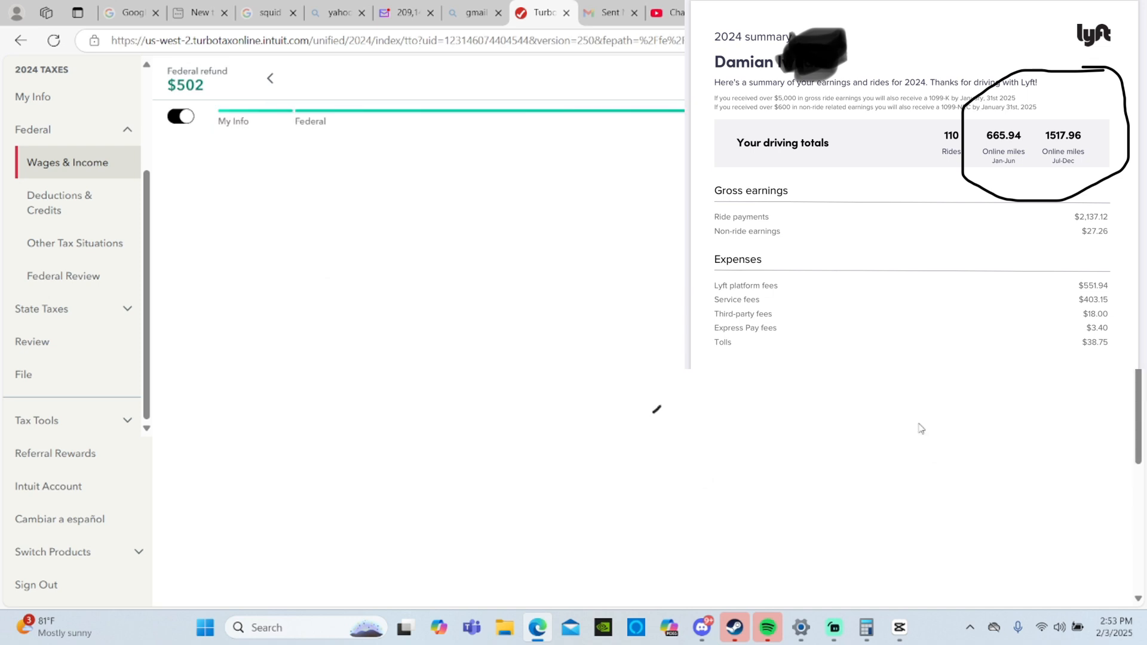
scroll(402, 392, down, 3)
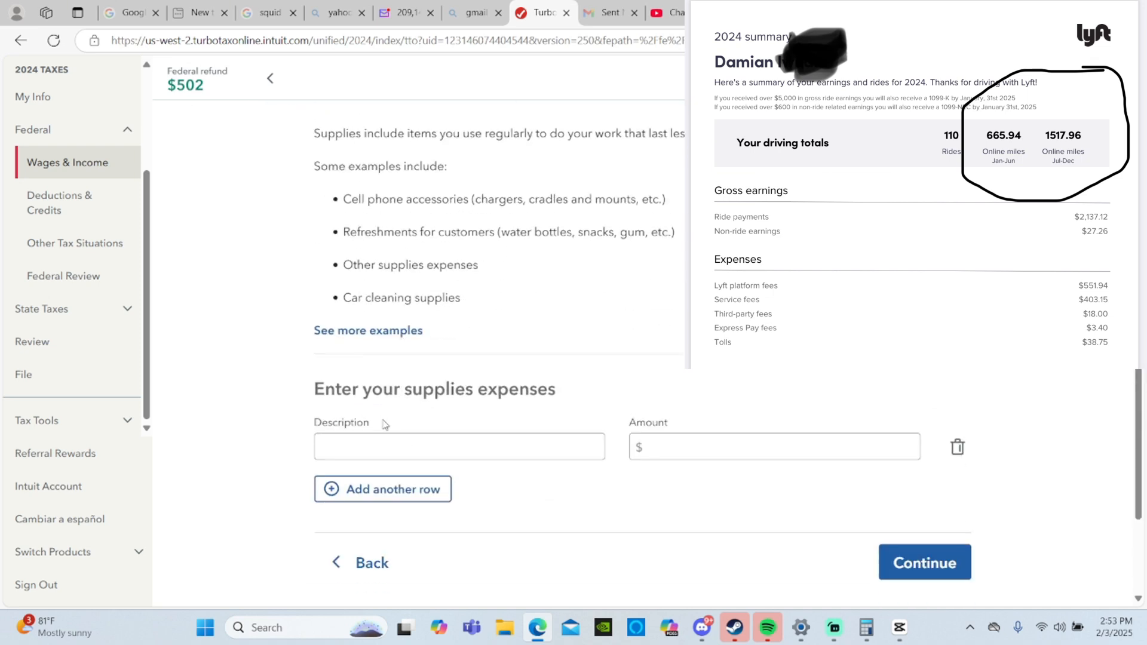
click(379, 450)
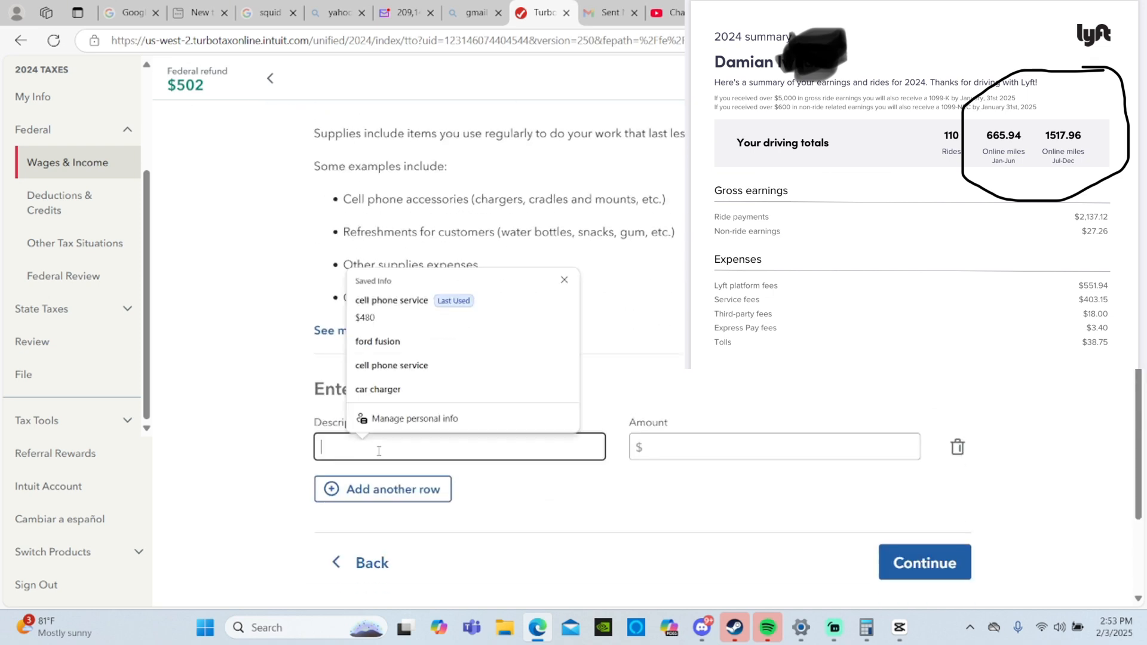
click(389, 399)
click(651, 451)
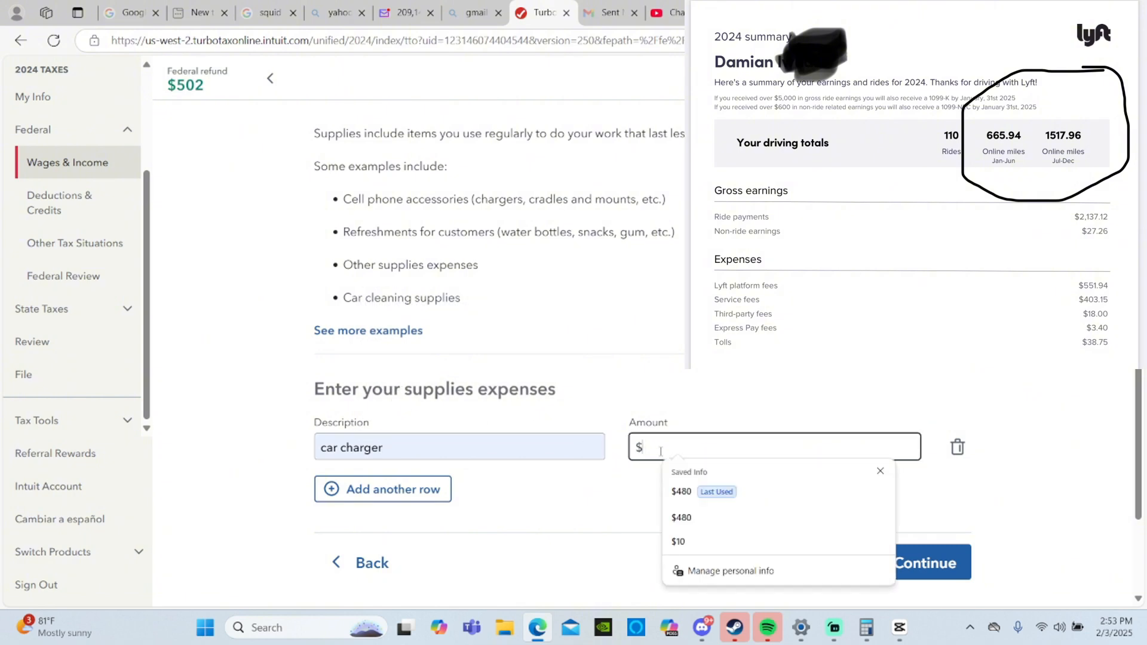
text(10)
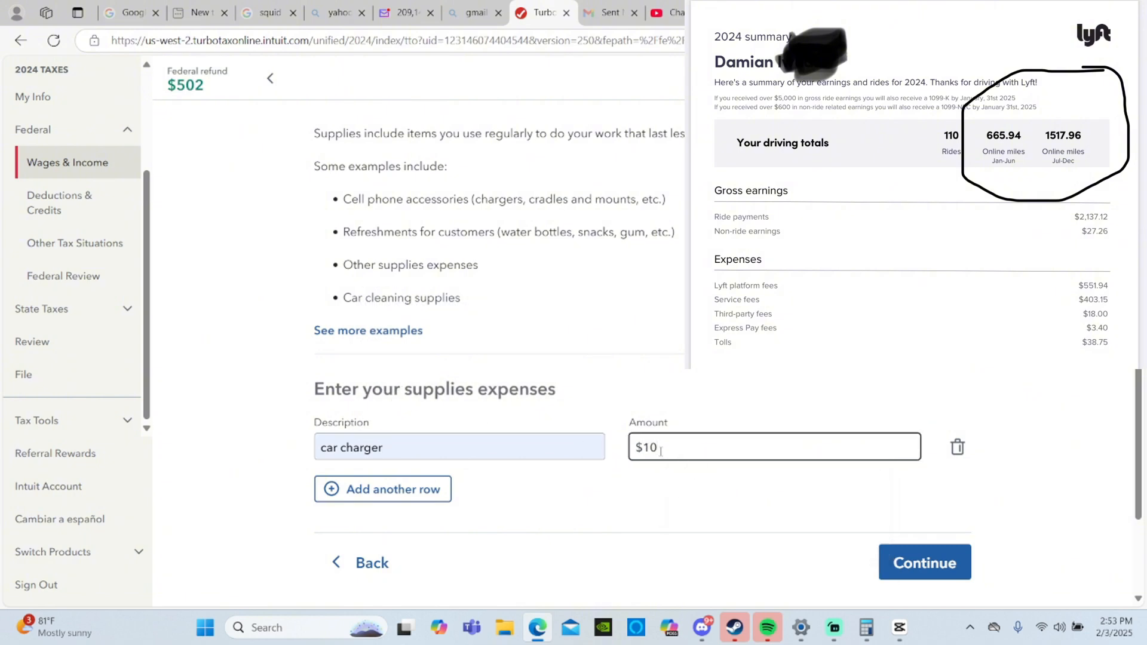
- Add a second supplies row for phone mount at $7 and submit the supplies expenses
click(368, 494)
click(377, 489)
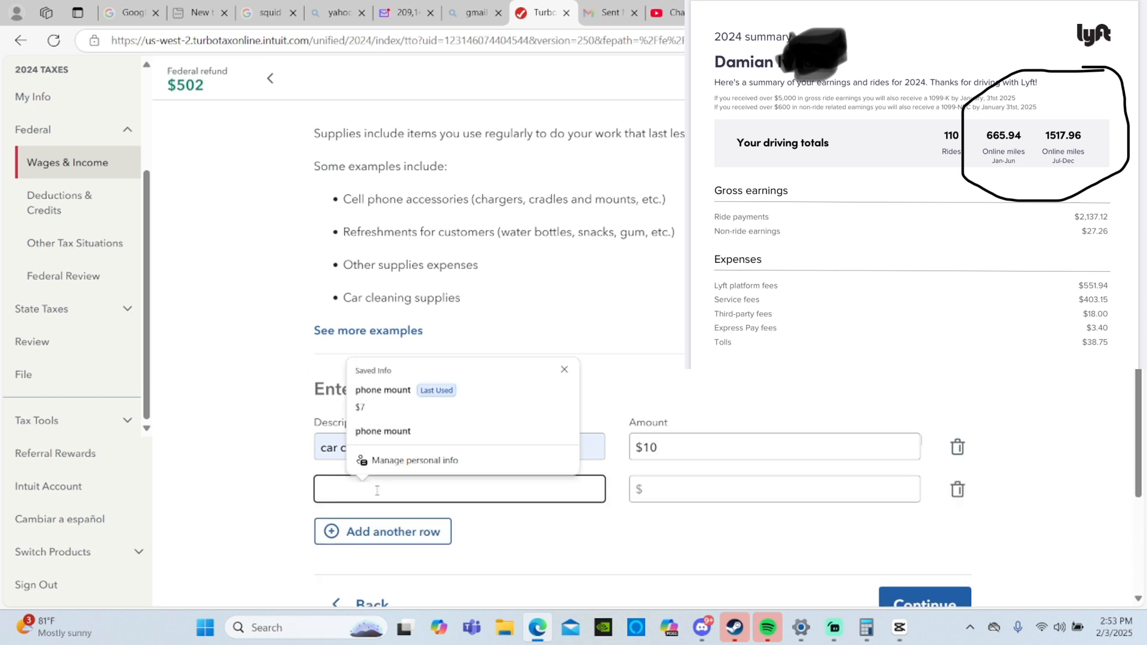
click(453, 432)
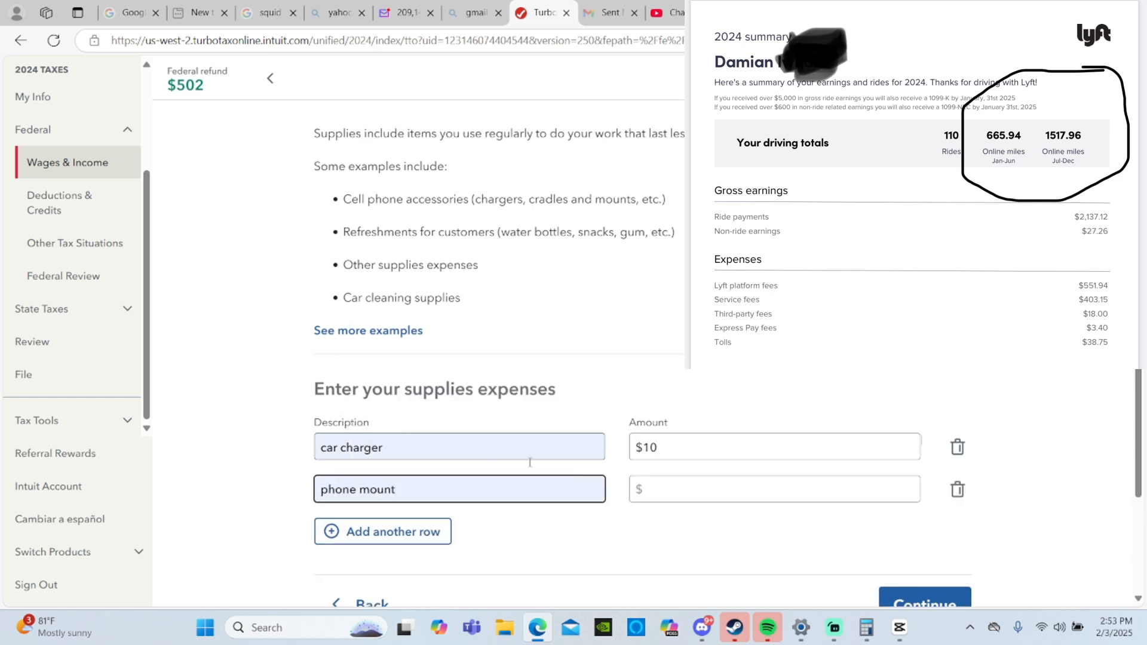
click(684, 498)
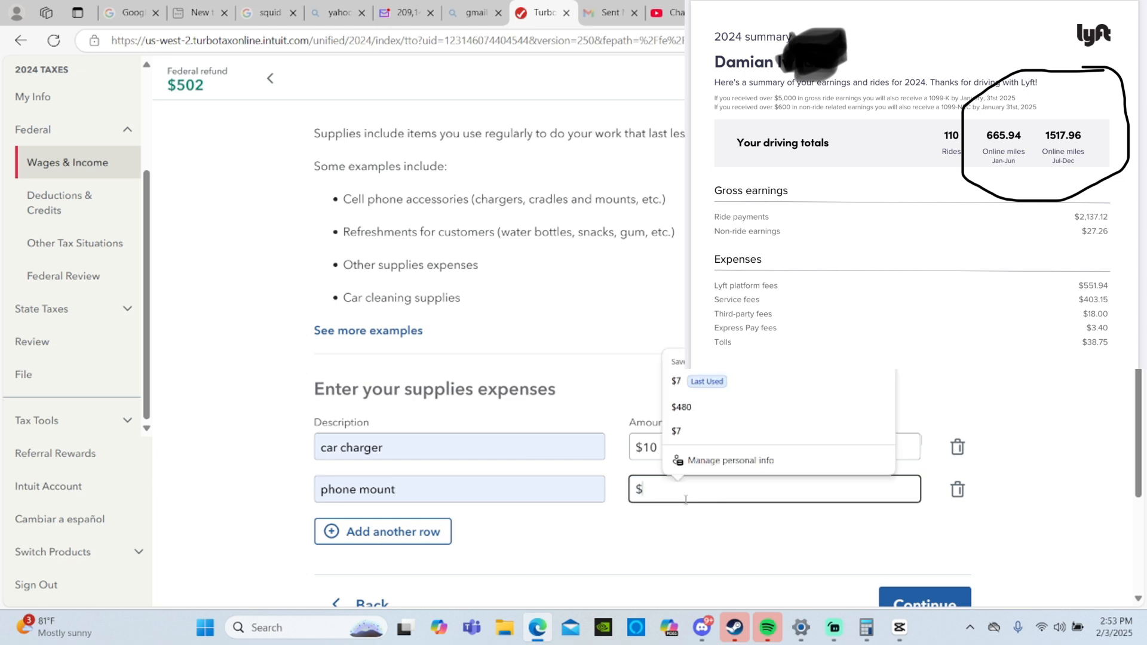
text(7)
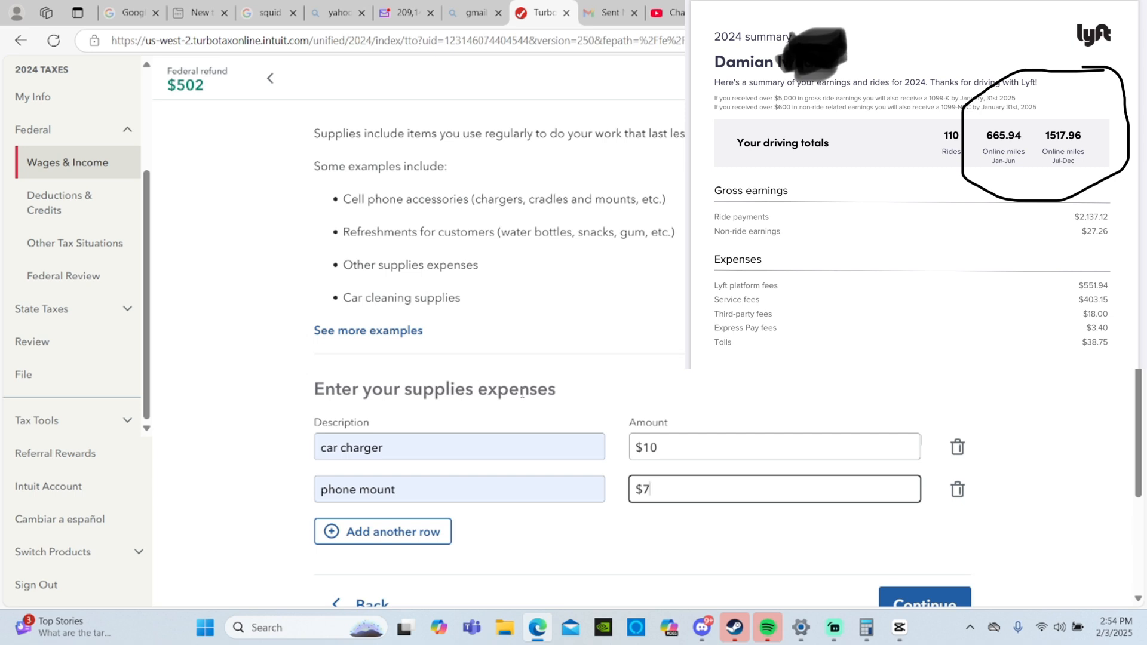
scroll(732, 402, down, 2)
click(893, 457)
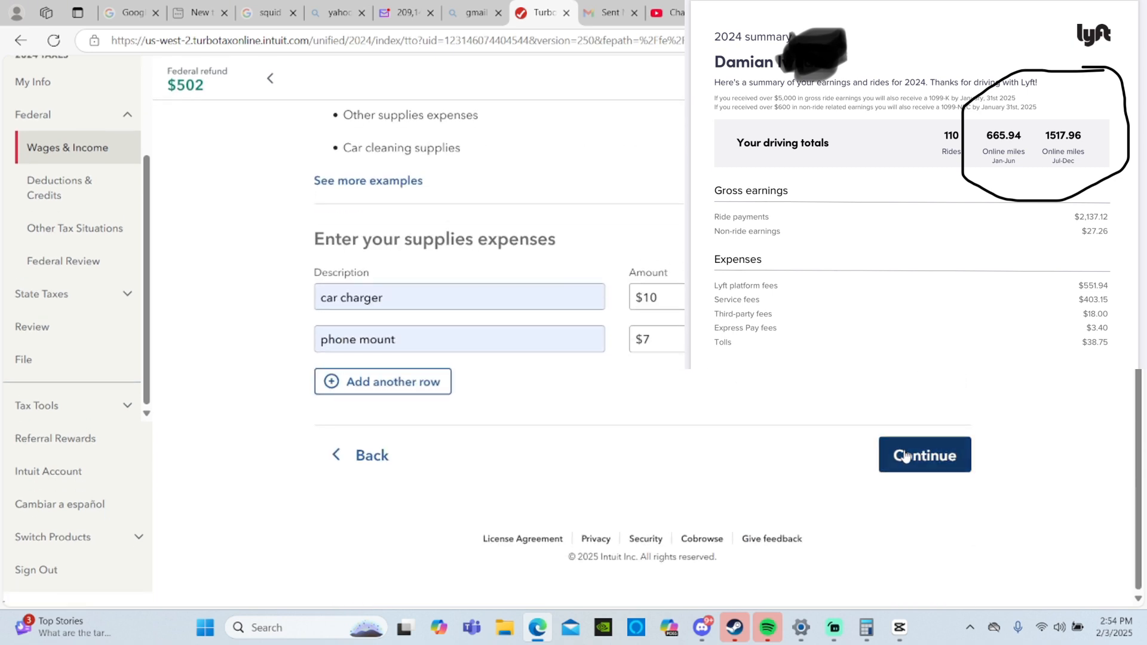